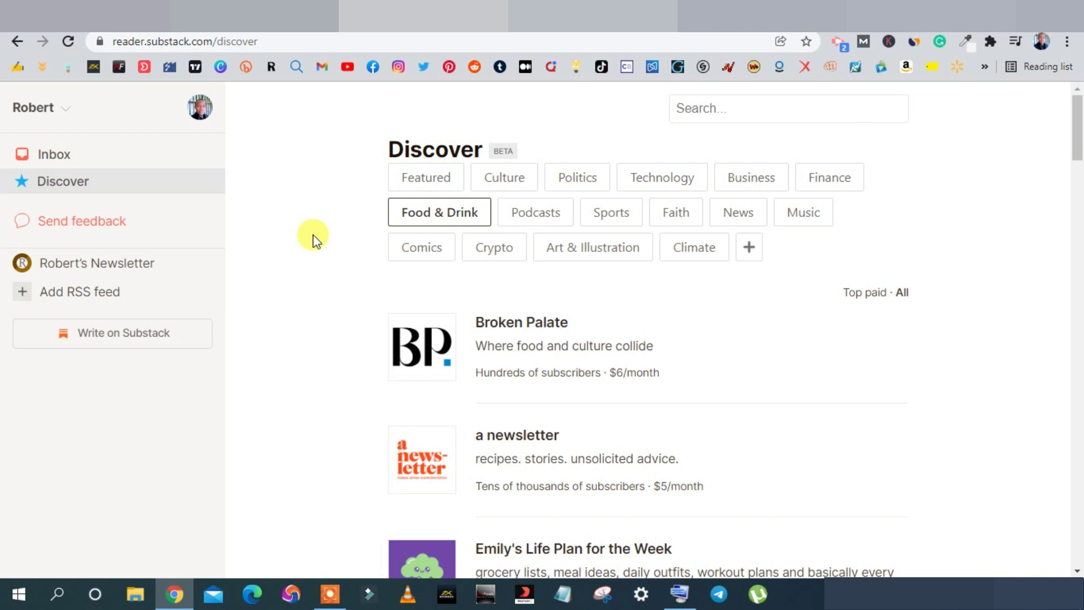
- Look through the Food & Drink newsletters on Substack's Discover page, noting their topics, subscriber levels and monthly prices
{"action": "scroll", "coordinate": [312, 235], "scroll_direction": "down", "scroll_amount": 4}
{"action": "scroll", "coordinate": [313, 235], "scroll_direction": "up", "scroll_amount": 4}
{"action": "scroll", "coordinate": [539, 294], "scroll_direction": "down", "scroll_amount": 5}
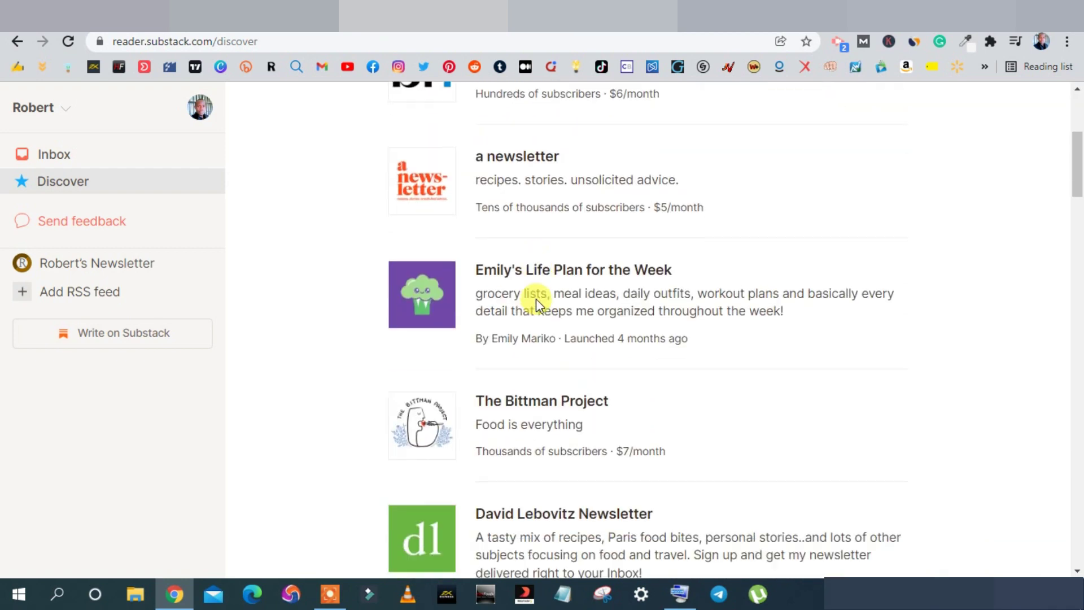
{"action": "scroll", "coordinate": [537, 299], "scroll_direction": "up", "scroll_amount": 4}
{"action": "scroll", "coordinate": [536, 299], "scroll_direction": "up", "scroll_amount": 1}
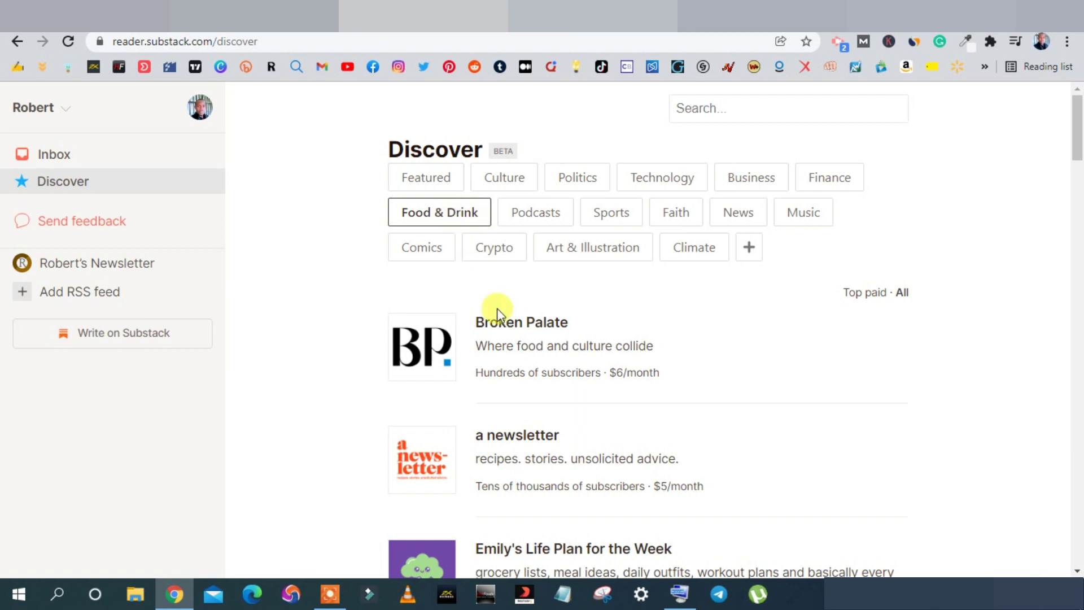
{"action": "scroll", "coordinate": [497, 316], "scroll_direction": "down", "scroll_amount": 7}
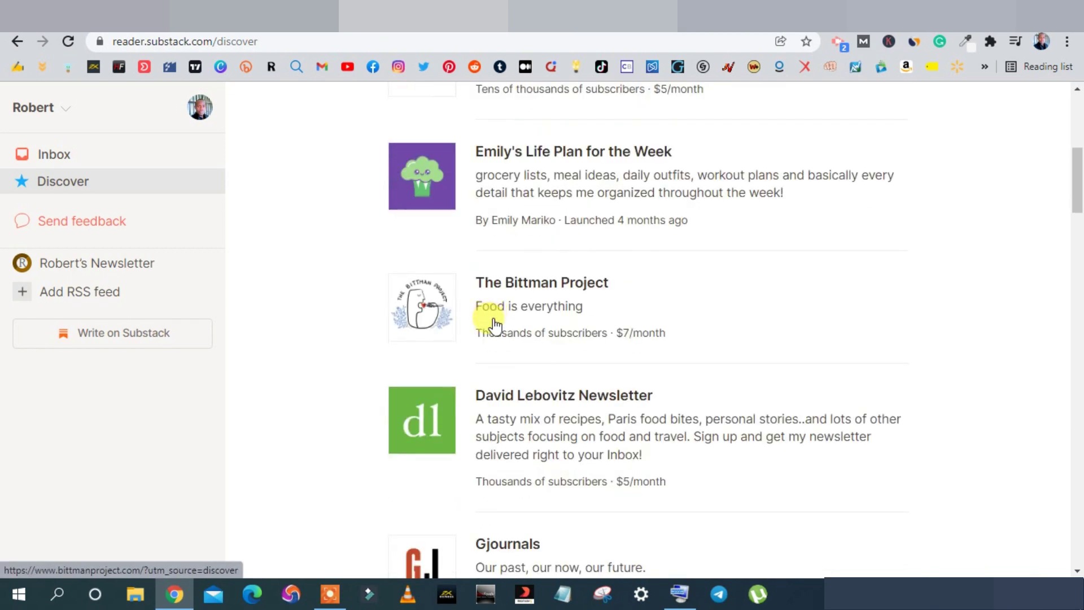
{"action": "scroll", "coordinate": [495, 324], "scroll_direction": "down", "scroll_amount": 8}
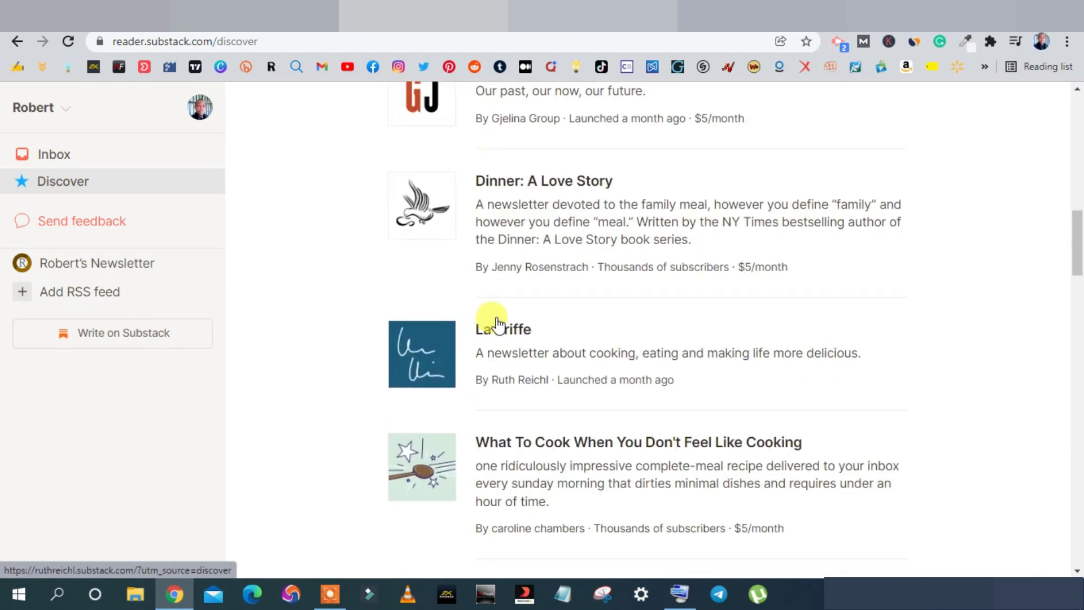
{"action": "scroll", "coordinate": [497, 324], "scroll_direction": "down", "scroll_amount": 10}
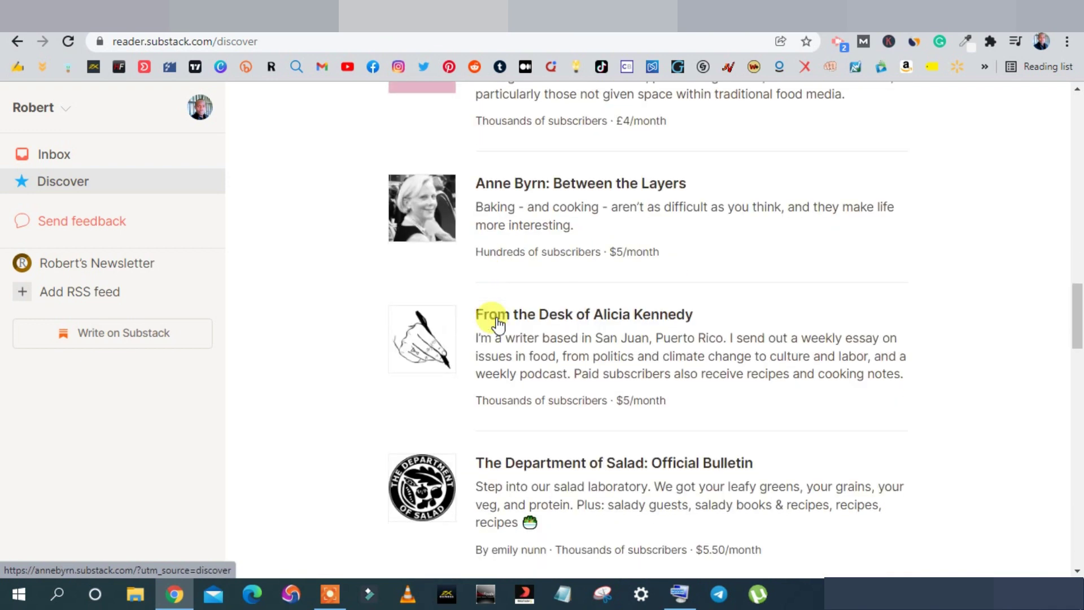
{"action": "scroll", "coordinate": [497, 324], "scroll_direction": "down", "scroll_amount": 7}
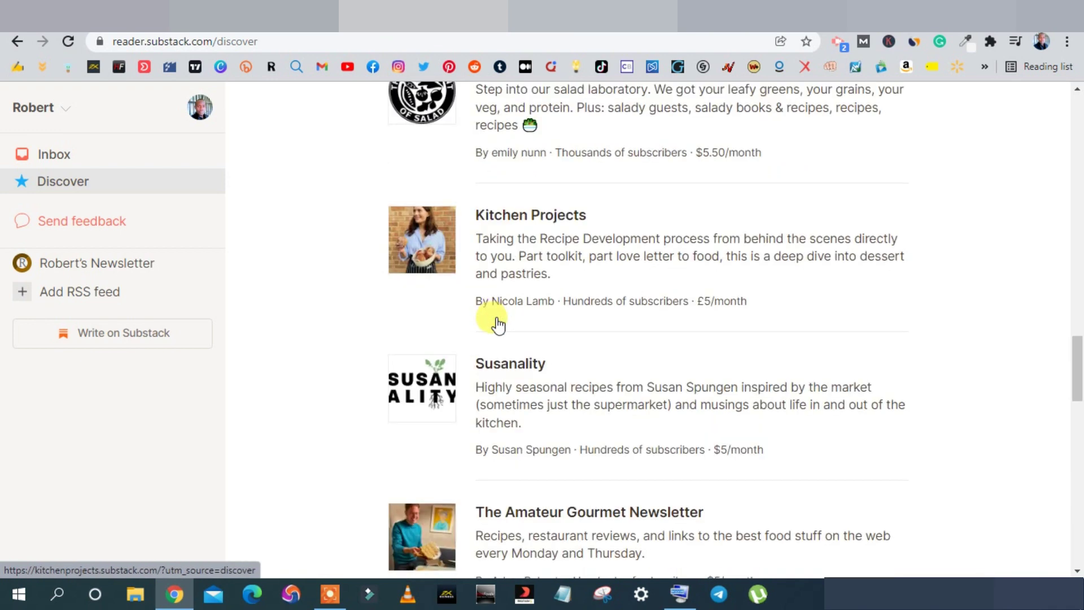
{"action": "scroll", "coordinate": [497, 323], "scroll_direction": "down", "scroll_amount": 6}
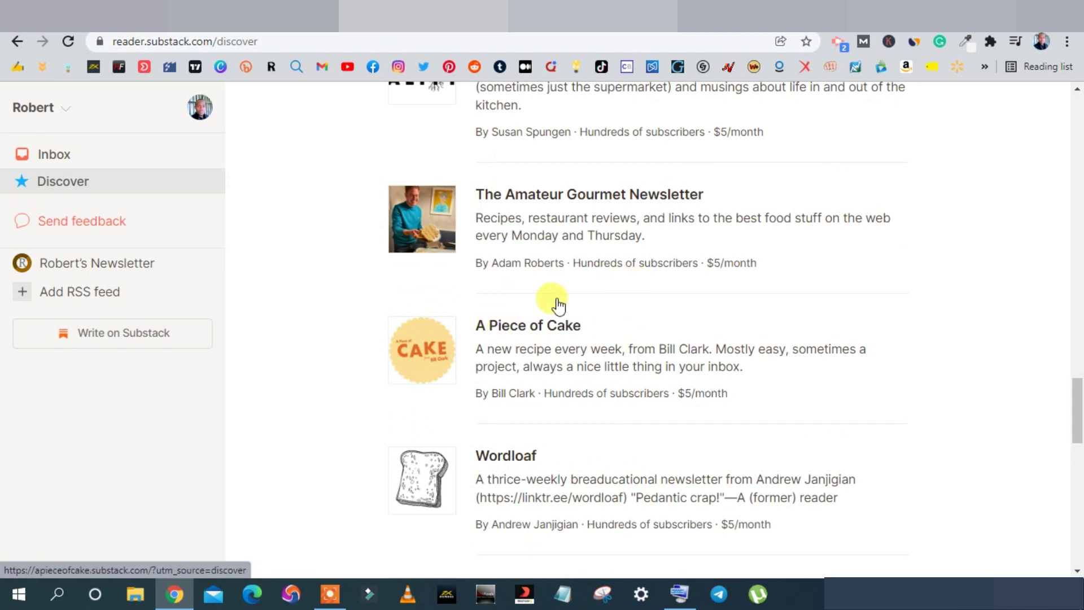
{"action": "scroll", "coordinate": [558, 305], "scroll_direction": "down", "scroll_amount": 1}
{"action": "scroll", "coordinate": [558, 305], "scroll_direction": "down", "scroll_amount": 1}
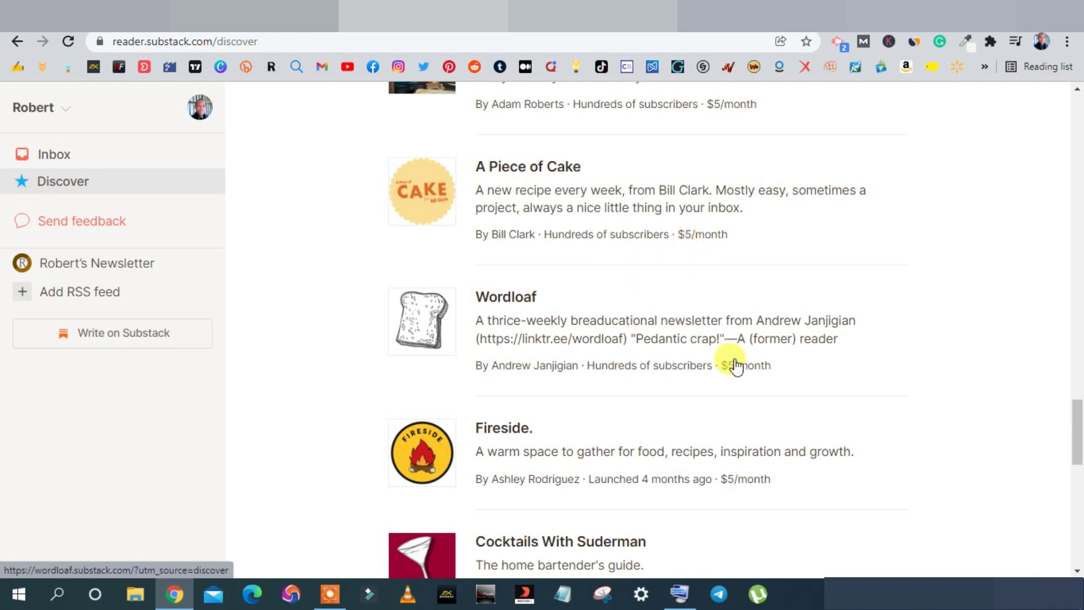
{"action": "scroll", "coordinate": [733, 364], "scroll_direction": "up", "scroll_amount": 10}
{"action": "scroll", "coordinate": [736, 366], "scroll_direction": "up", "scroll_amount": 12}
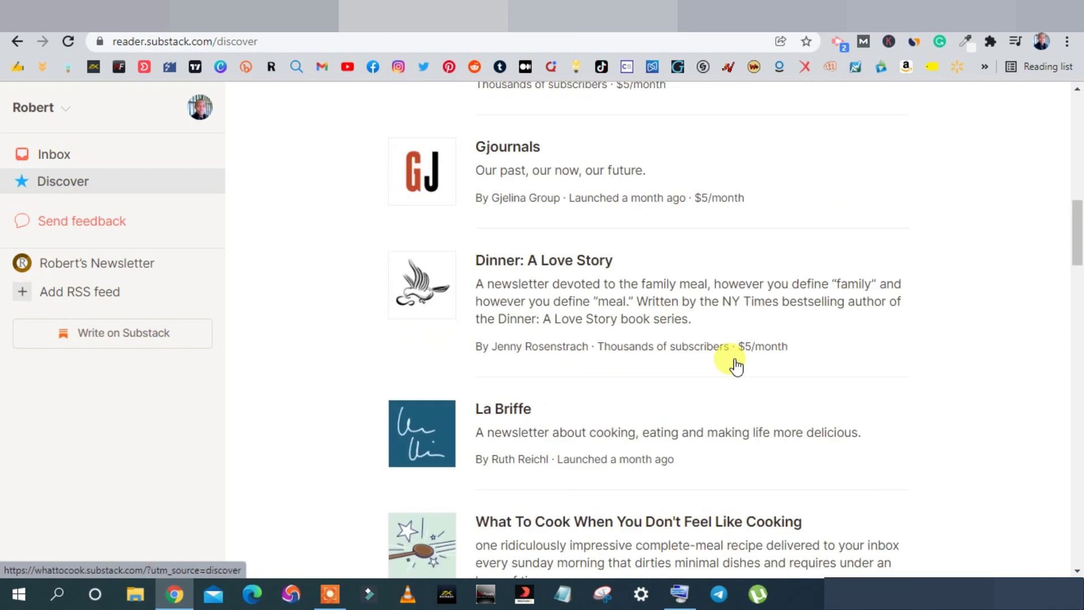
{"action": "scroll", "coordinate": [734, 364], "scroll_direction": "up", "scroll_amount": 3}
{"action": "scroll", "coordinate": [734, 364], "scroll_direction": "down", "scroll_amount": 3}
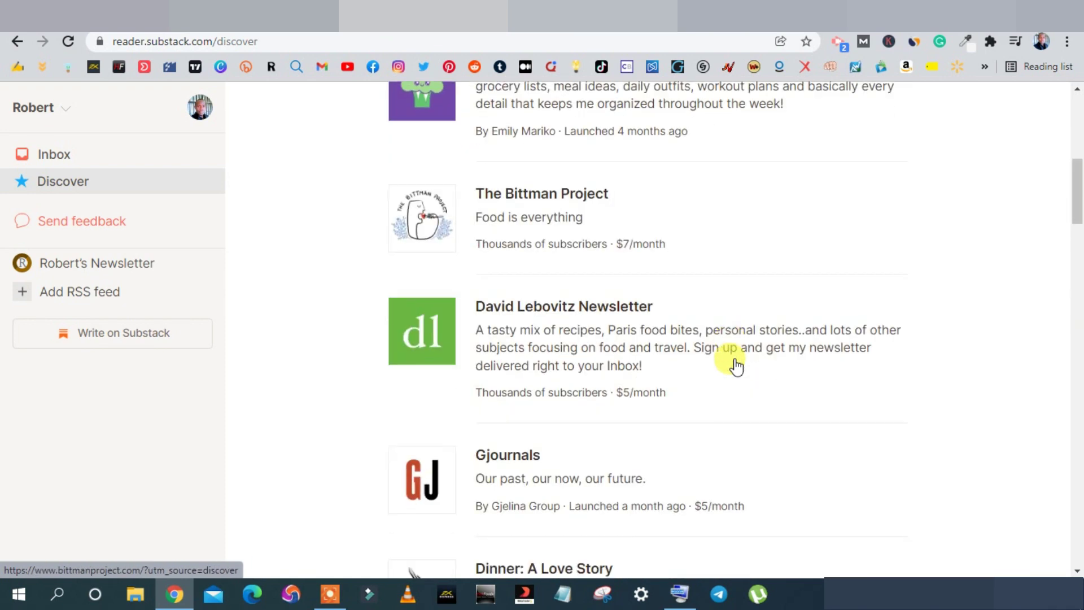
{"action": "scroll", "coordinate": [689, 312], "scroll_direction": "up", "scroll_amount": 9}
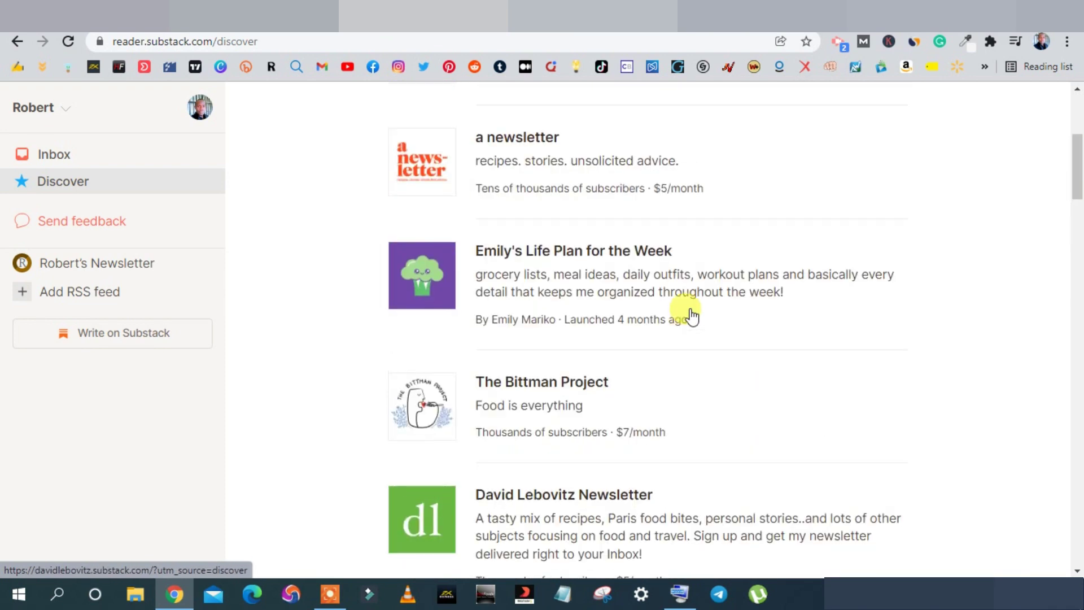
{"action": "scroll", "coordinate": [690, 314], "scroll_direction": "up", "scroll_amount": 1}
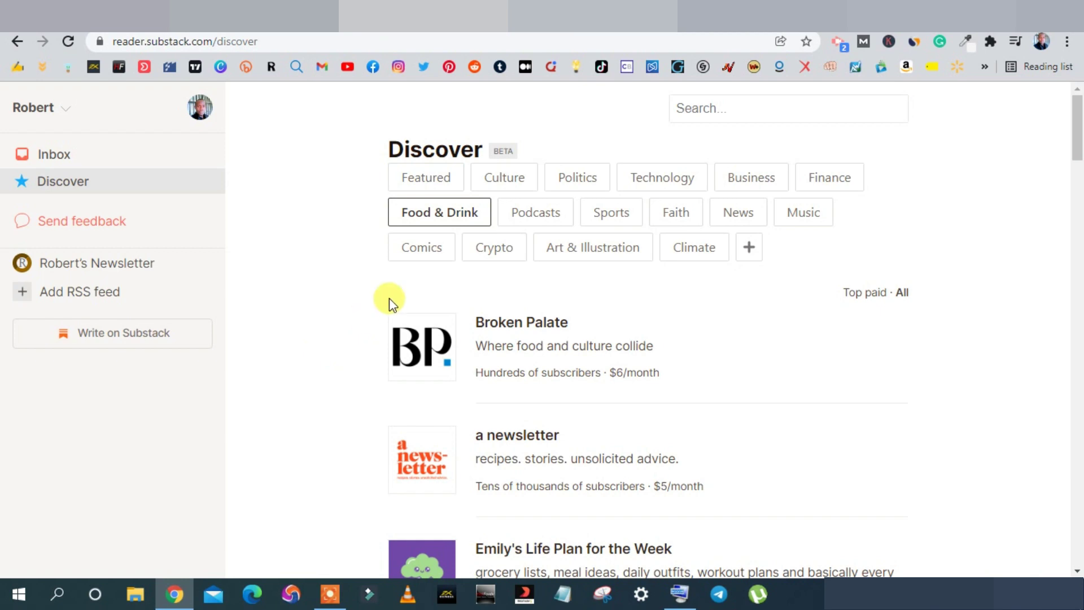
- Examine the Food & Drink newsletter list again, down to the Negative Foods and Action Cookbook entries
{"action": "scroll", "coordinate": [333, 331], "scroll_direction": "down", "scroll_amount": 3}
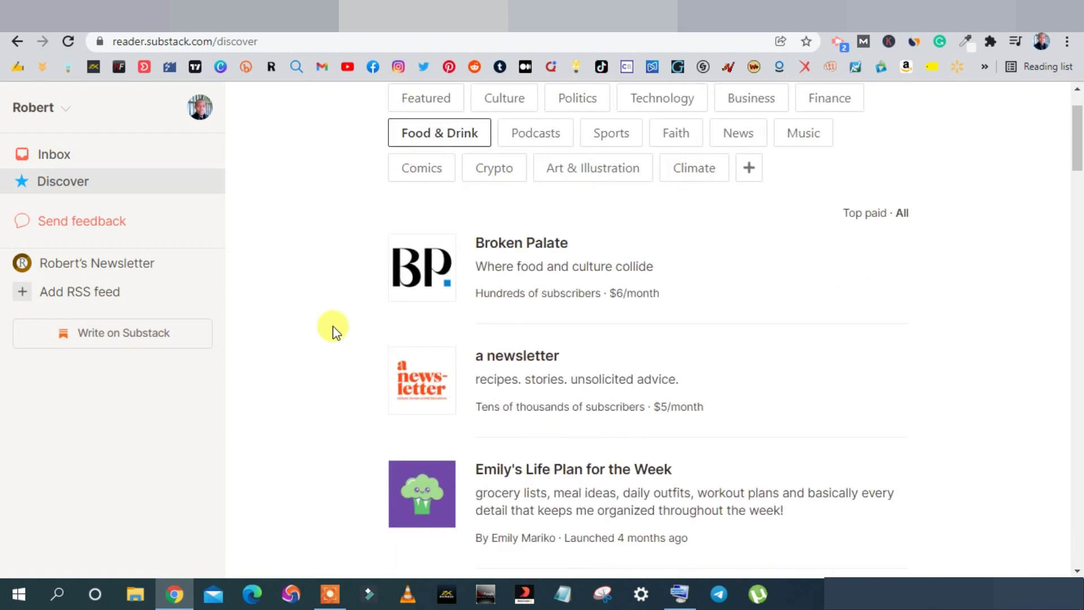
{"action": "scroll", "coordinate": [333, 330], "scroll_direction": "down", "scroll_amount": 8}
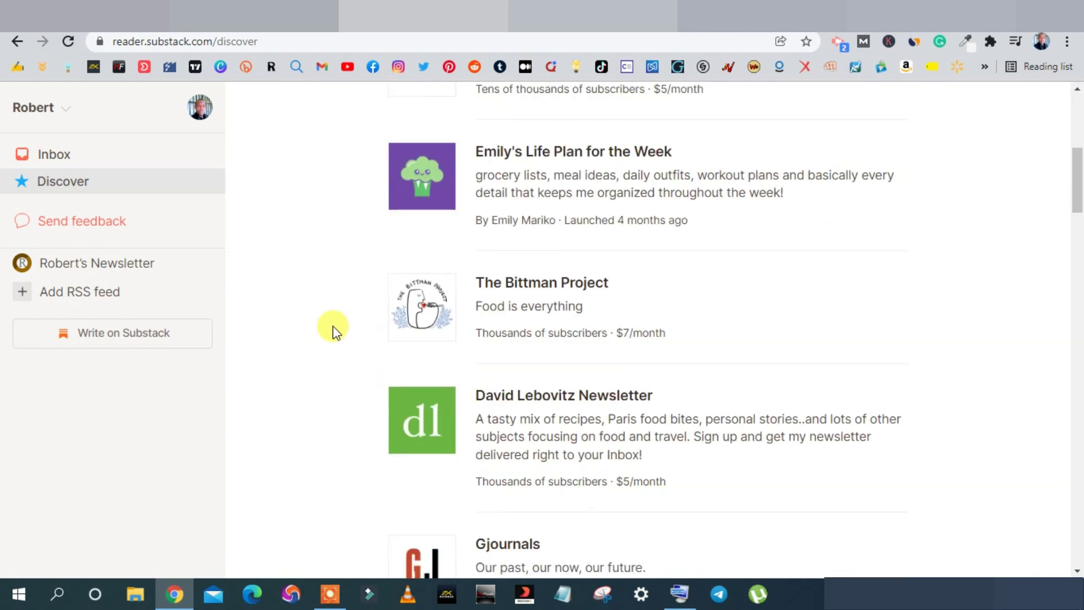
{"action": "scroll", "coordinate": [334, 330], "scroll_direction": "down", "scroll_amount": 5}
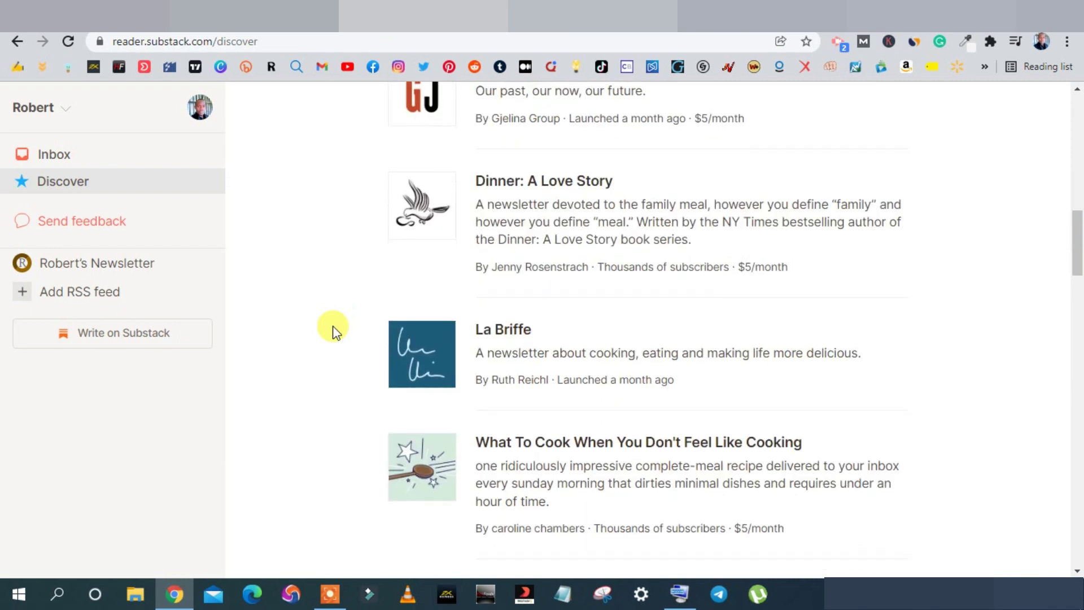
{"action": "scroll", "coordinate": [334, 330], "scroll_direction": "up", "scroll_amount": 7}
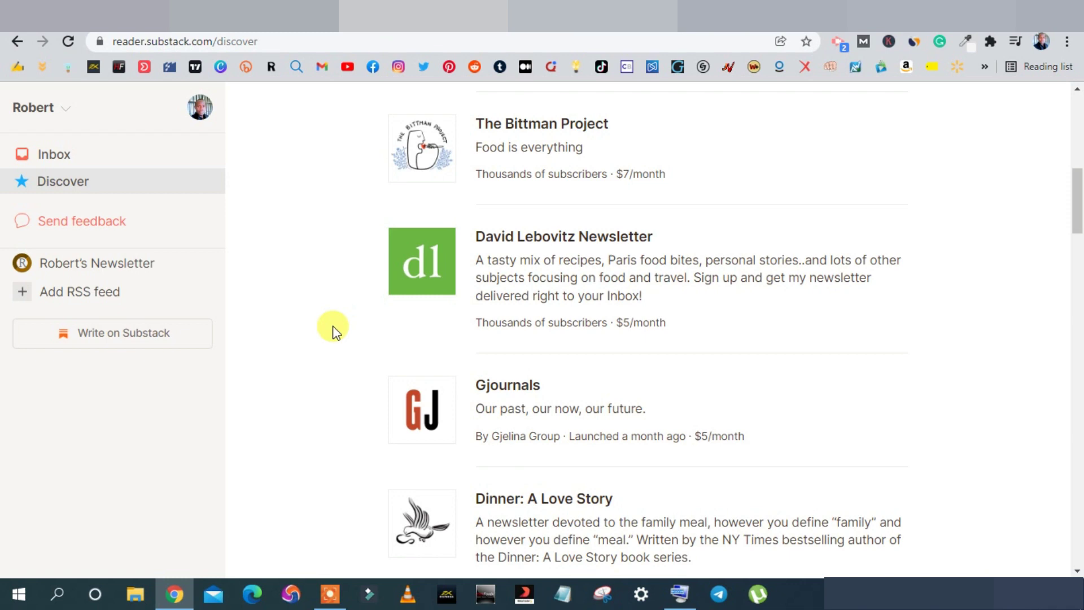
{"action": "scroll", "coordinate": [318, 350], "scroll_direction": "down", "scroll_amount": 10}
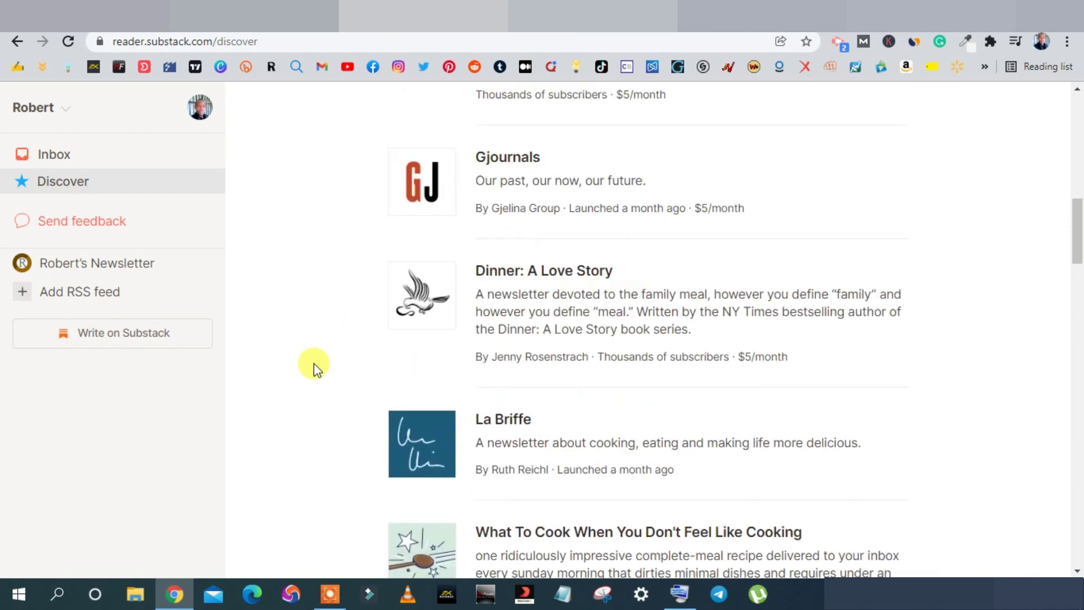
{"action": "scroll", "coordinate": [316, 367], "scroll_direction": "down", "scroll_amount": 12}
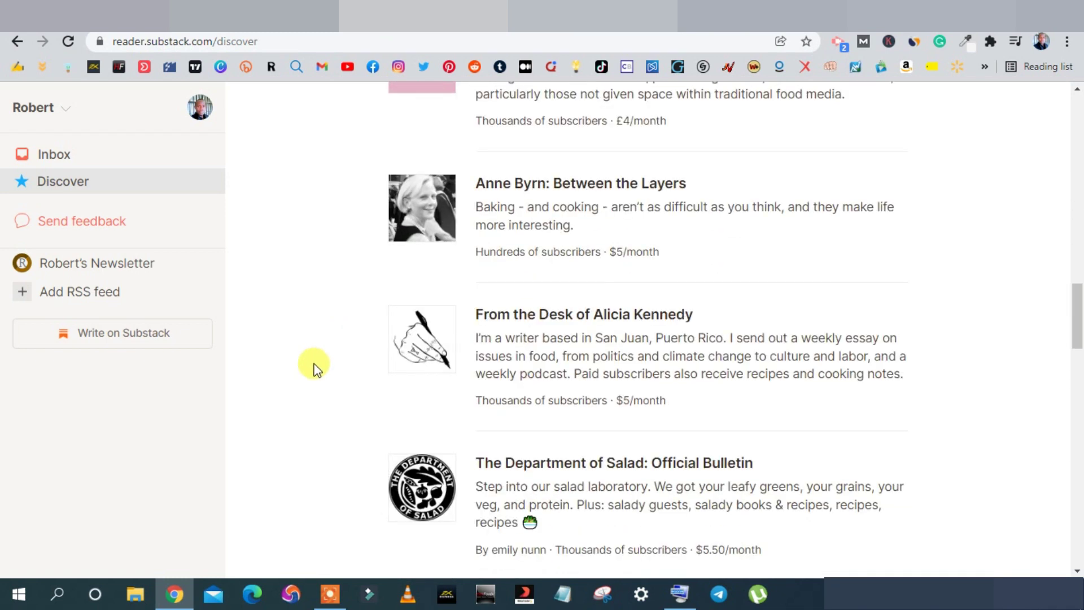
{"action": "scroll", "coordinate": [315, 368], "scroll_direction": "down", "scroll_amount": 4}
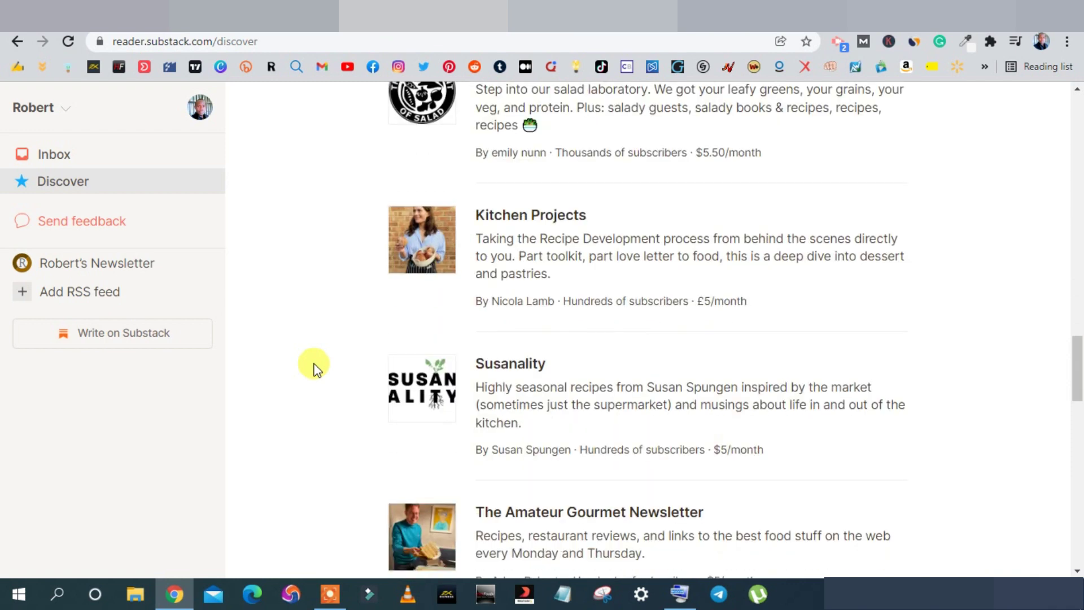
{"action": "scroll", "coordinate": [319, 367], "scroll_direction": "down", "scroll_amount": 8}
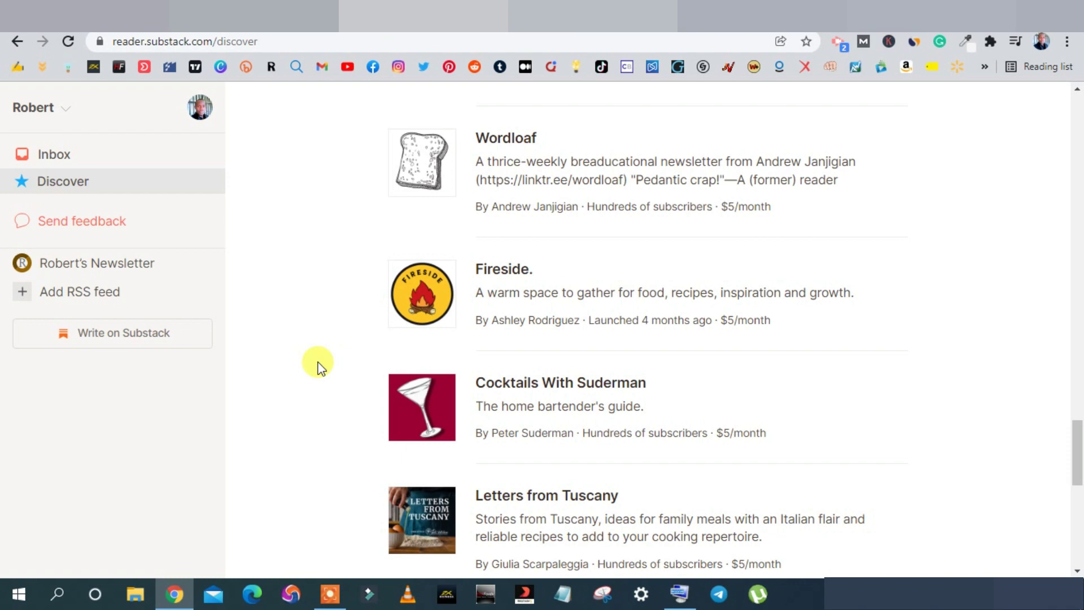
{"action": "scroll", "coordinate": [320, 367], "scroll_direction": "down", "scroll_amount": 1}
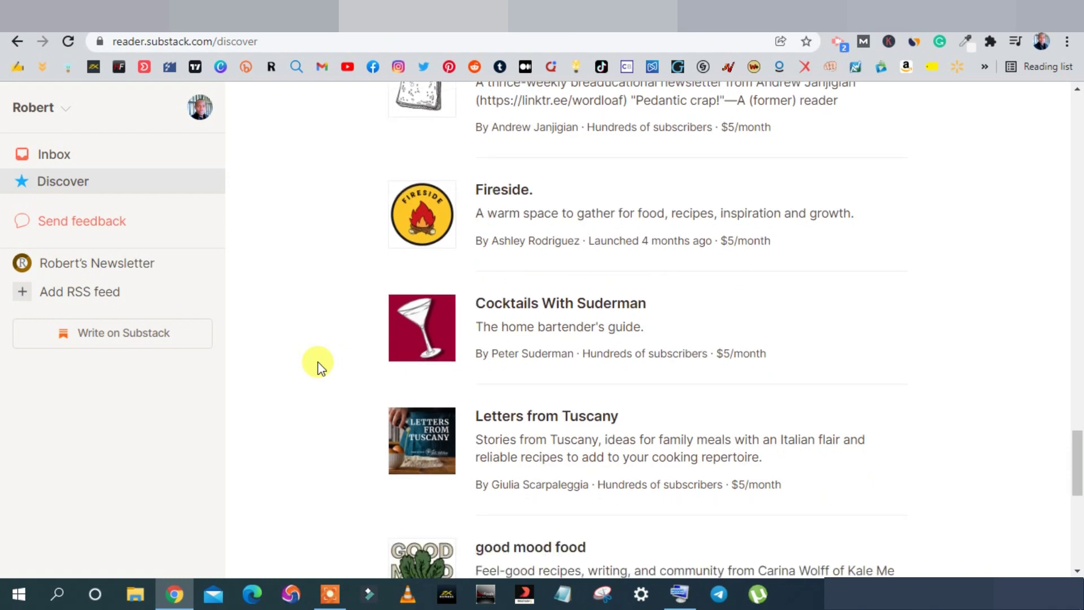
{"action": "scroll", "coordinate": [318, 366], "scroll_direction": "up", "scroll_amount": 1}
{"action": "scroll", "coordinate": [319, 366], "scroll_direction": "down", "scroll_amount": 7}
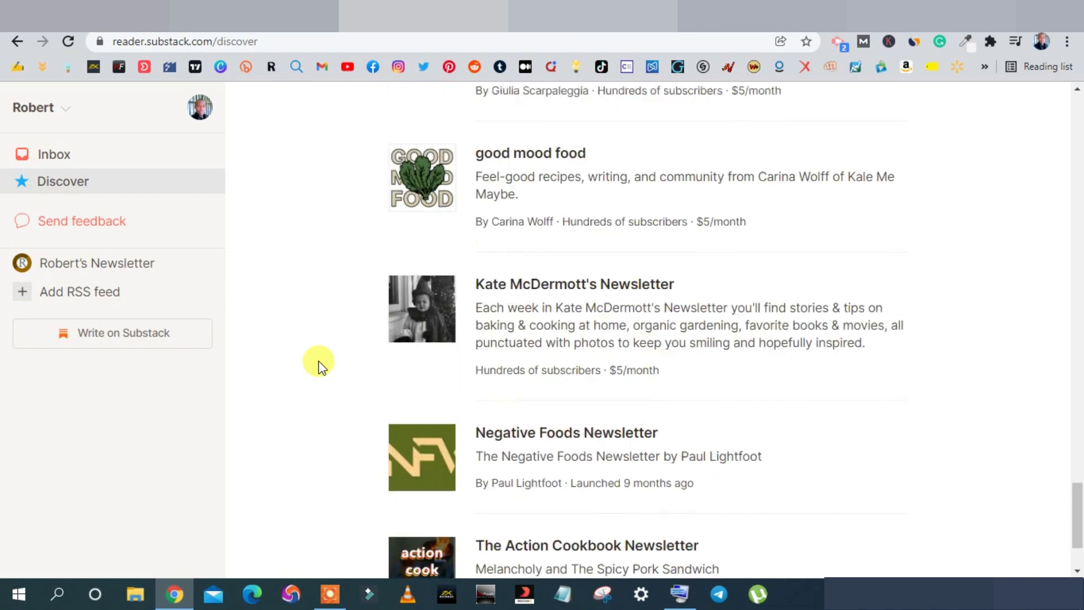
{"action": "scroll", "coordinate": [318, 360], "scroll_direction": "down", "scroll_amount": 2}
{"action": "scroll", "coordinate": [319, 361], "scroll_direction": "up", "scroll_amount": 10}
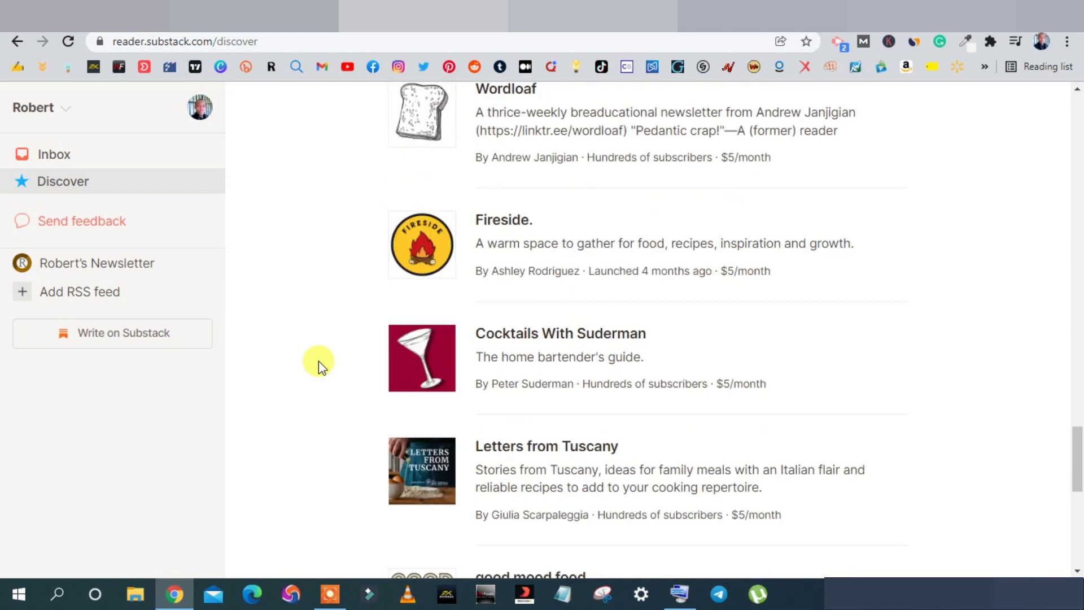
{"action": "scroll", "coordinate": [318, 361], "scroll_direction": "up", "scroll_amount": 20}
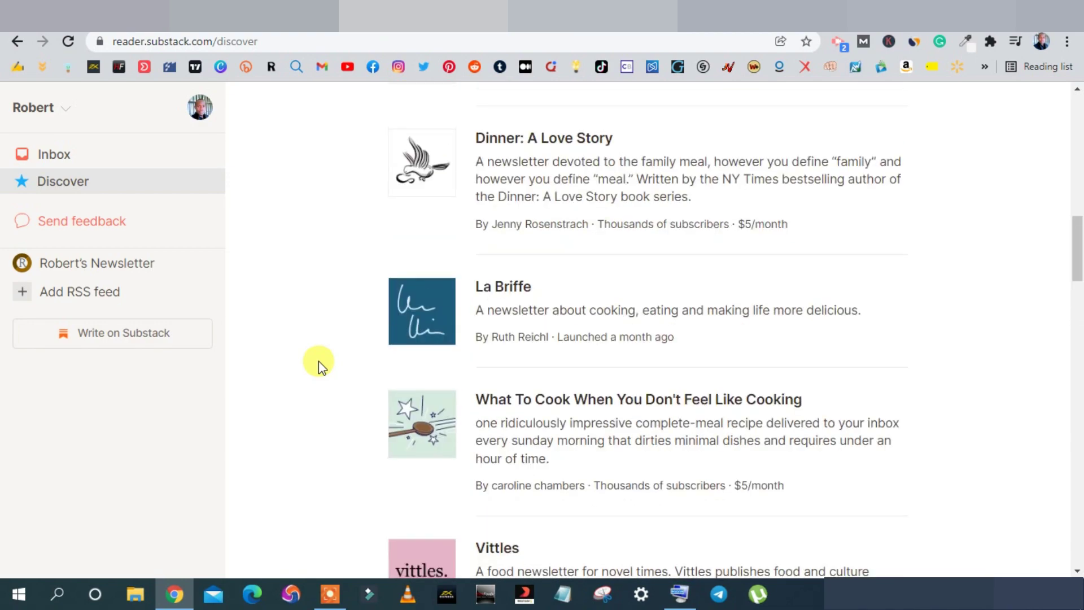
- Switch to the Entrepreneurial Mentor YouTube channel and look through its uploaded videos
{"action": "key", "text": "ctrl+Tab"}
{"action": "key", "text": "ctrl+Tab"}
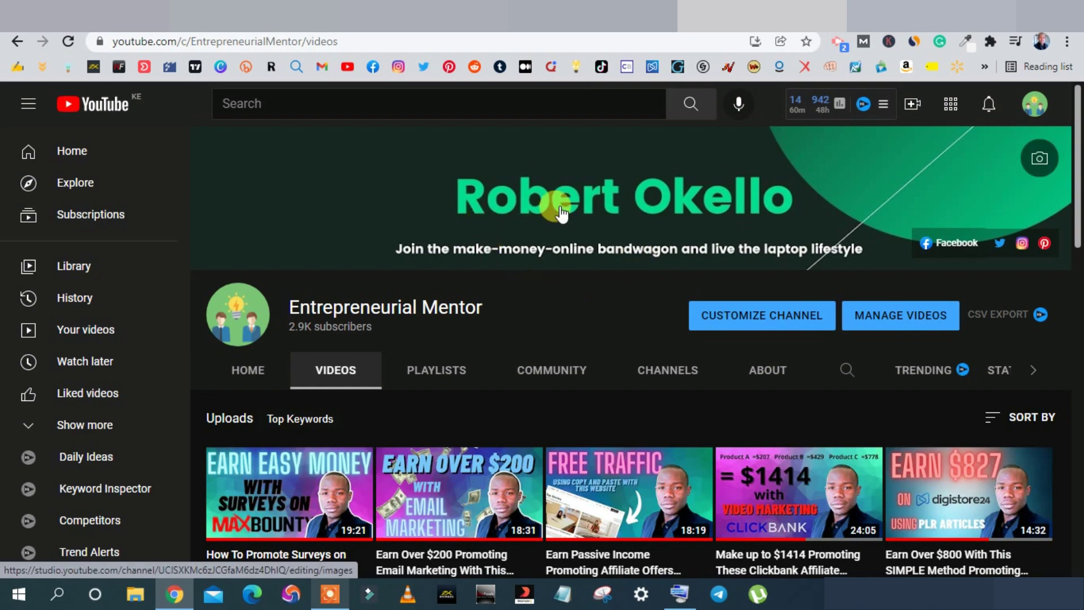
{"action": "scroll", "coordinate": [596, 314], "scroll_direction": "down", "scroll_amount": 2}
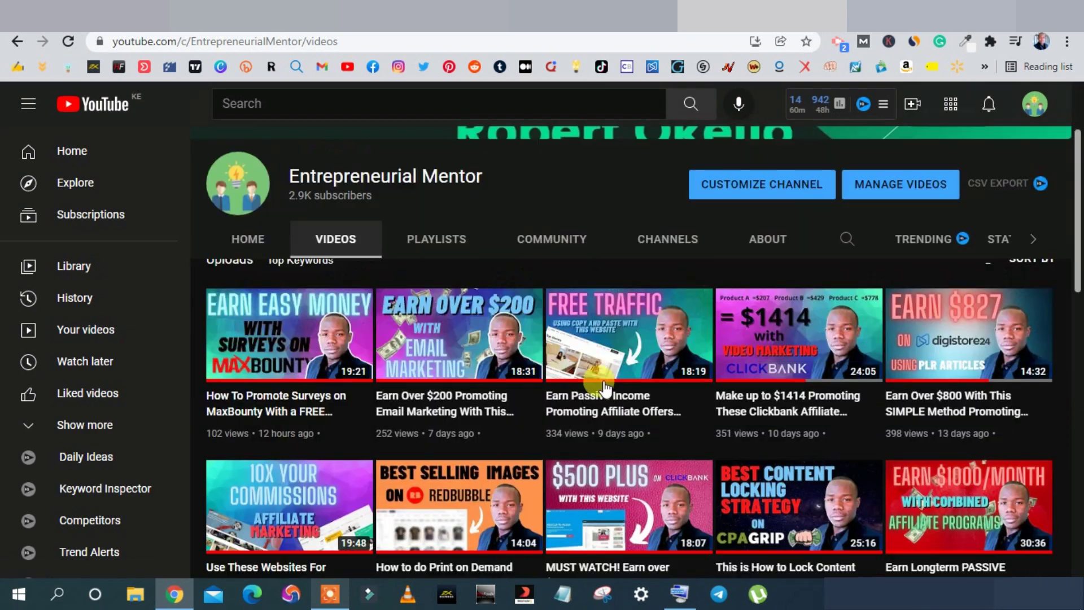
{"action": "scroll", "coordinate": [603, 388], "scroll_direction": "down", "scroll_amount": 6}
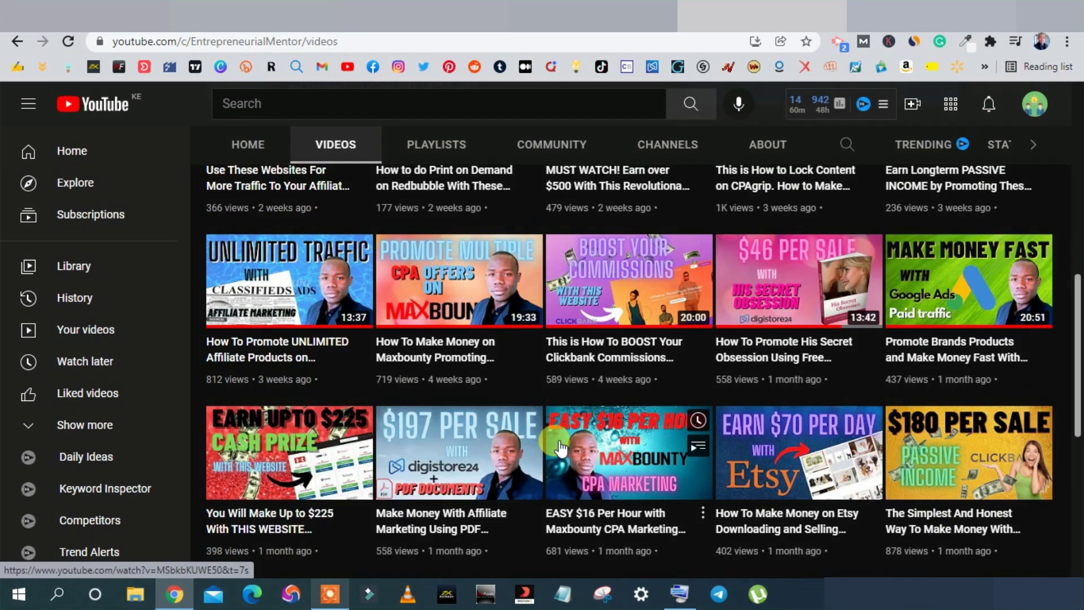
{"action": "scroll", "coordinate": [558, 448], "scroll_direction": "down", "scroll_amount": 6}
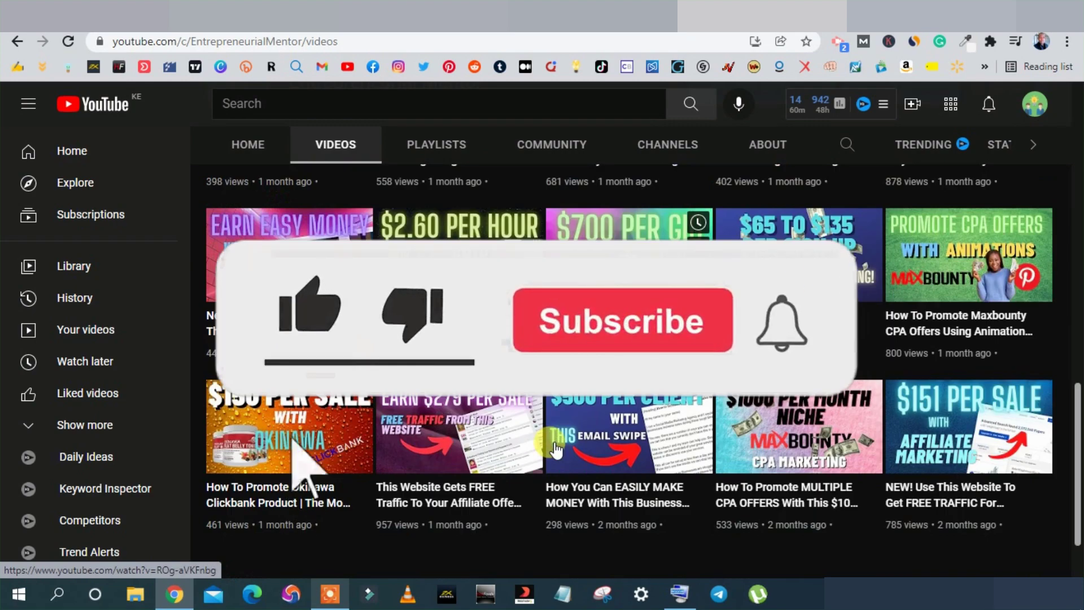
{"action": "scroll", "coordinate": [556, 449], "scroll_direction": "up", "scroll_amount": 15}
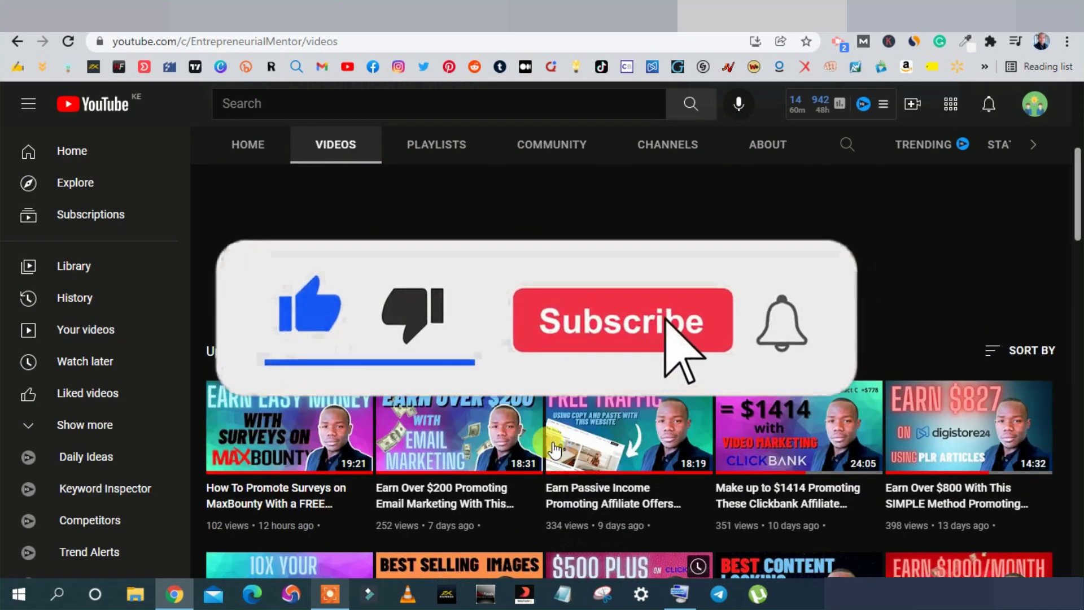
{"action": "scroll", "coordinate": [554, 450], "scroll_direction": "up", "scroll_amount": 2}
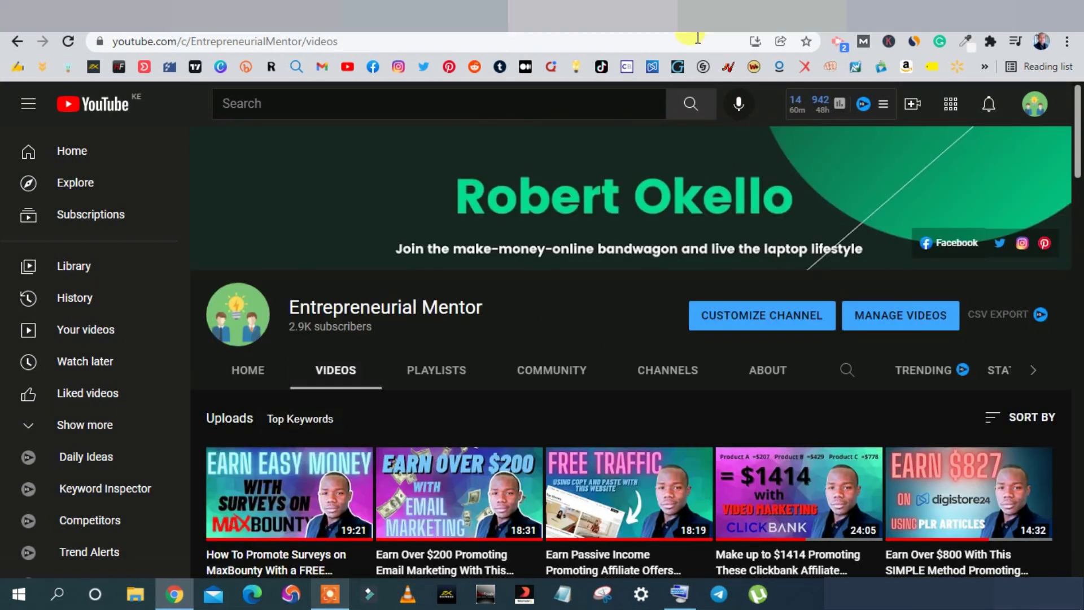
- View the Digistore24 marketplace's offers for affiliates, and go back to the beginning of Substack's Discover page
{"action": "left_click", "coordinate": [716, 32]}
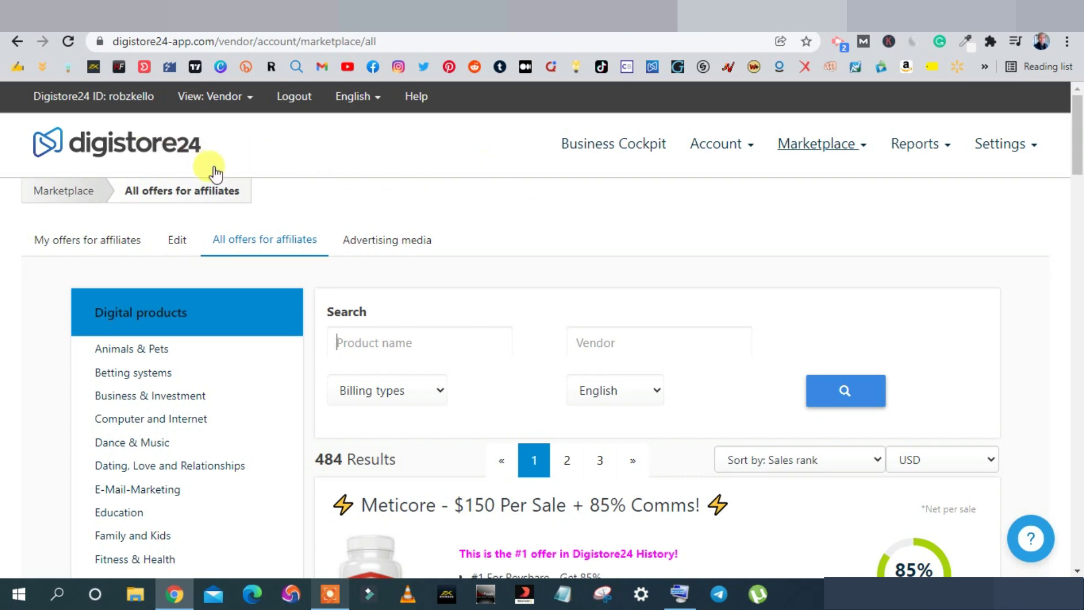
{"action": "scroll", "coordinate": [181, 297], "scroll_direction": "down", "scroll_amount": 3}
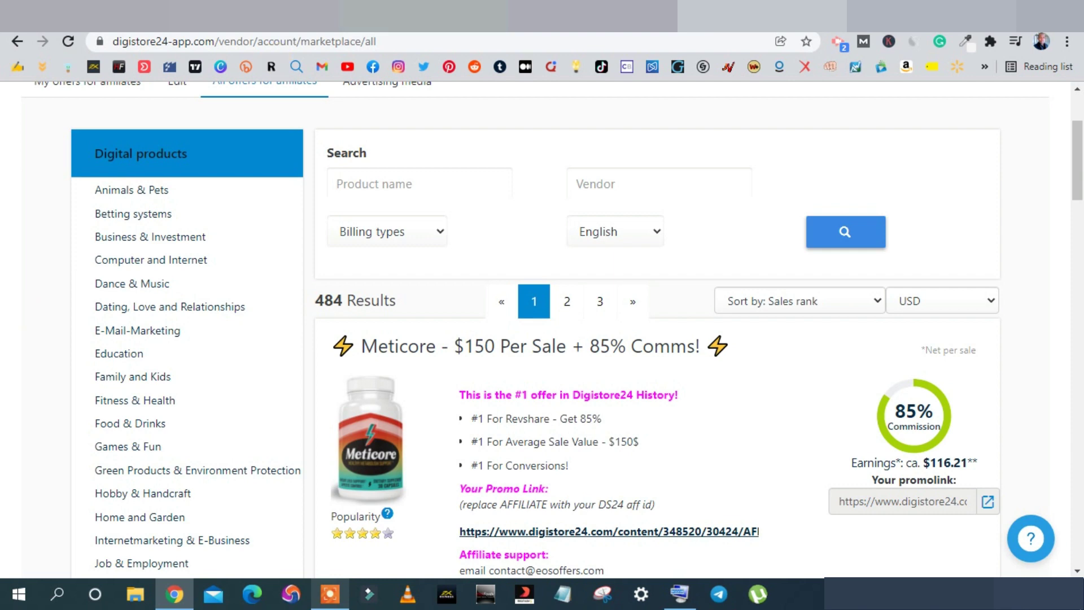
{"action": "key", "text": "ctrl+1"}
{"action": "scroll", "coordinate": [381, 279], "scroll_direction": "up", "scroll_amount": 15}
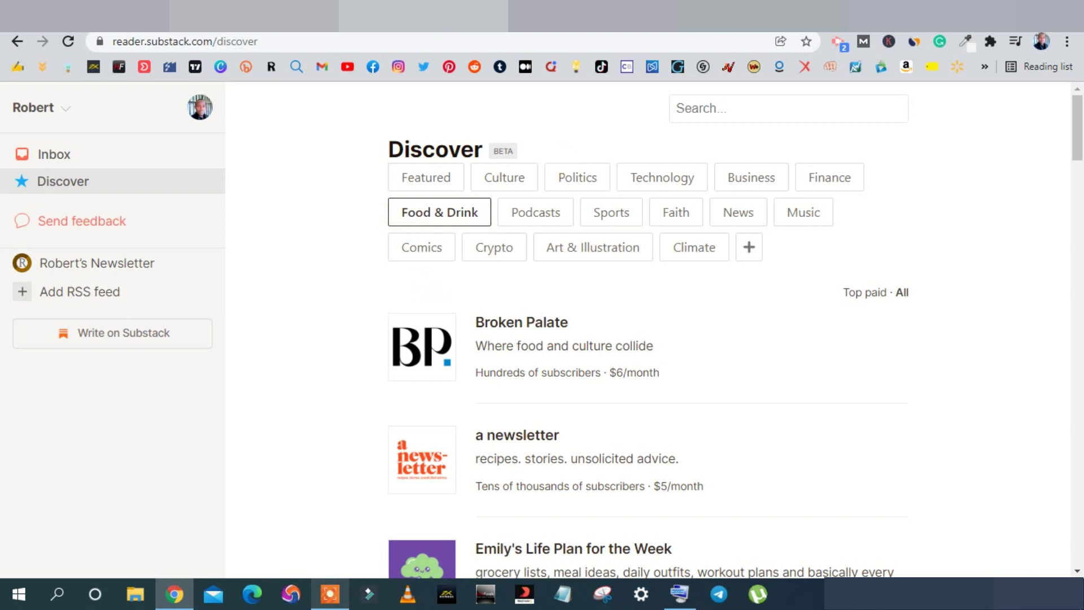
- Return to the Digistore24 marketplace and view the Meticore offer's details
{"action": "key", "text": "ctrl+Tab"}
{"action": "key", "text": "ctrl+Tab"}
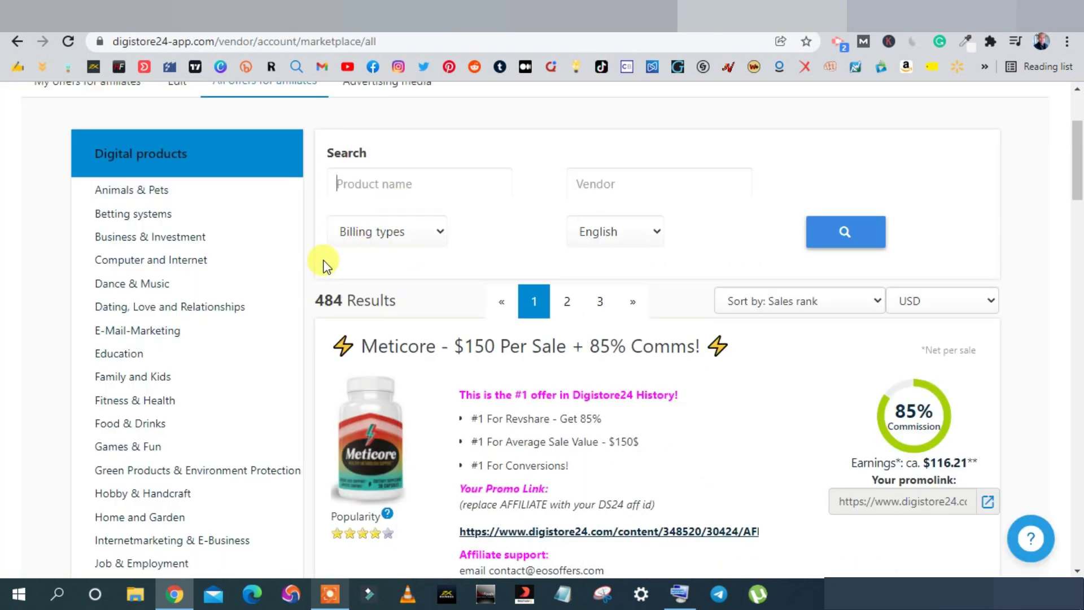
{"action": "scroll", "coordinate": [326, 266], "scroll_direction": "down", "scroll_amount": 1}
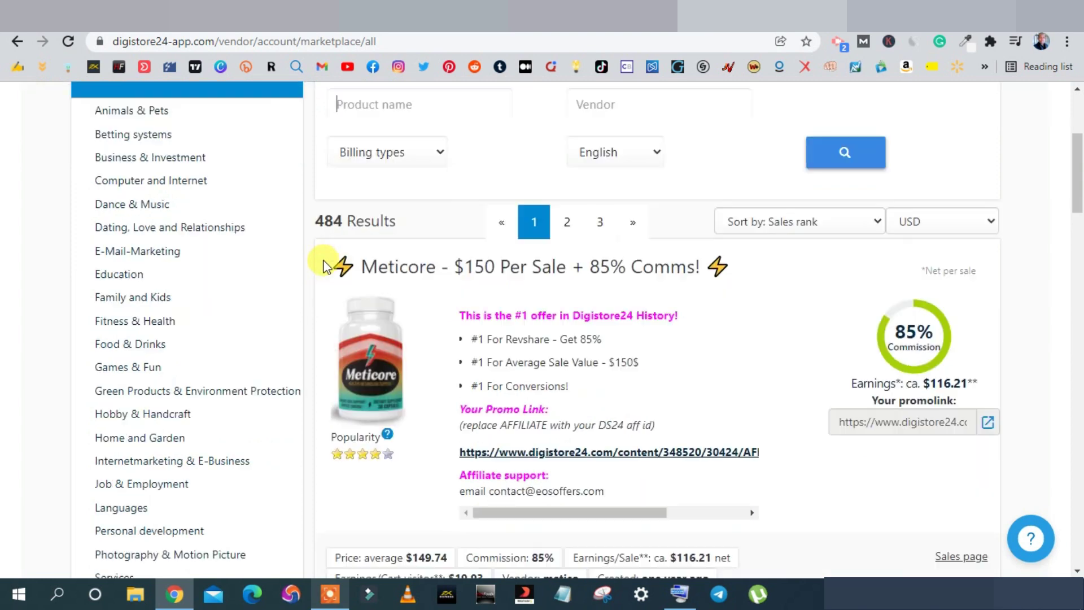
- Show the Food & Drinks category of the marketplace and examine its offers down to the 100% RAW LOVE recipe collection
{"action": "left_click", "coordinate": [145, 347]}
{"action": "scroll", "coordinate": [314, 339], "scroll_direction": "down", "scroll_amount": 3}
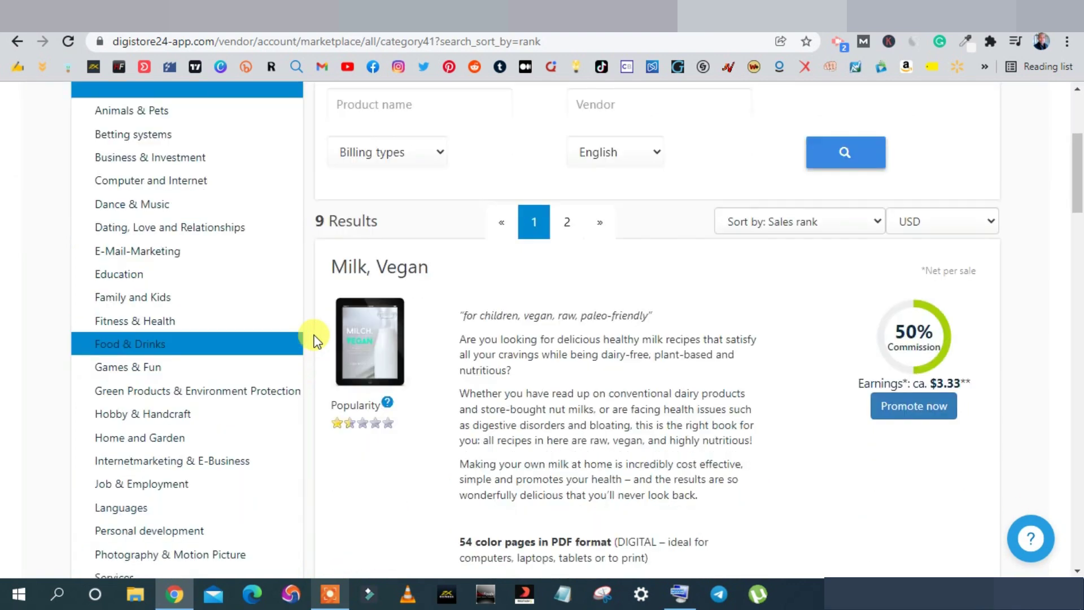
{"action": "scroll", "coordinate": [324, 217], "scroll_direction": "down", "scroll_amount": 1}
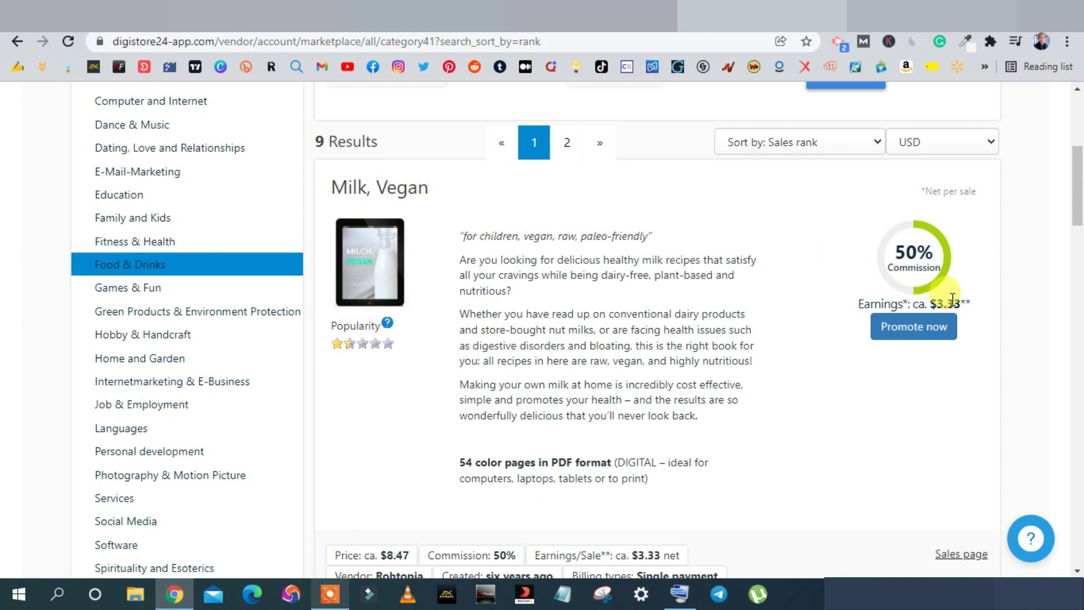
{"action": "scroll", "coordinate": [953, 298], "scroll_direction": "down", "scroll_amount": 5}
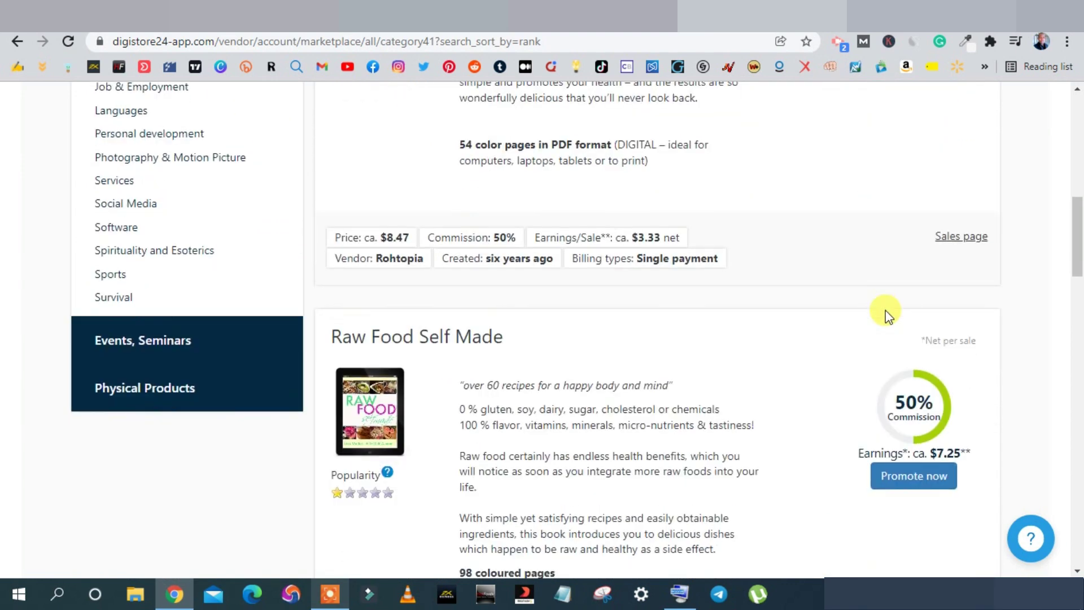
{"action": "scroll", "coordinate": [885, 310], "scroll_direction": "down", "scroll_amount": 1}
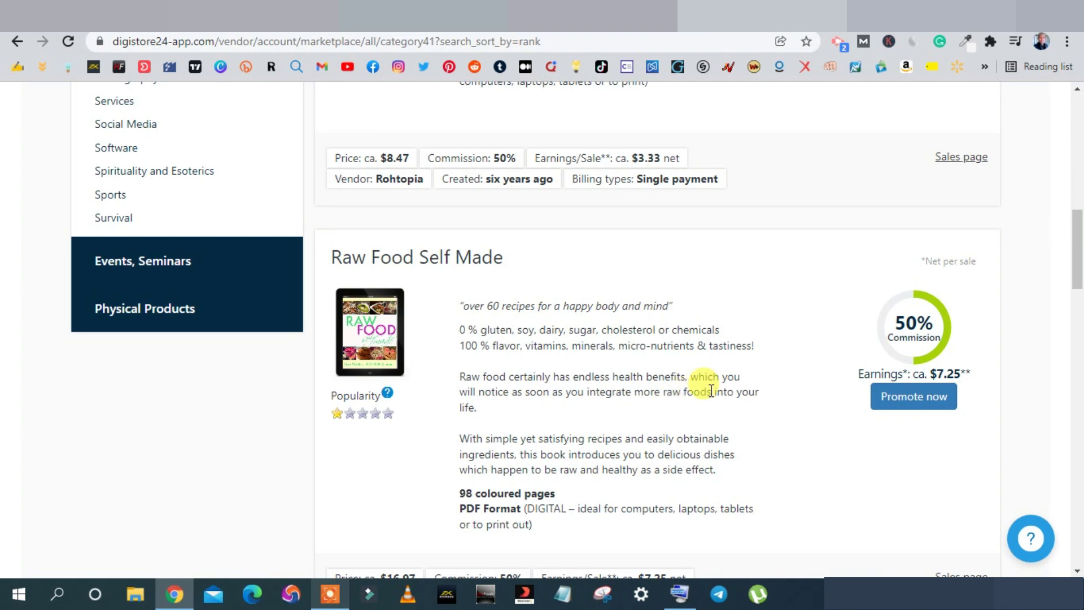
{"action": "scroll", "coordinate": [703, 381], "scroll_direction": "down", "scroll_amount": 5}
{"action": "scroll", "coordinate": [710, 389], "scroll_direction": "down", "scroll_amount": 2}
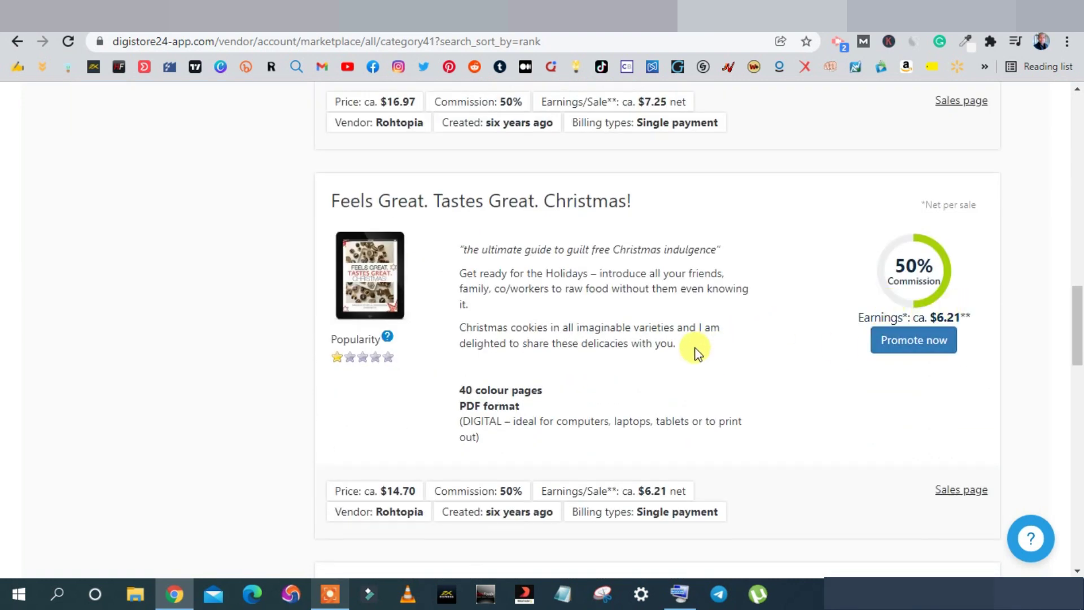
{"action": "scroll", "coordinate": [692, 353], "scroll_direction": "down", "scroll_amount": 5}
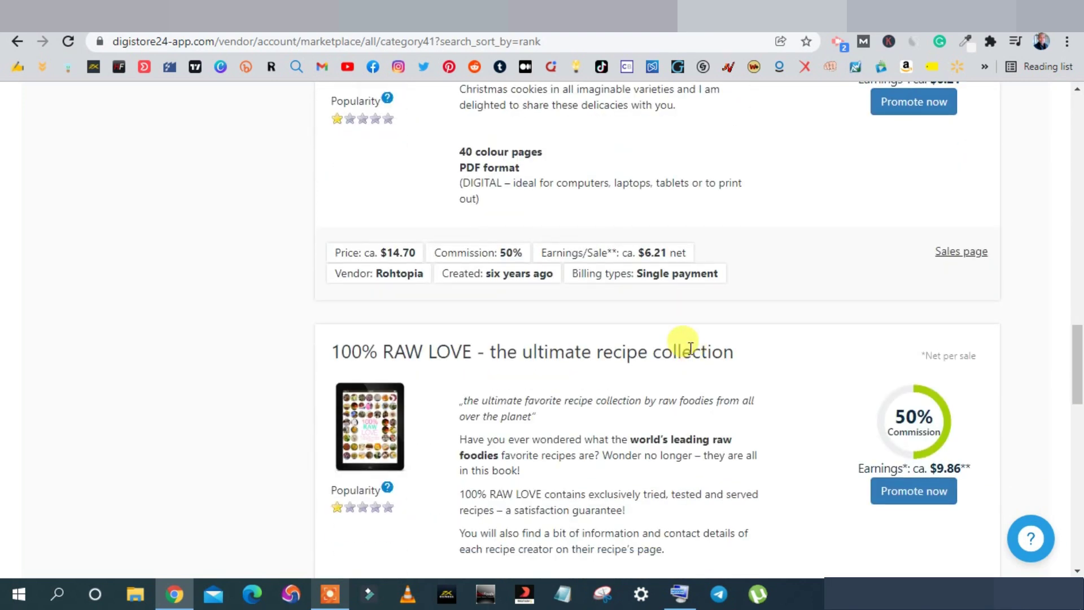
{"action": "scroll", "coordinate": [689, 353], "scroll_direction": "down", "scroll_amount": 1}
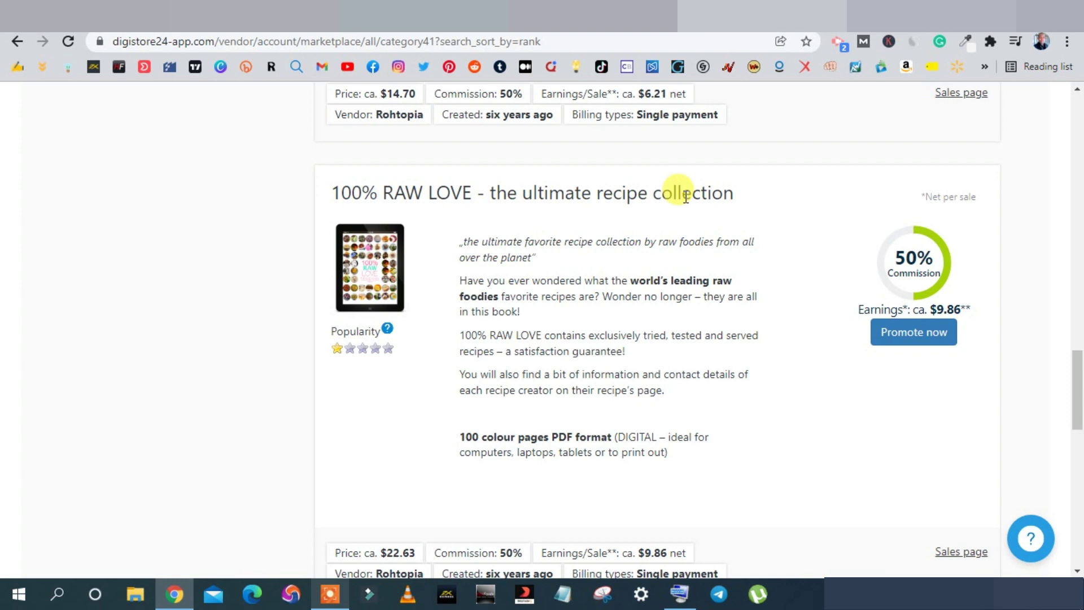
{"action": "scroll", "coordinate": [616, 277], "scroll_direction": "down", "scroll_amount": 1}
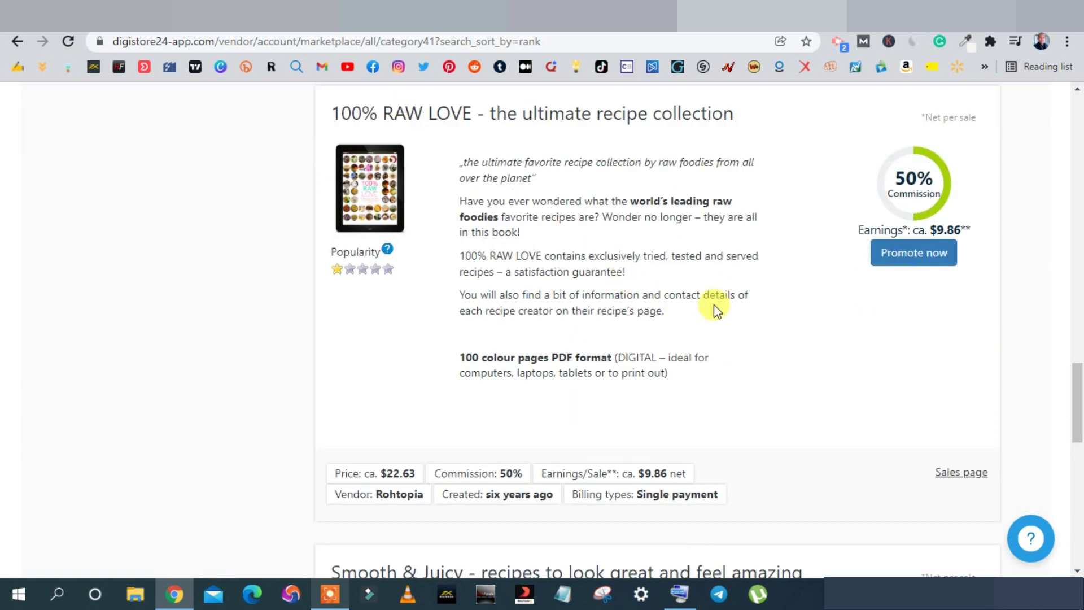
- Open the sales page of the 100% RAW LOVE offer and read through it down to the recipe overview
{"action": "left_click", "coordinate": [962, 473]}
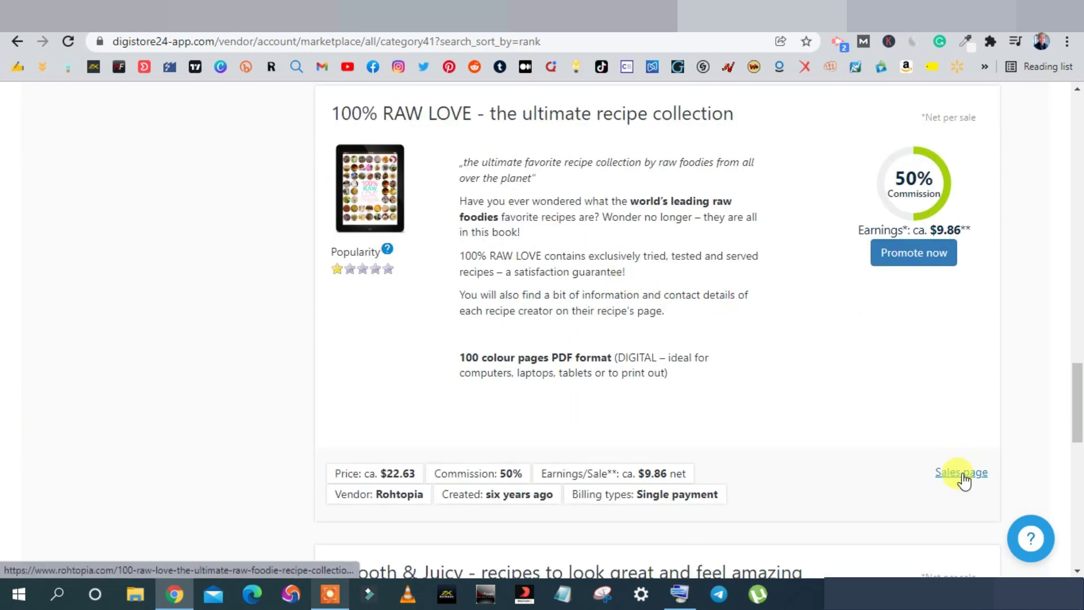
{"action": "scroll", "coordinate": [769, 378], "scroll_direction": "down", "scroll_amount": 15}
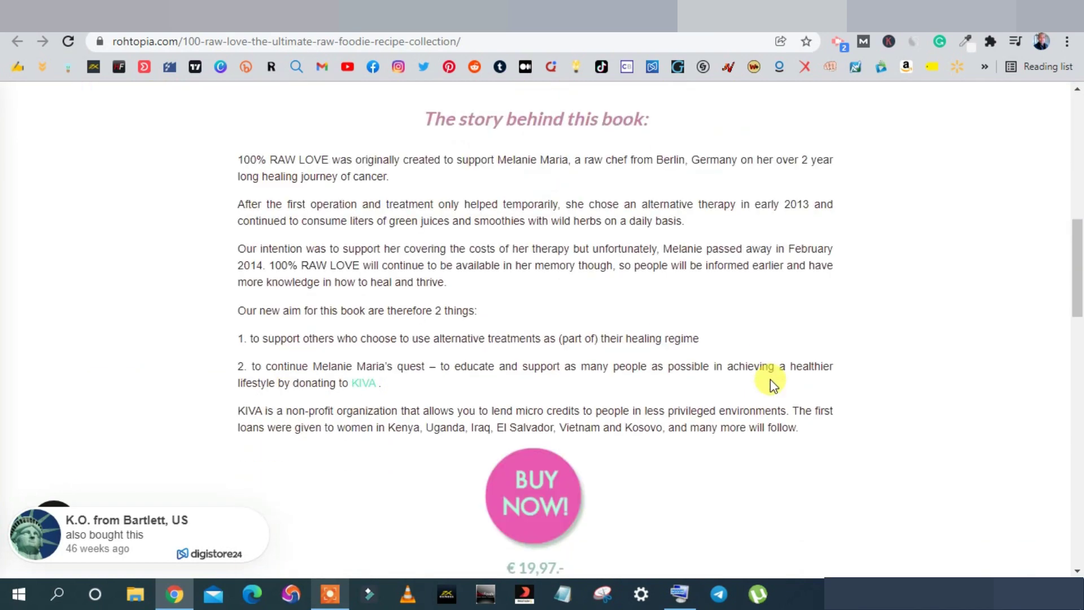
{"action": "scroll", "coordinate": [770, 378], "scroll_direction": "down", "scroll_amount": 2}
{"action": "scroll", "coordinate": [859, 346], "scroll_direction": "down", "scroll_amount": 10}
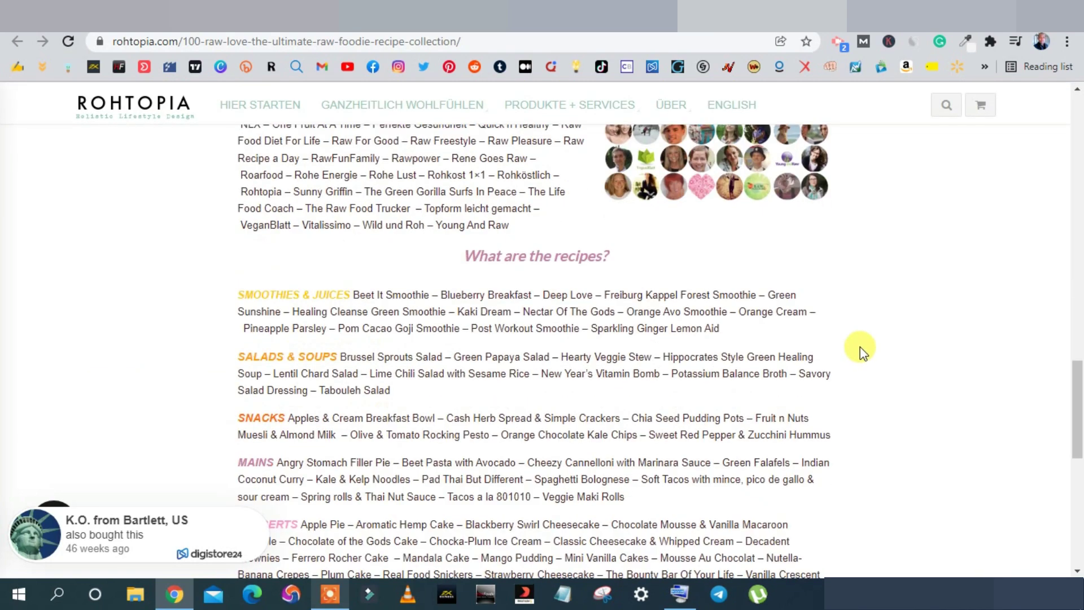
{"action": "scroll", "coordinate": [859, 346], "scroll_direction": "up", "scroll_amount": 5}
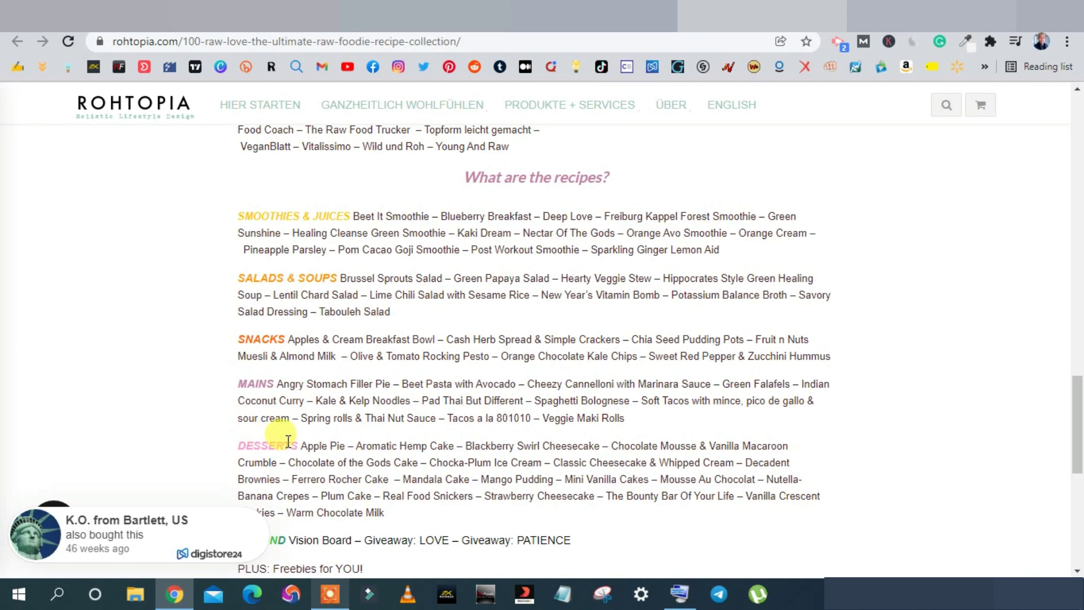
{"action": "scroll", "coordinate": [285, 434], "scroll_direction": "down", "scroll_amount": 1}
- Go back to the start of the 100% RAW LOVE page and review it again through the "What are the recipes?" section
{"action": "scroll", "coordinate": [285, 429], "scroll_direction": "up", "scroll_amount": 15}
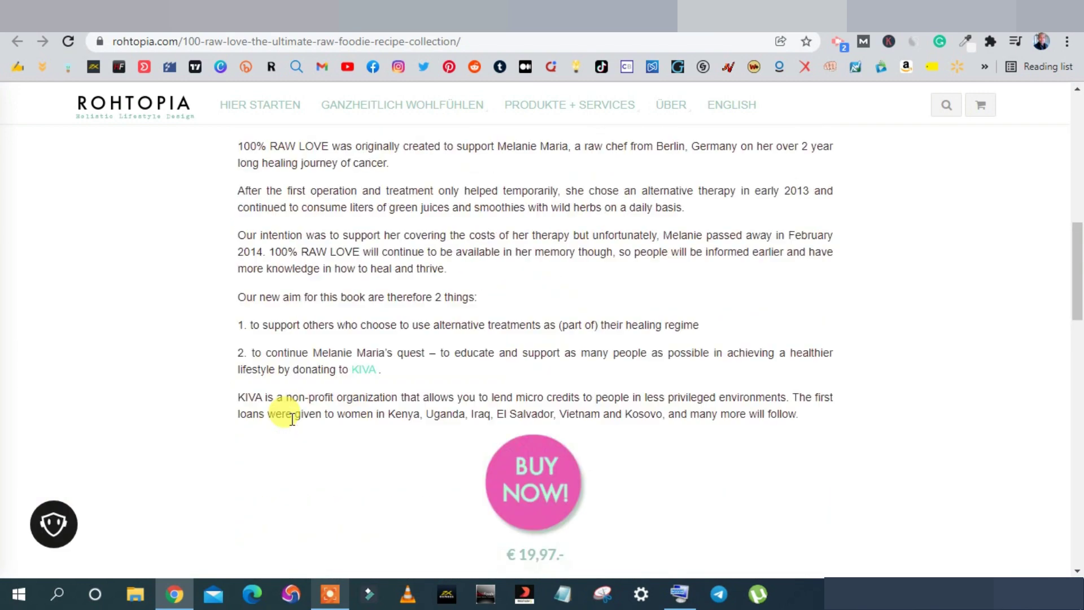
{"action": "scroll", "coordinate": [294, 420], "scroll_direction": "up", "scroll_amount": 4}
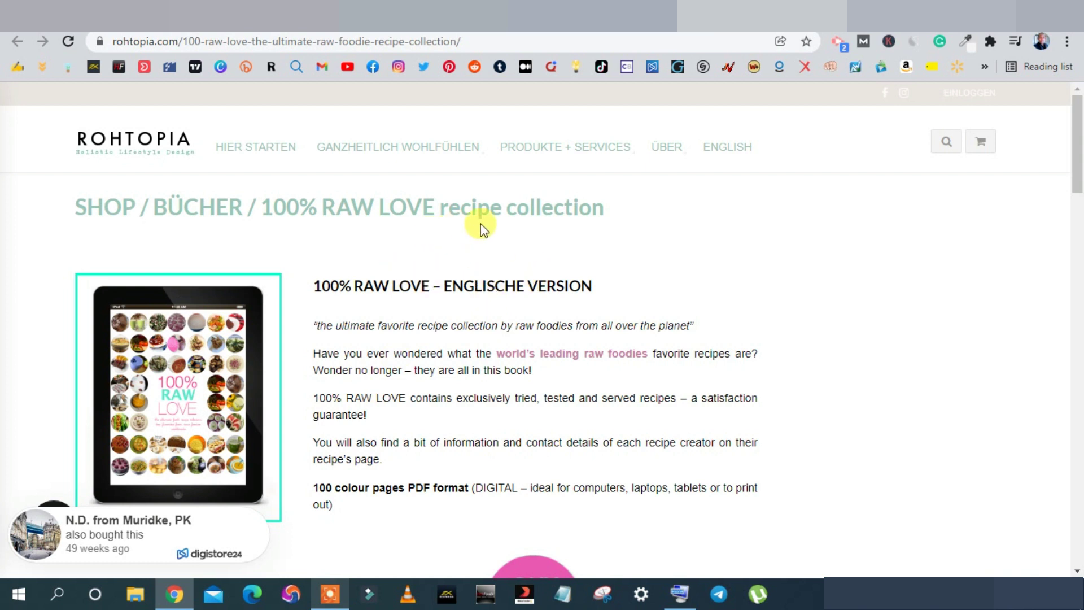
{"action": "scroll", "coordinate": [480, 224], "scroll_direction": "down", "scroll_amount": 10}
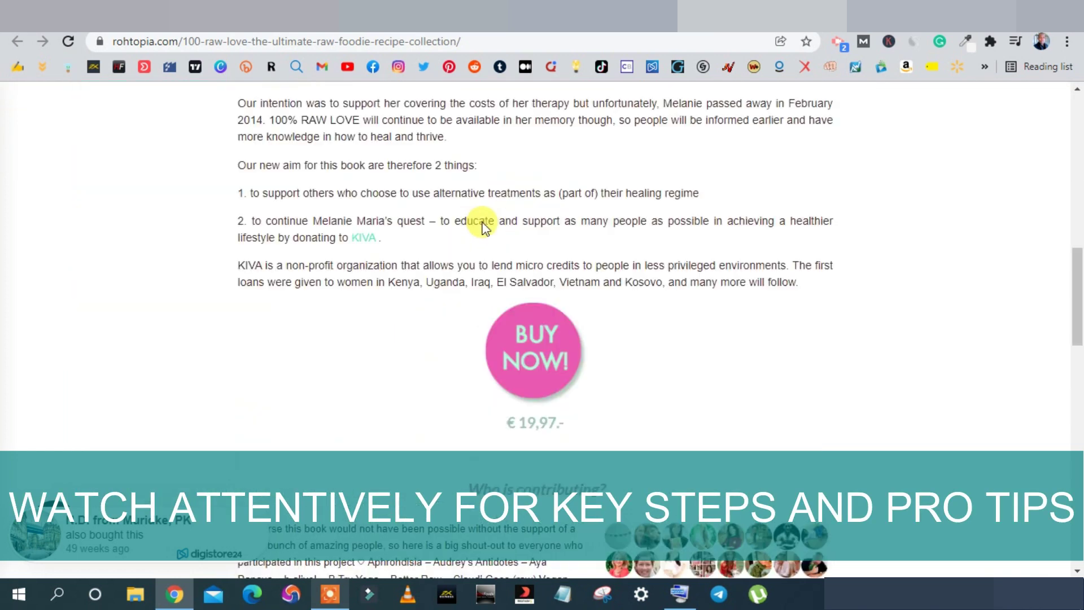
{"action": "scroll", "coordinate": [483, 226], "scroll_direction": "down", "scroll_amount": 15}
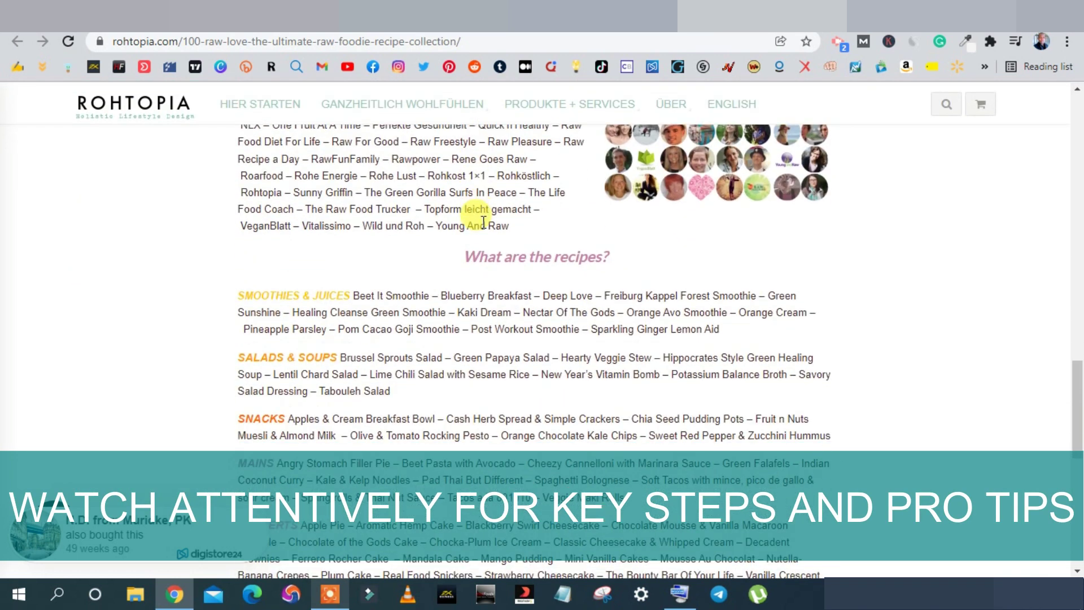
{"action": "scroll", "coordinate": [483, 222], "scroll_direction": "down", "scroll_amount": 1}
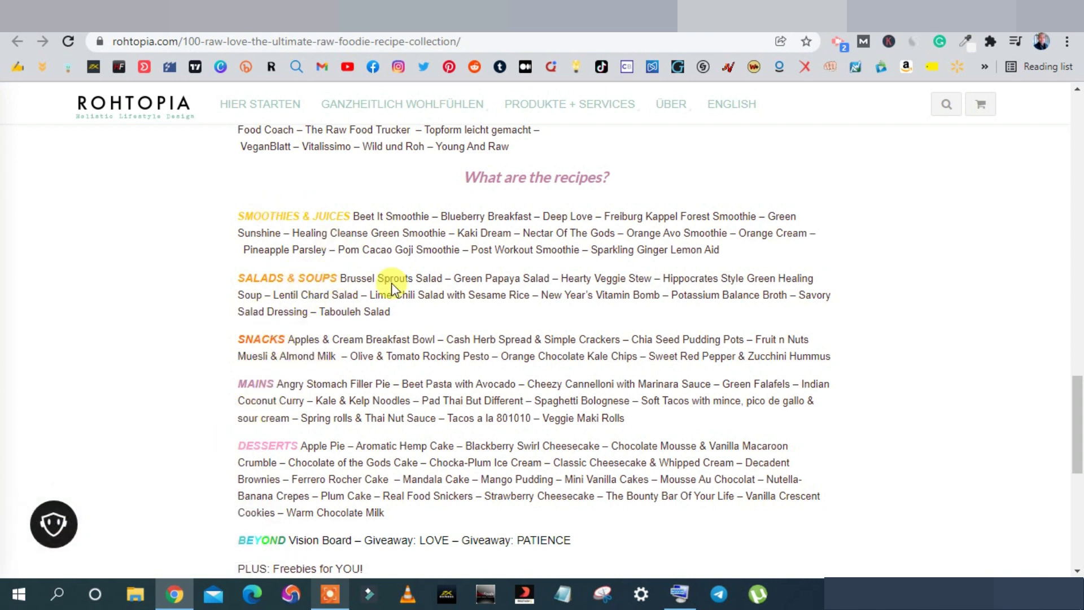
- Search Google in a new tab for "best smoothie for flat tummy" using the on-screen keyboard and the search suggestions
{"action": "key", "text": "ctrl+t"}
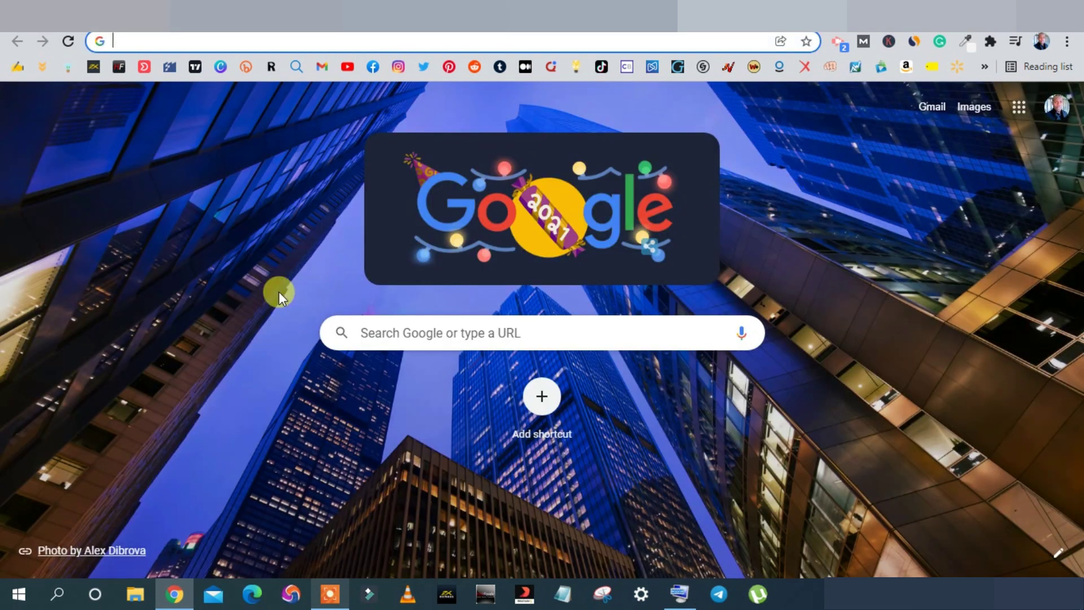
{"action": "key", "text": "ctrl+super+o"}
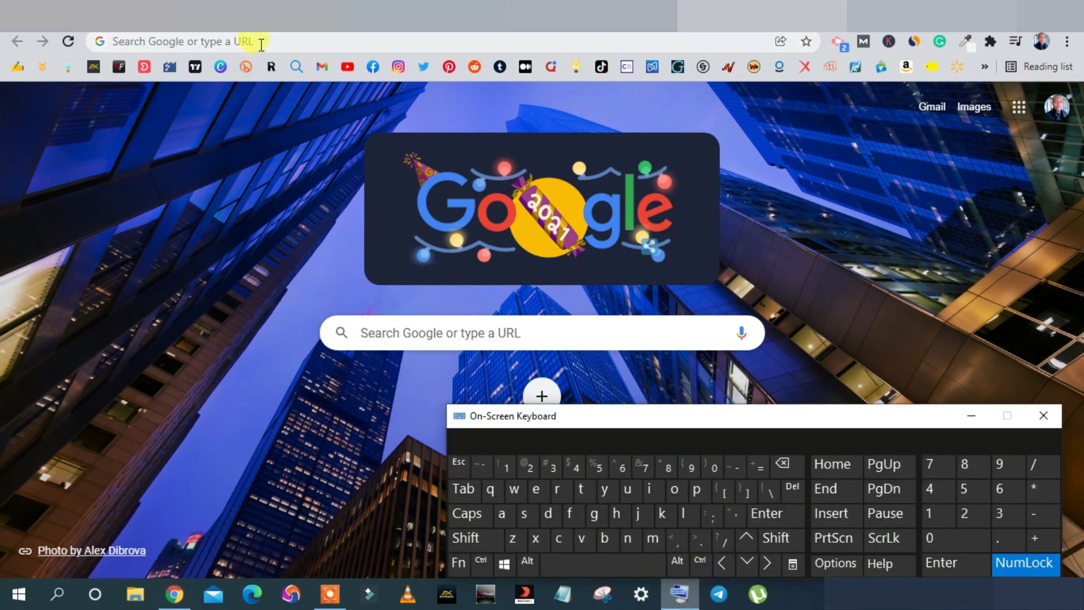
{"action": "left_click", "coordinate": [223, 137]}
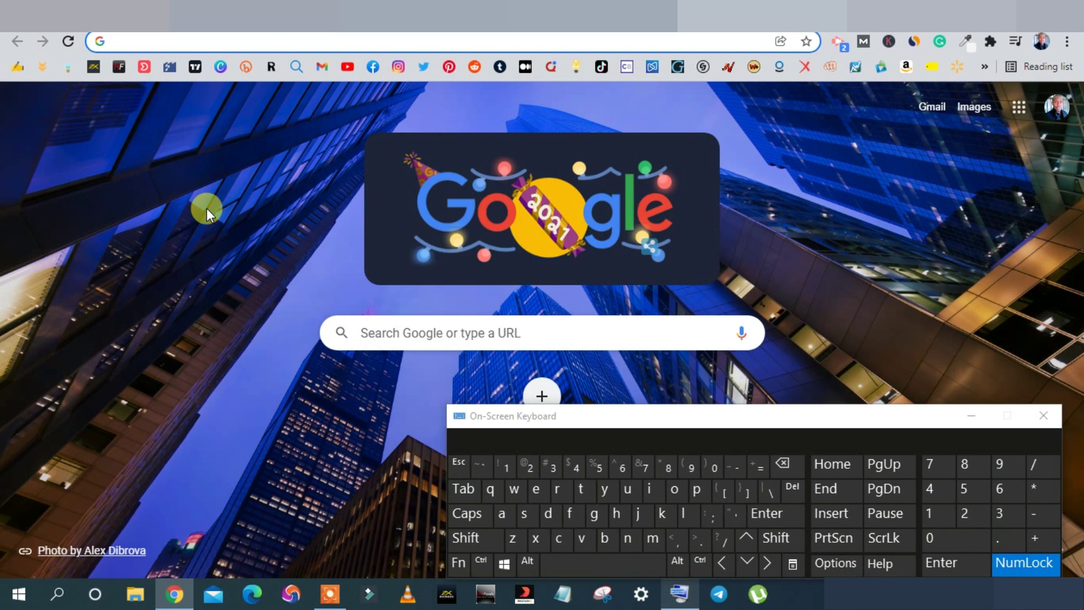
{"action": "type", "text": "best s"}
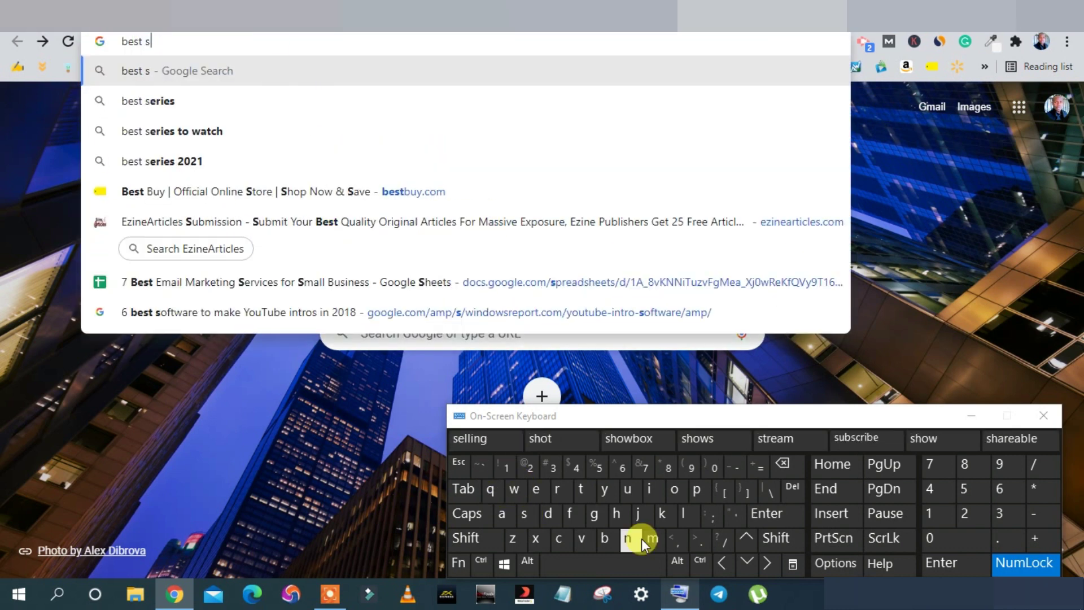
{"action": "type", "text": "moothie"}
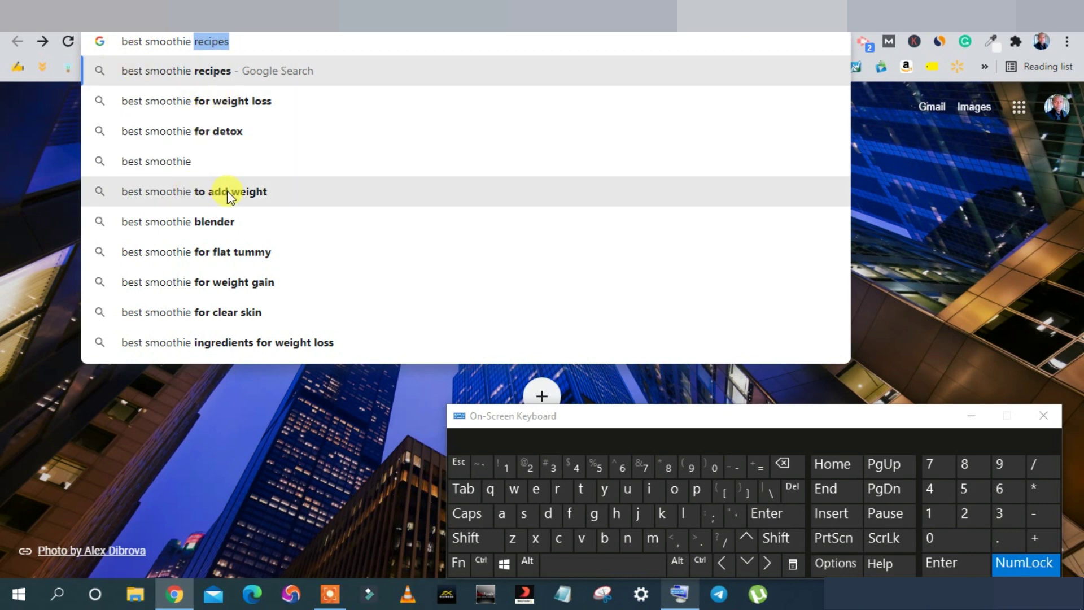
{"action": "left_click", "coordinate": [223, 251]}
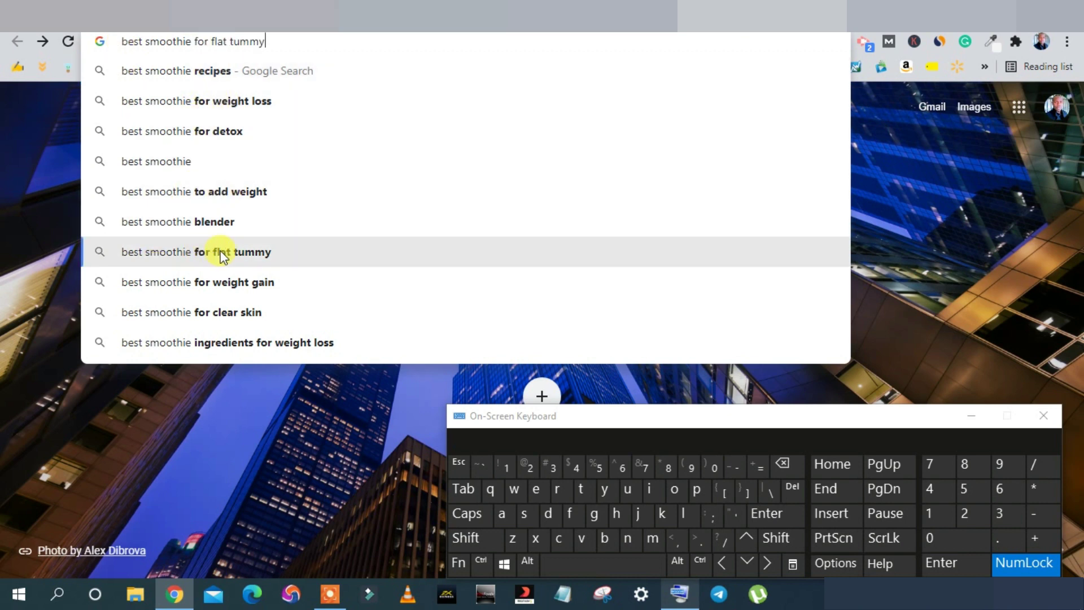
- Look through the search results and open the Skinny Ms. article "Top 10 Flat Belly Breakfast Smoothies"
{"action": "scroll", "coordinate": [121, 307], "scroll_direction": "down", "scroll_amount": 6}
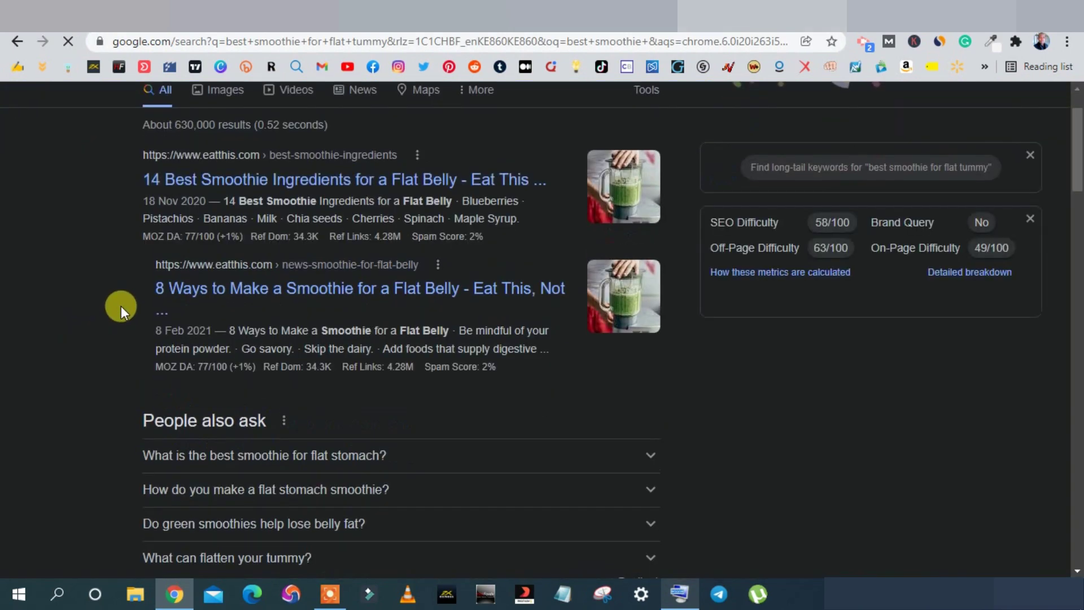
{"action": "scroll", "coordinate": [121, 306], "scroll_direction": "down", "scroll_amount": 7}
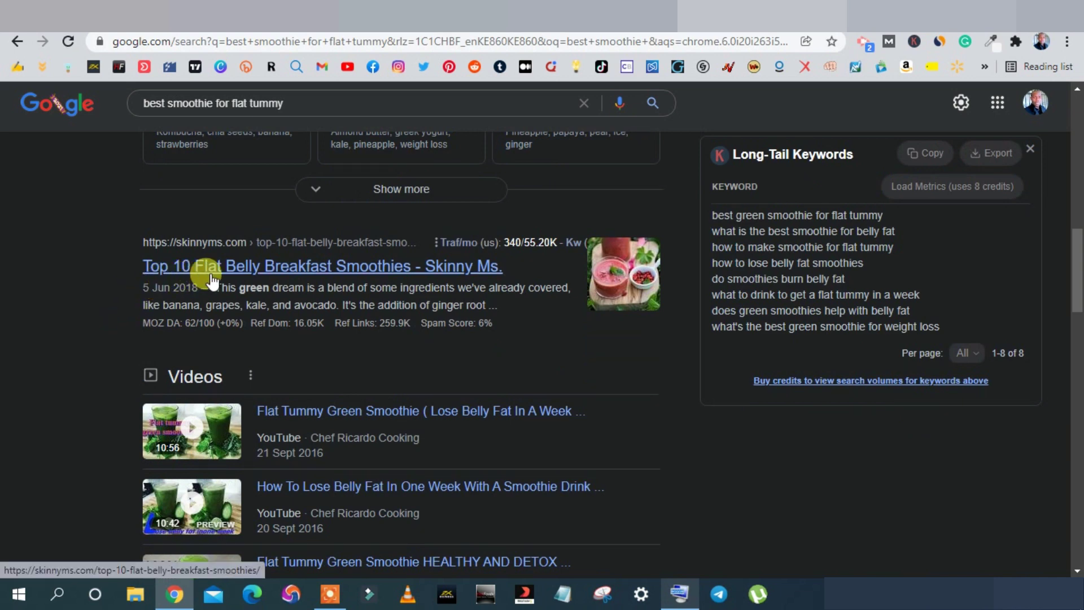
{"action": "left_click", "coordinate": [360, 276]}
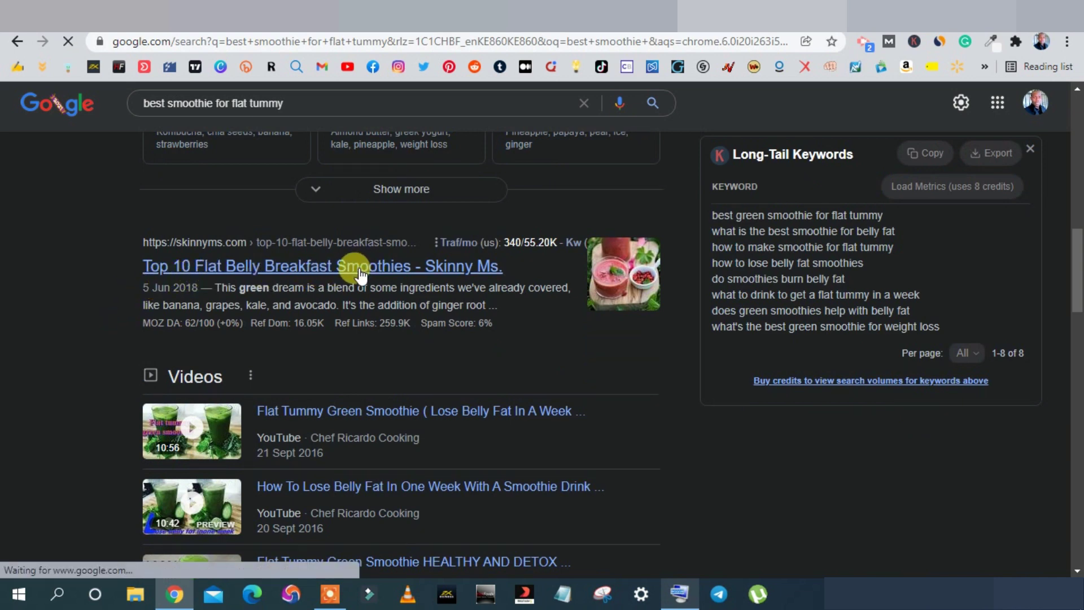
- Read the smoothie article from its introduction down to the ingredients list of the Skinnylicious Protein Smoothie
{"action": "scroll", "coordinate": [45, 293], "scroll_direction": "down", "scroll_amount": 9}
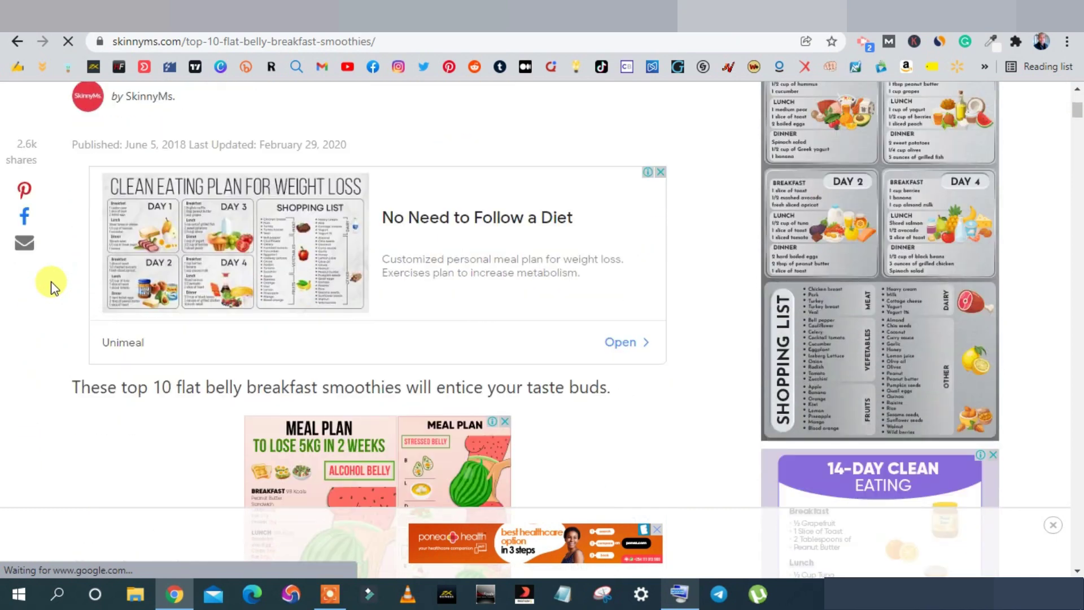
{"action": "scroll", "coordinate": [52, 286], "scroll_direction": "down", "scroll_amount": 9}
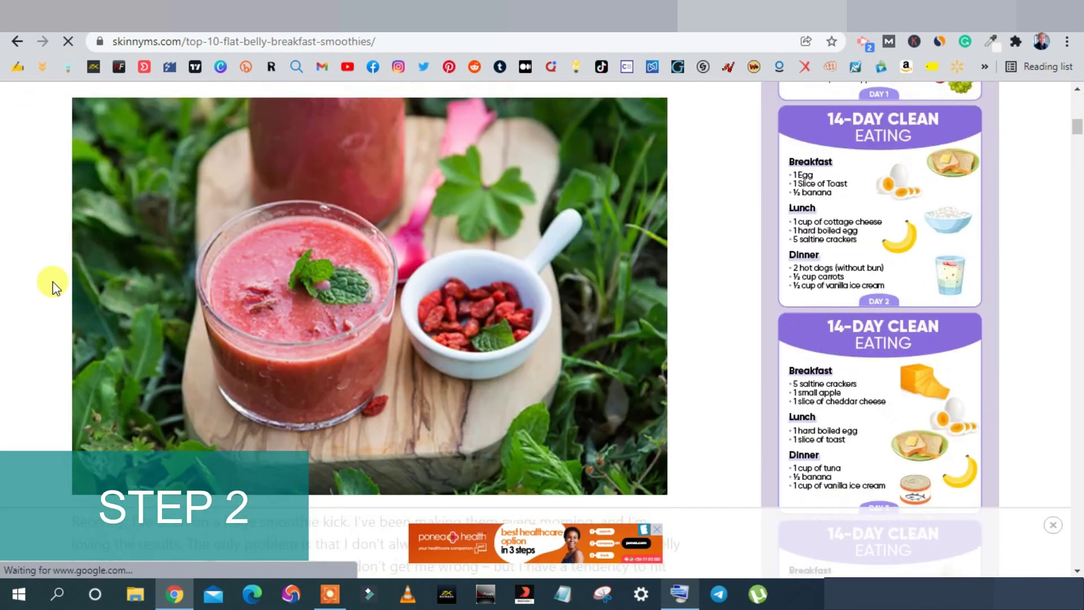
{"action": "scroll", "coordinate": [53, 287], "scroll_direction": "down", "scroll_amount": 3}
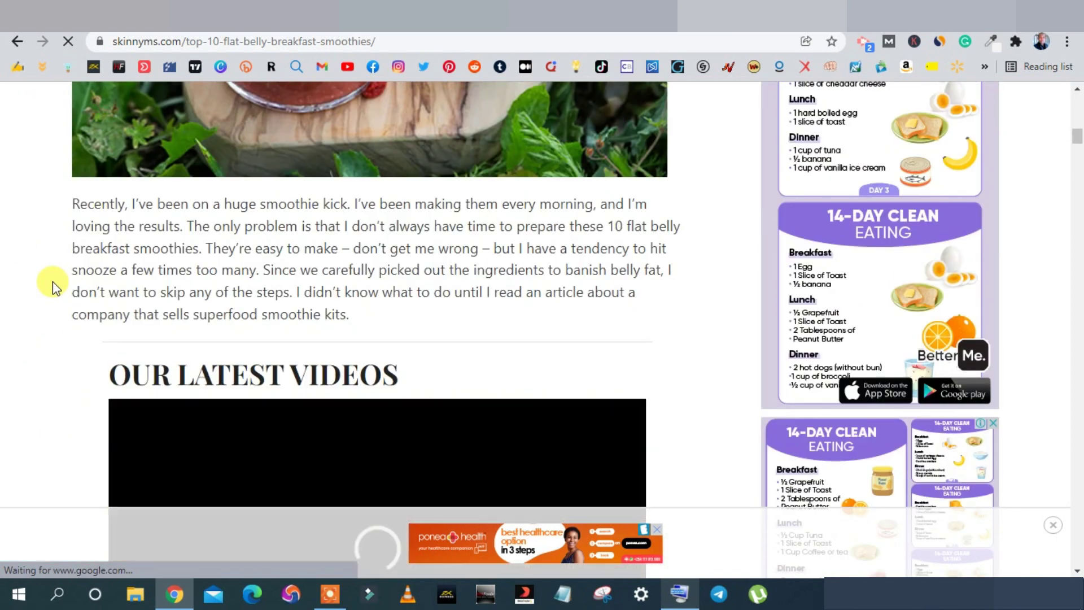
{"action": "scroll", "coordinate": [53, 281], "scroll_direction": "down", "scroll_amount": 7}
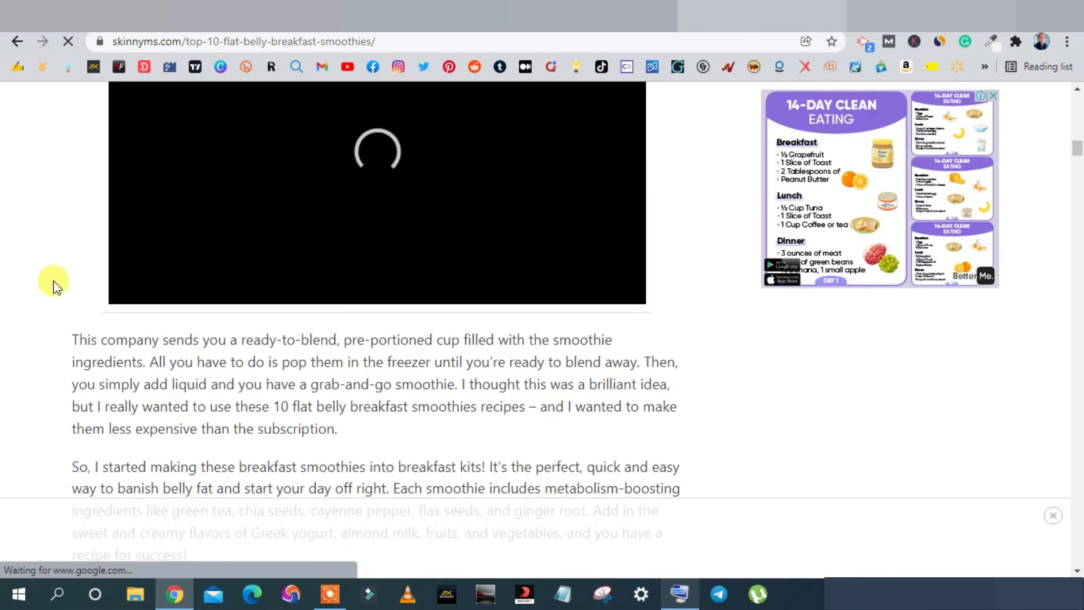
{"action": "scroll", "coordinate": [53, 286], "scroll_direction": "down", "scroll_amount": 5}
{"action": "scroll", "coordinate": [52, 286], "scroll_direction": "down", "scroll_amount": 12}
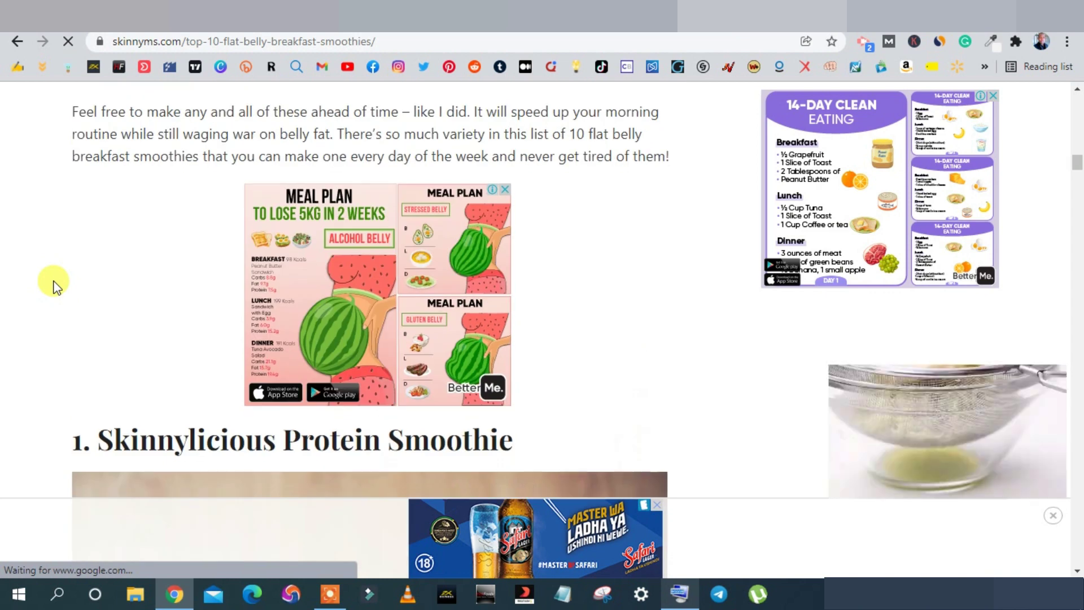
{"action": "scroll", "coordinate": [67, 281], "scroll_direction": "down", "scroll_amount": 7}
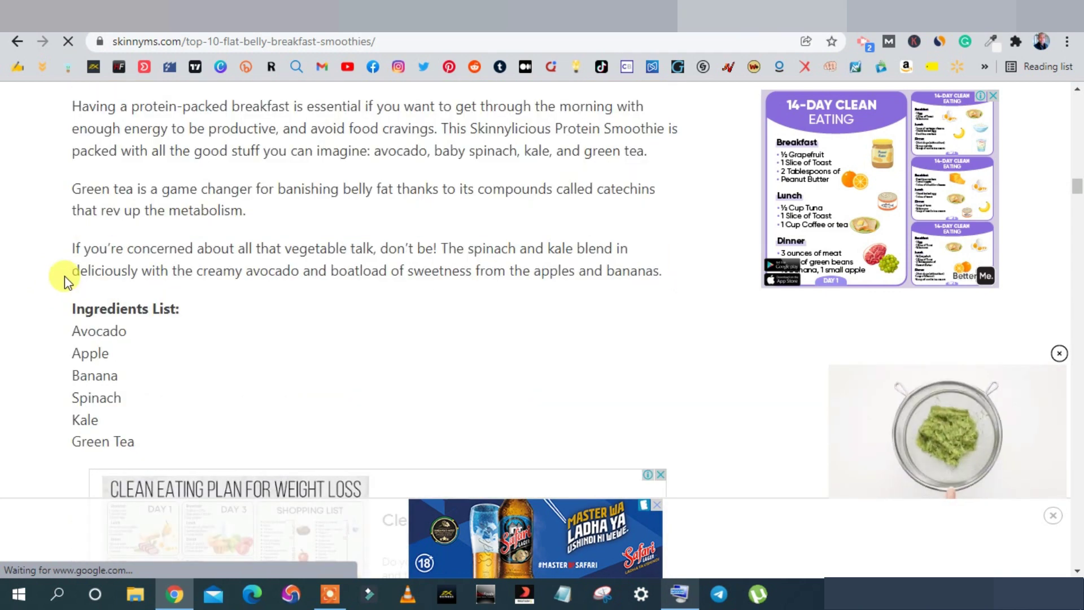
- Return to the smoothie article's title and review its opening paragraph above the latest videos again
{"action": "scroll", "coordinate": [67, 280], "scroll_direction": "up", "scroll_amount": 20}
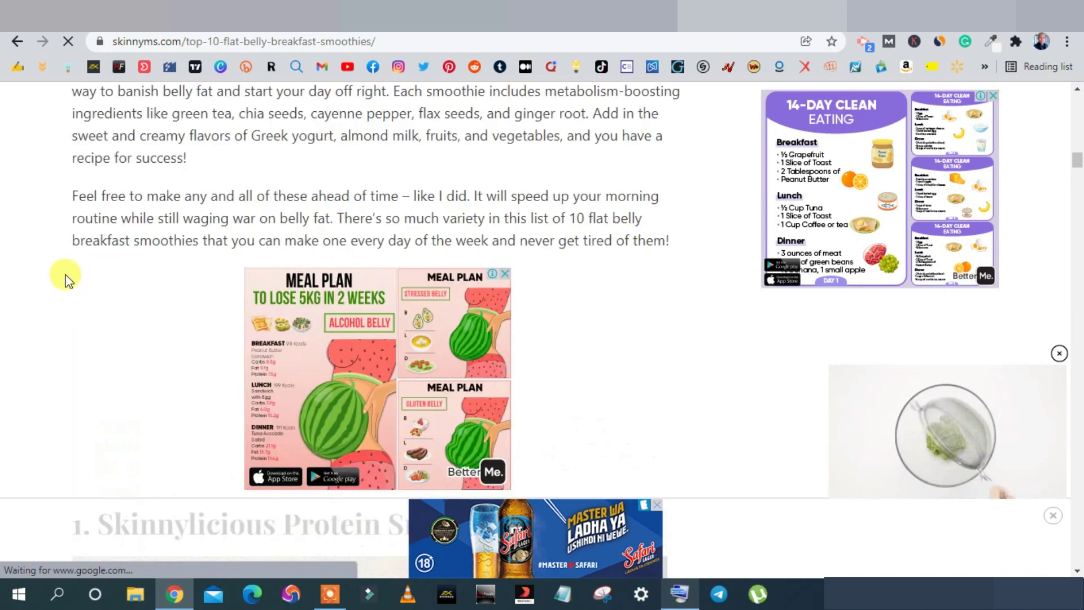
{"action": "scroll", "coordinate": [67, 280], "scroll_direction": "up", "scroll_amount": 4}
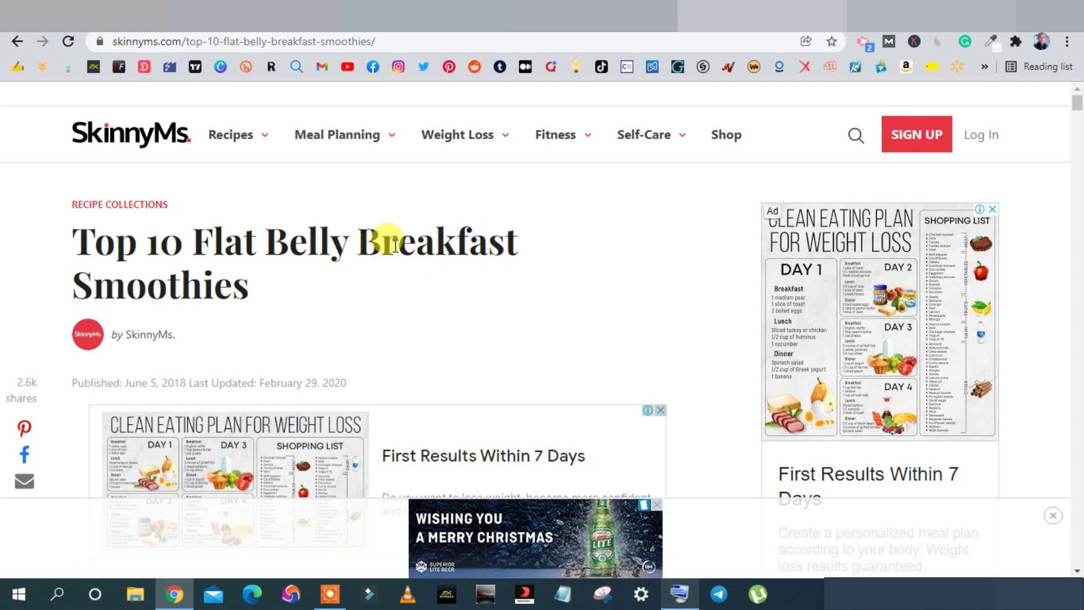
{"action": "scroll", "coordinate": [384, 249], "scroll_direction": "down", "scroll_amount": 15}
{"action": "scroll", "coordinate": [201, 272], "scroll_direction": "down", "scroll_amount": 4}
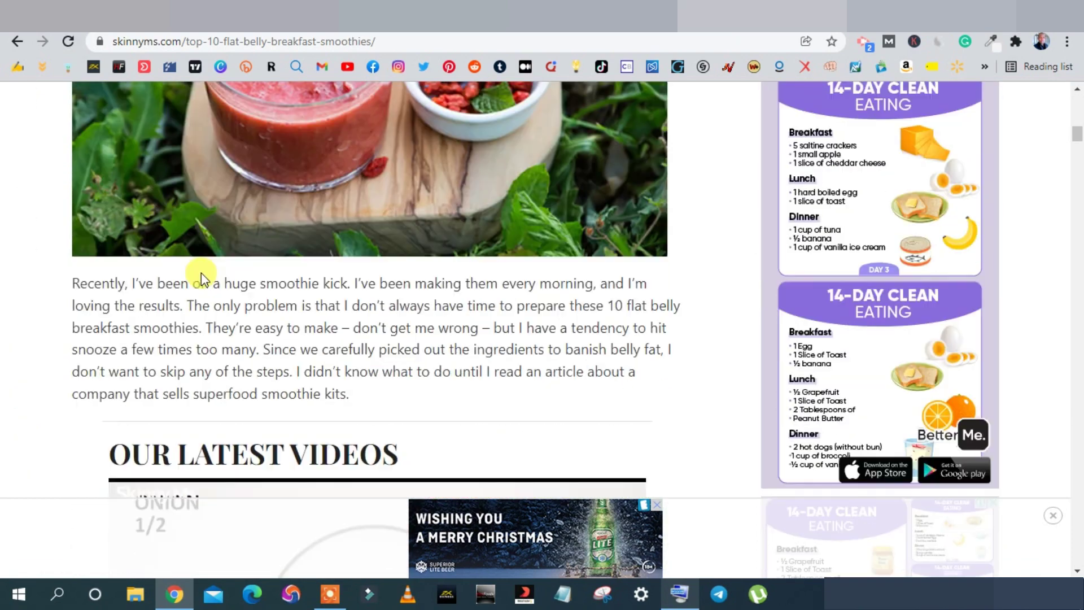
- Copy the smoothie article's text from "These top 10 flat belly breakfast smoothies" down to its closing paragraph
{"action": "scroll", "coordinate": [170, 271], "scroll_direction": "down", "scroll_amount": 8}
{"action": "scroll", "coordinate": [171, 271], "scroll_direction": "down", "scroll_amount": 8}
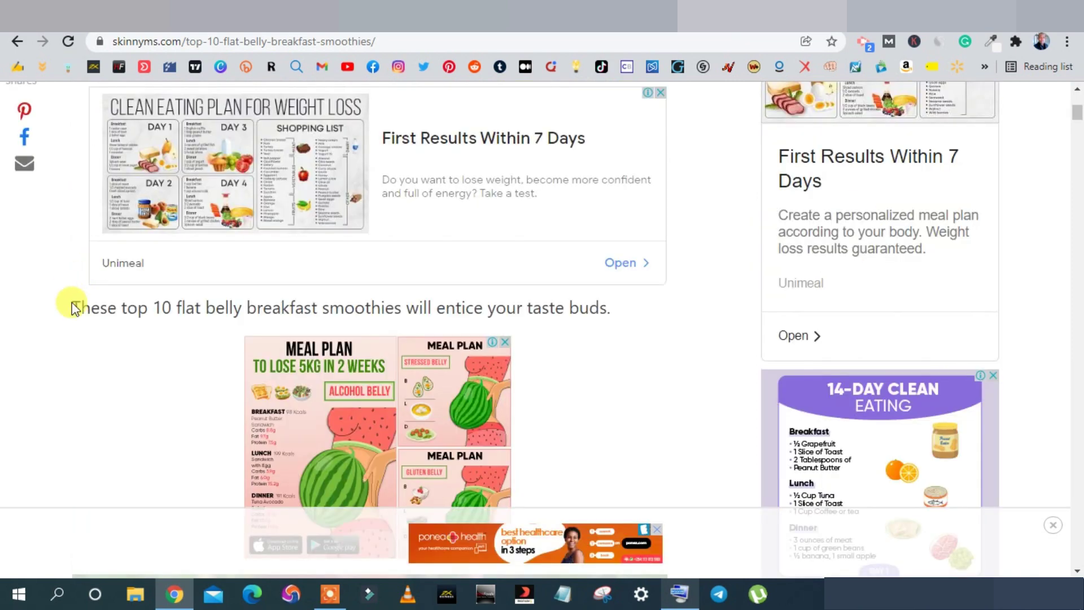
{"action": "left_click_drag", "start_coordinate": [72, 307], "coordinate": [231, 350]}
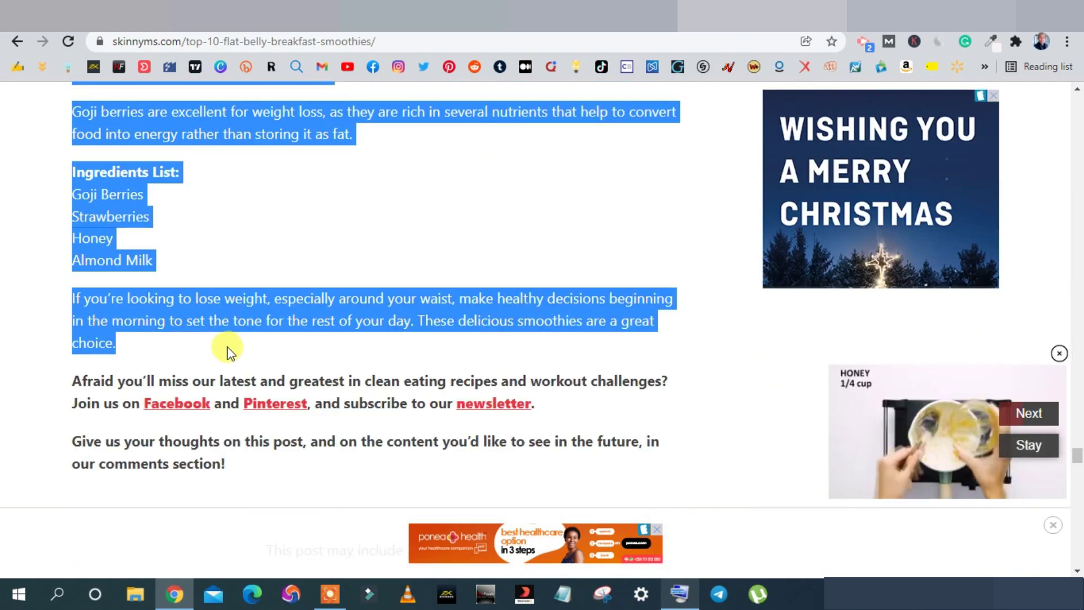
{"action": "right_click", "coordinate": [145, 314]}
{"action": "left_click", "coordinate": [203, 327]}
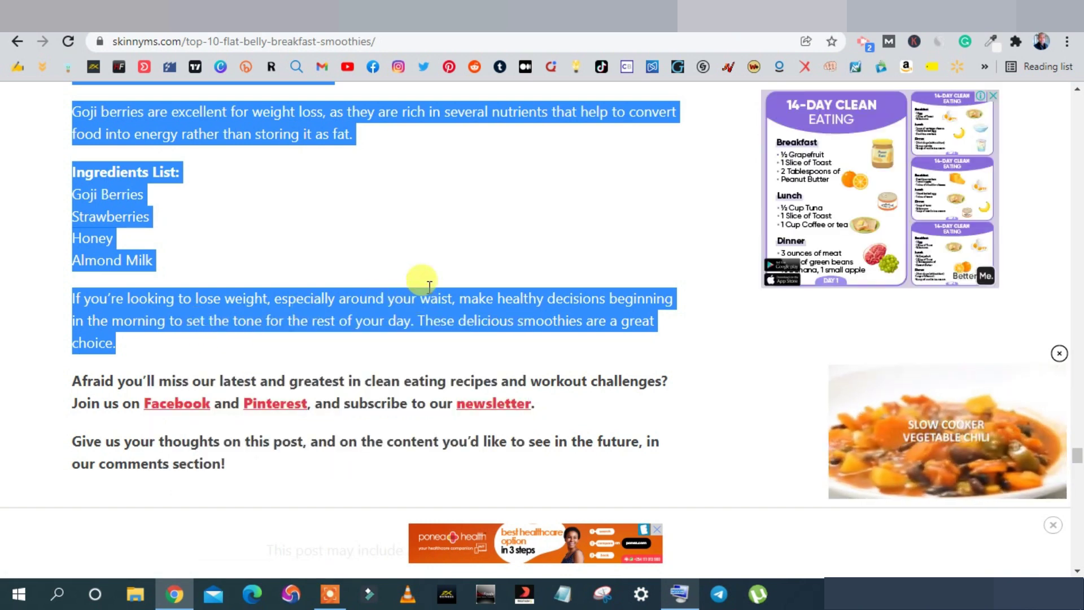
- Switch to the Prepostseo Article Rewriter and paste the copied smoothie article as the original content
{"action": "left_click", "coordinate": [423, 15]}
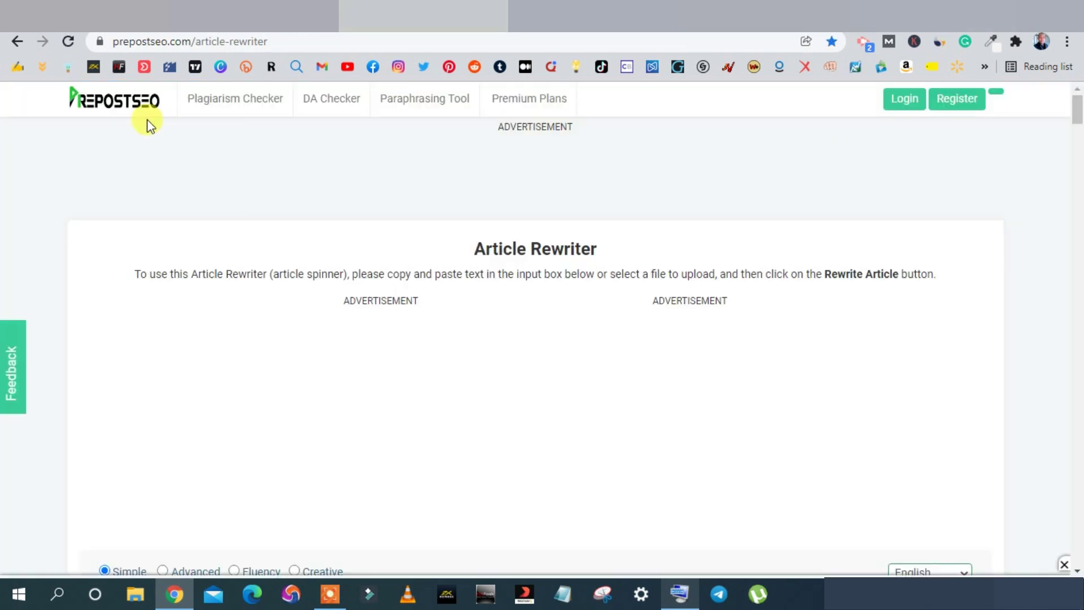
{"action": "scroll", "coordinate": [147, 119], "scroll_direction": "down", "scroll_amount": 5}
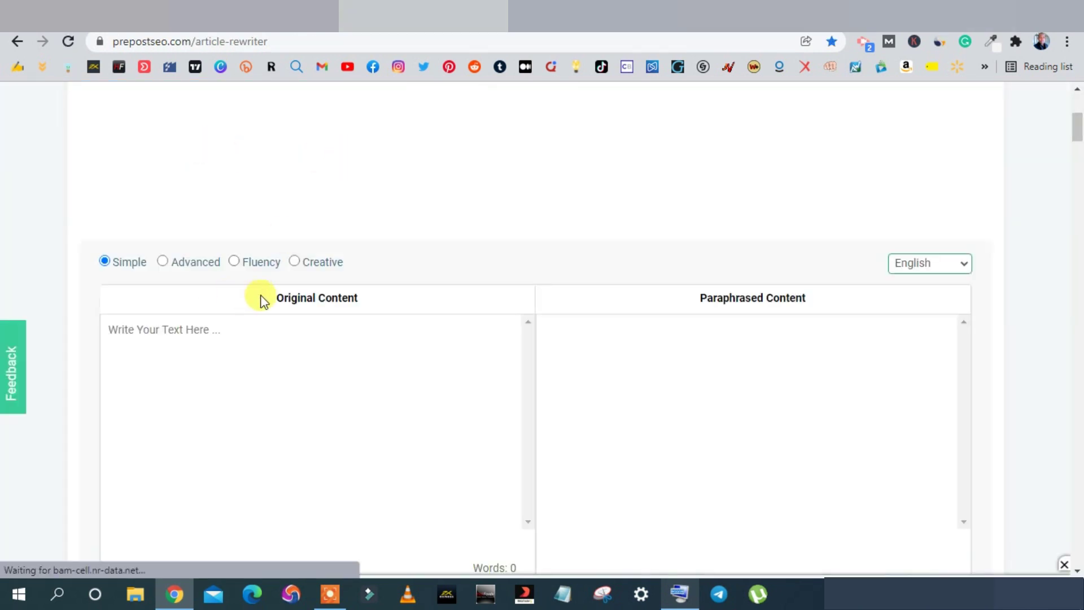
{"action": "scroll", "coordinate": [305, 319], "scroll_direction": "up", "scroll_amount": 5}
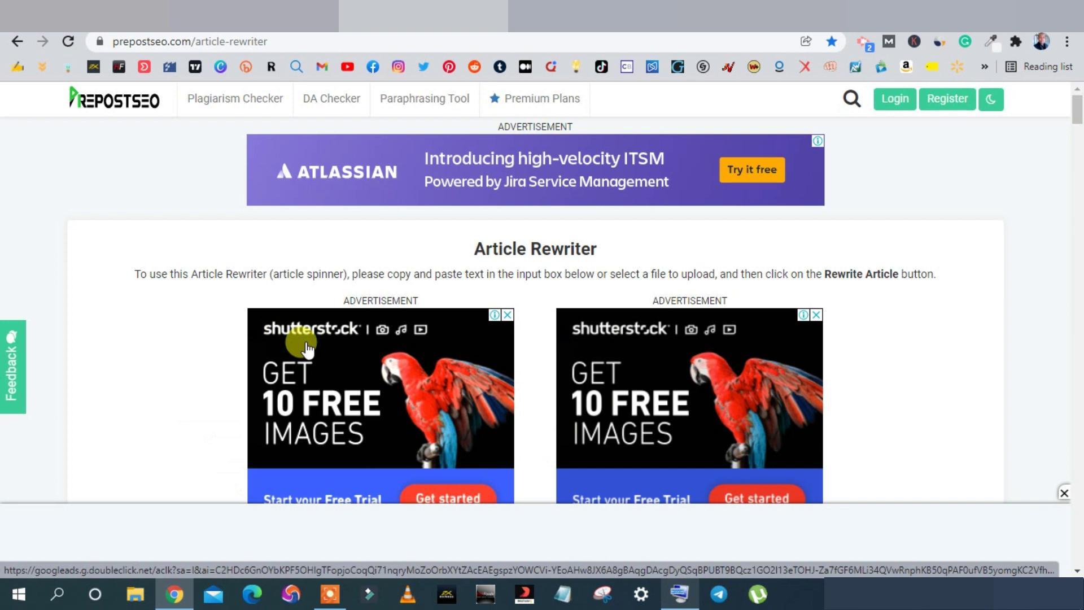
{"action": "scroll", "coordinate": [254, 350], "scroll_direction": "down", "scroll_amount": 6}
{"action": "scroll", "coordinate": [257, 344], "scroll_direction": "up", "scroll_amount": 1}
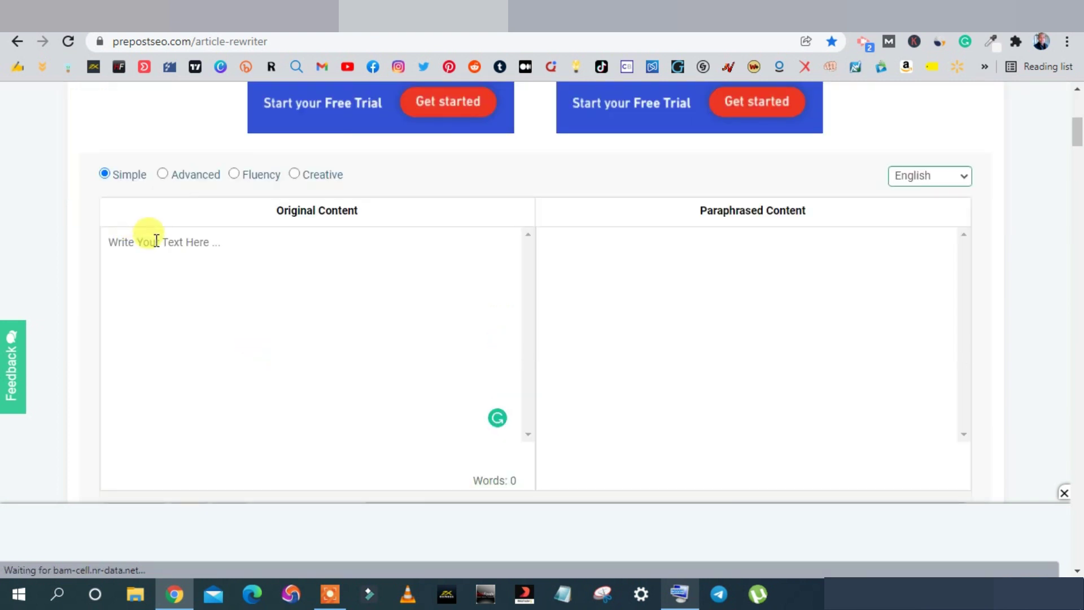
{"action": "right_click", "coordinate": [156, 240]}
{"action": "left_click", "coordinate": [208, 363]}
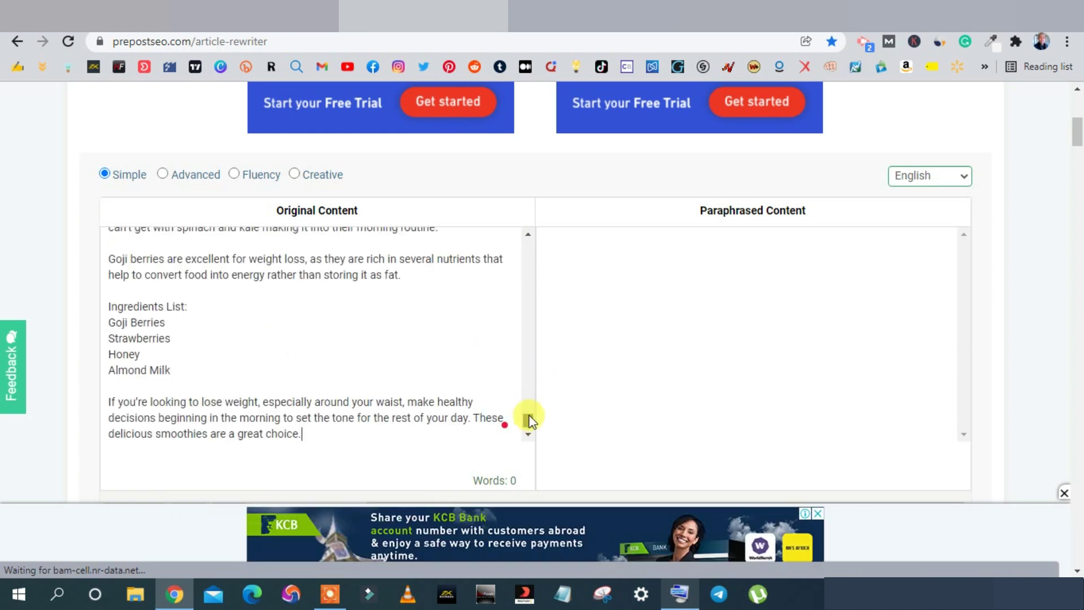
- Return to the beginning of the pasted text and remove the extra blank lines below the opening sentence
{"action": "left_click_drag", "start_coordinate": [529, 420], "coordinate": [519, 244]}
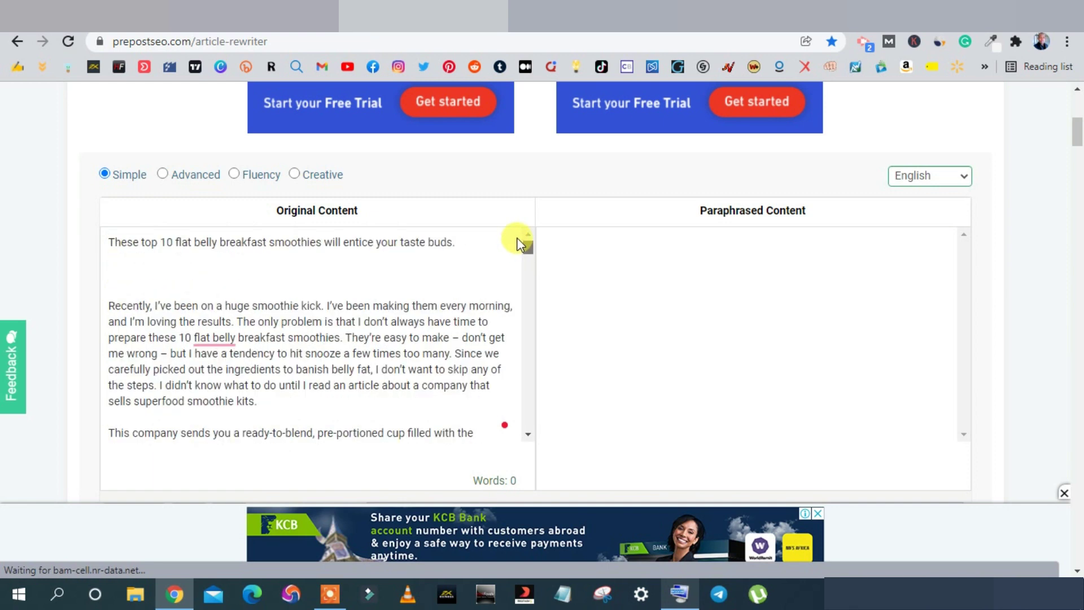
{"action": "left_click", "coordinate": [242, 337]}
{"action": "key", "text": "super+ctrl+o"}
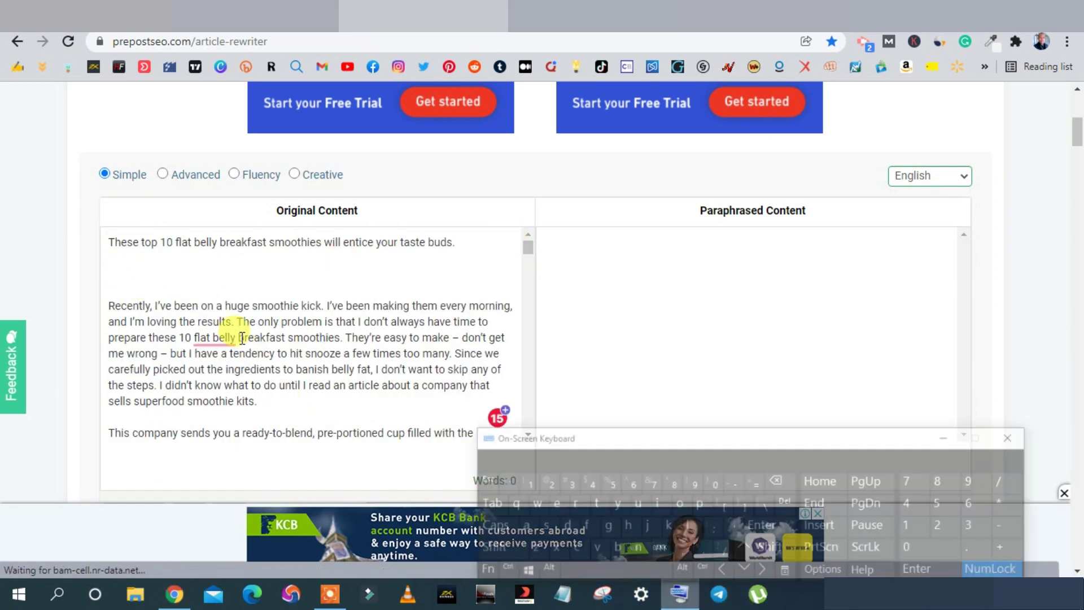
{"action": "left_click", "coordinate": [107, 283]}
{"action": "key", "text": "BackSpace"}
{"action": "key", "text": "BackSpace"}
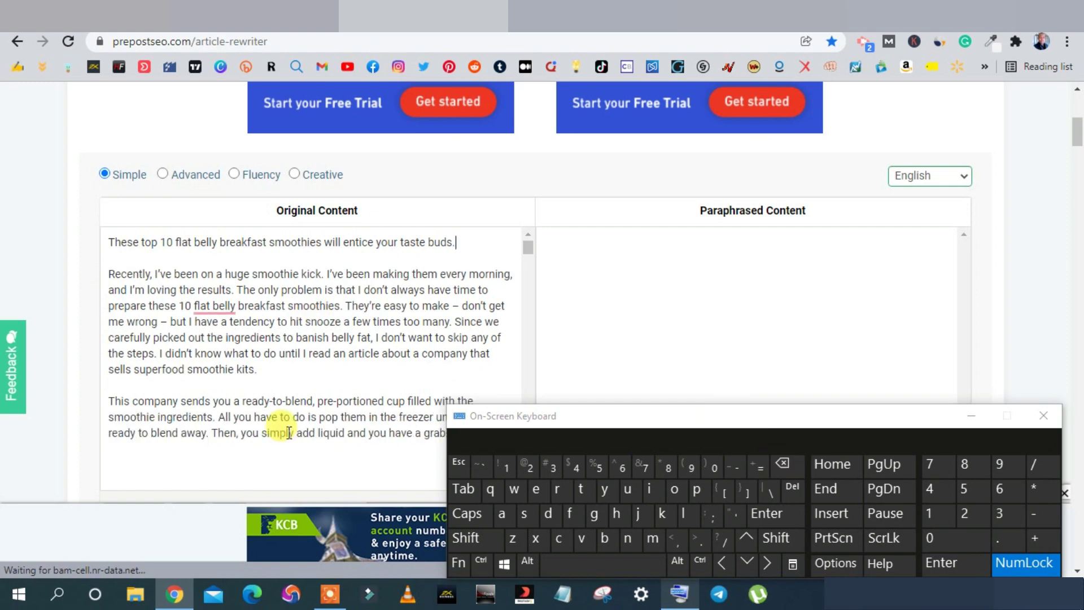
- Look through the pasted smoothie sections and rewrite the article in Simple mode
{"action": "scroll", "coordinate": [284, 419], "scroll_direction": "down", "scroll_amount": 3}
{"action": "scroll", "coordinate": [285, 422], "scroll_direction": "down", "scroll_amount": 4}
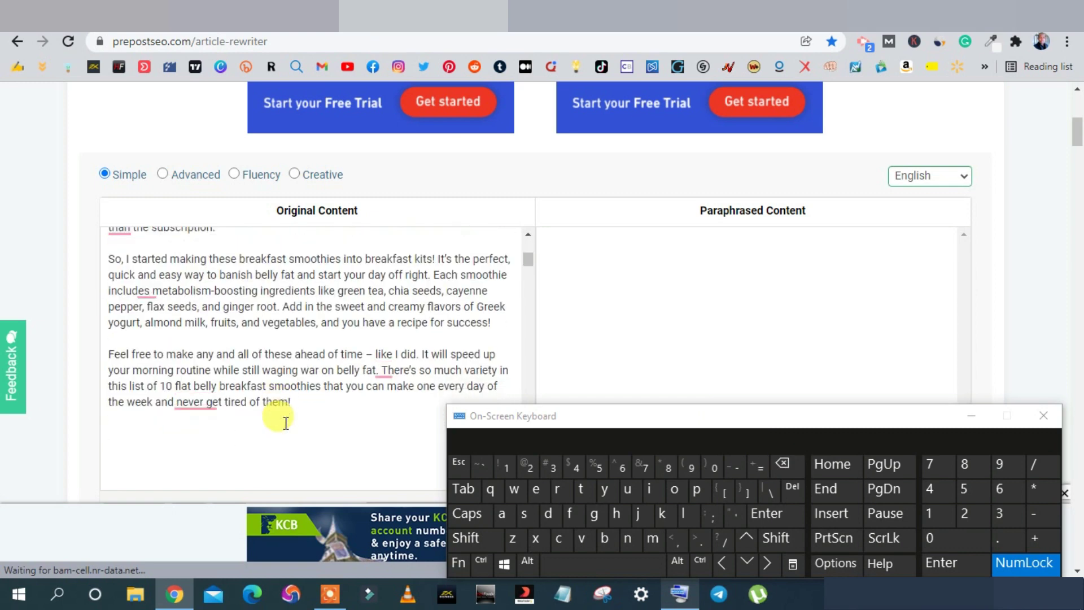
{"action": "scroll", "coordinate": [233, 407], "scroll_direction": "down", "scroll_amount": 1}
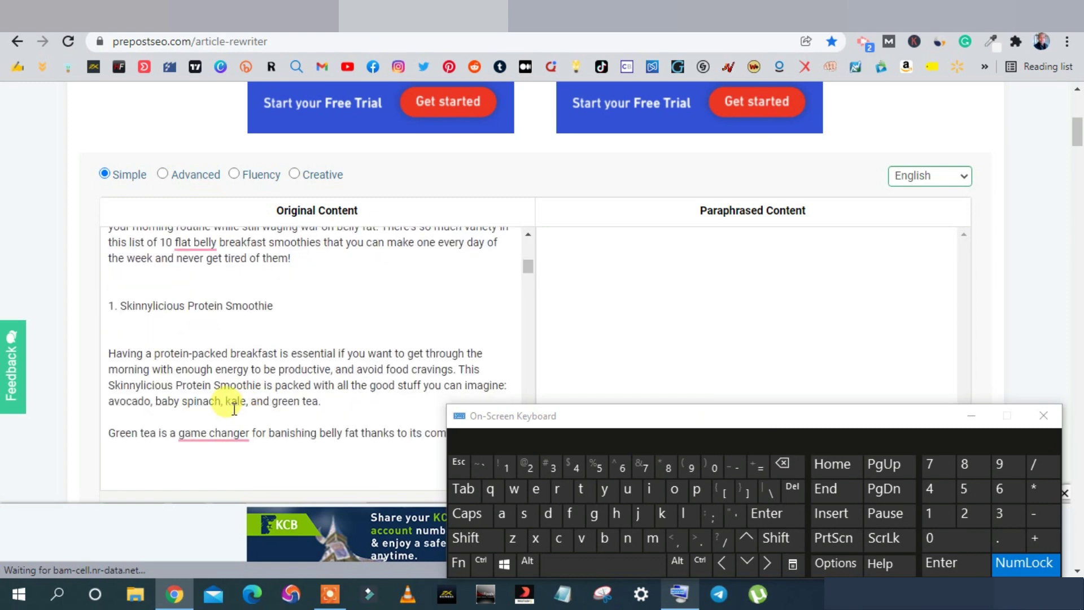
{"action": "scroll", "coordinate": [233, 407], "scroll_direction": "down", "scroll_amount": 10}
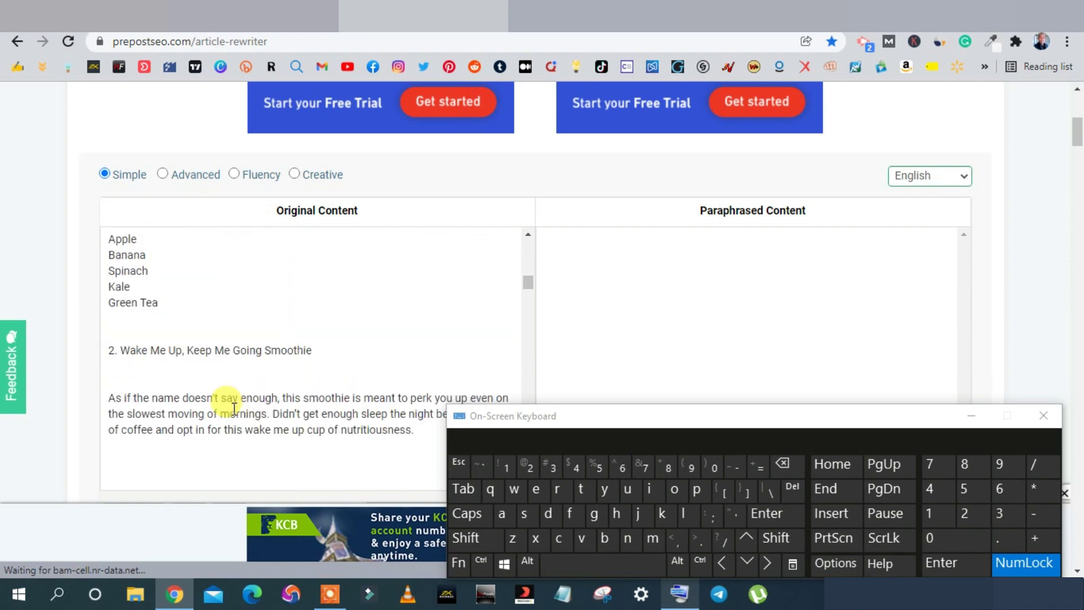
{"action": "scroll", "coordinate": [234, 408], "scroll_direction": "down", "scroll_amount": 10}
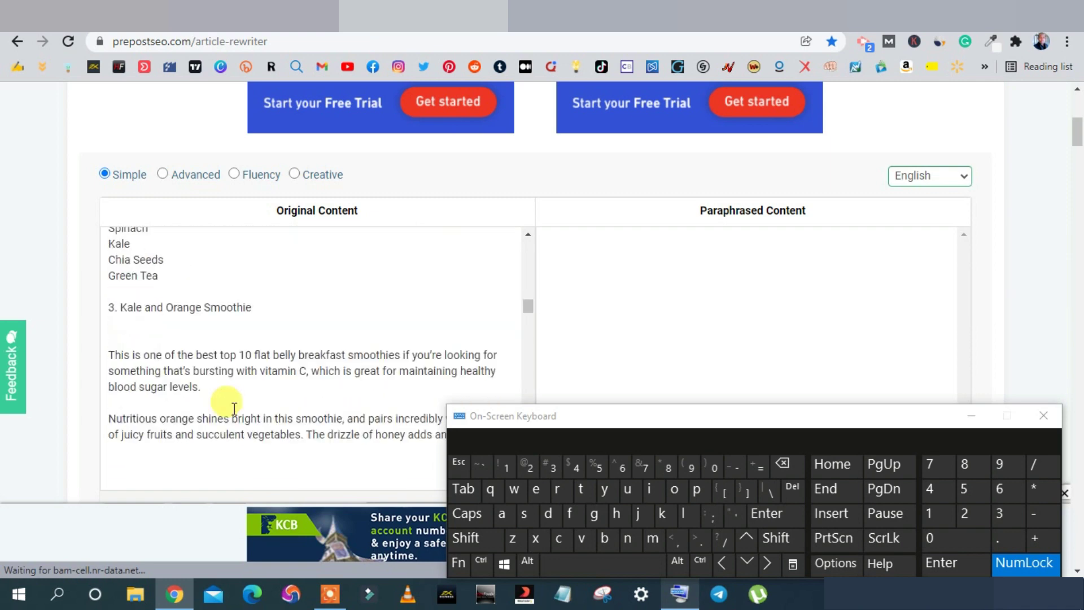
{"action": "scroll", "coordinate": [234, 407], "scroll_direction": "down", "scroll_amount": 9}
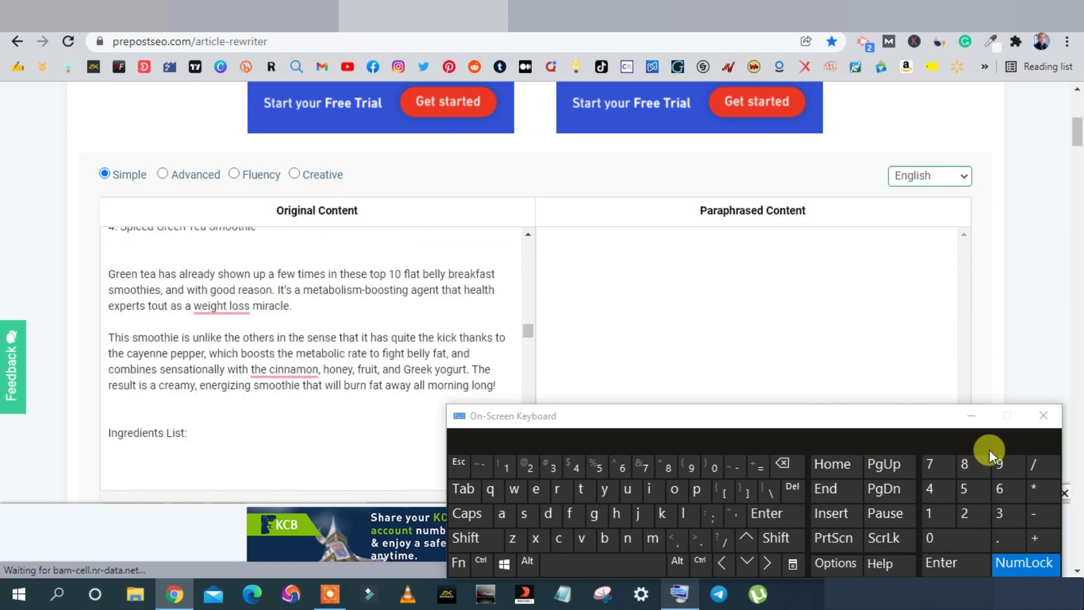
{"action": "left_click", "coordinate": [970, 420]}
{"action": "scroll", "coordinate": [919, 351], "scroll_direction": "down", "scroll_amount": 1}
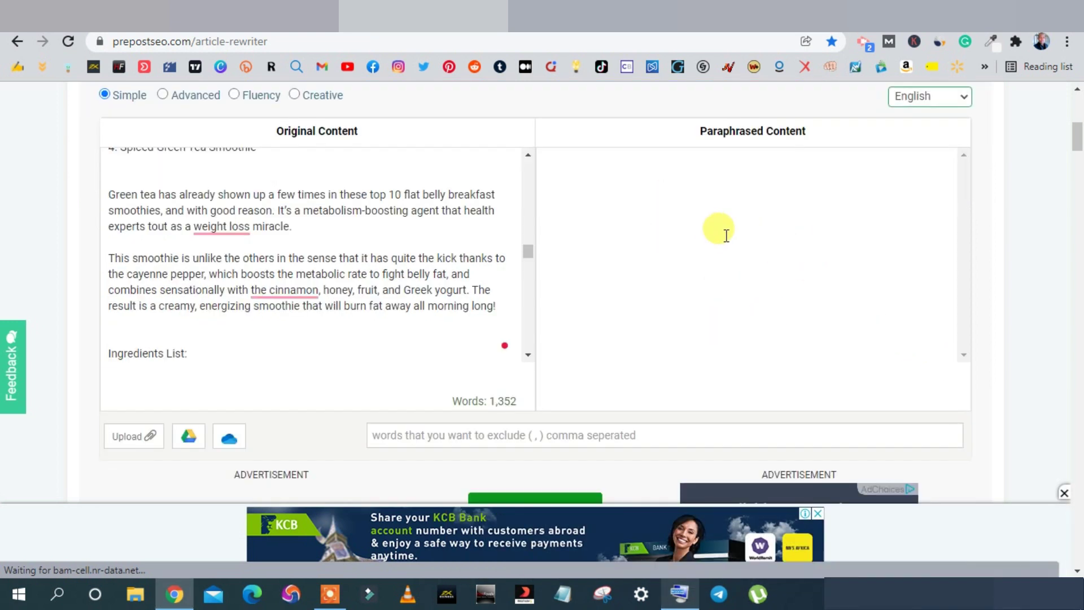
{"action": "scroll", "coordinate": [565, 336], "scroll_direction": "down", "scroll_amount": 3}
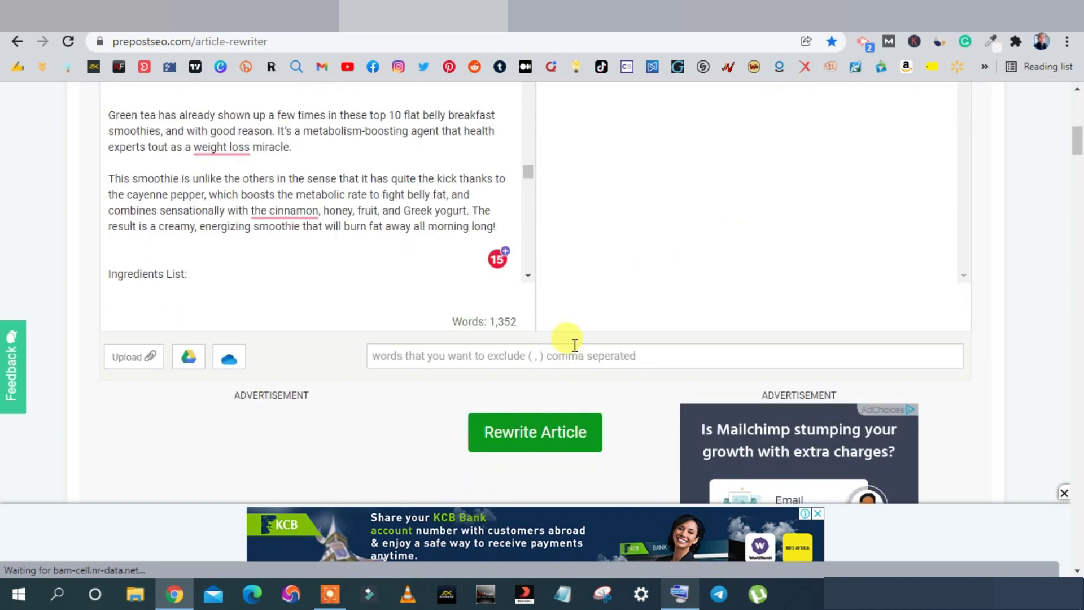
{"action": "left_click", "coordinate": [537, 276]}
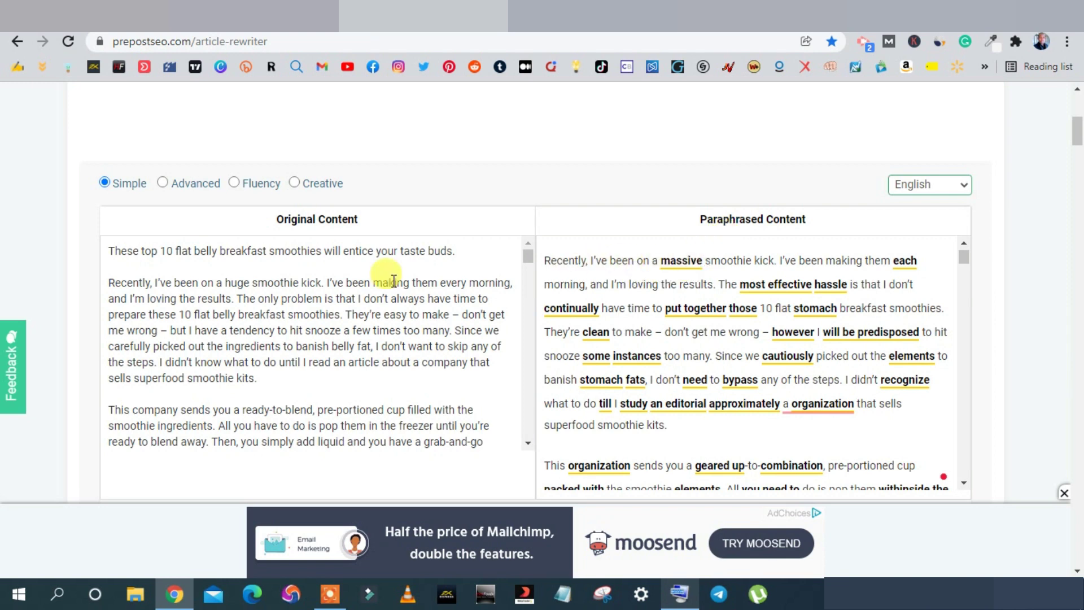
- Compare the paraphrased content with the original text, paying attention to the underlined replacement words
{"action": "scroll", "coordinate": [950, 266], "scroll_direction": "down", "scroll_amount": 3}
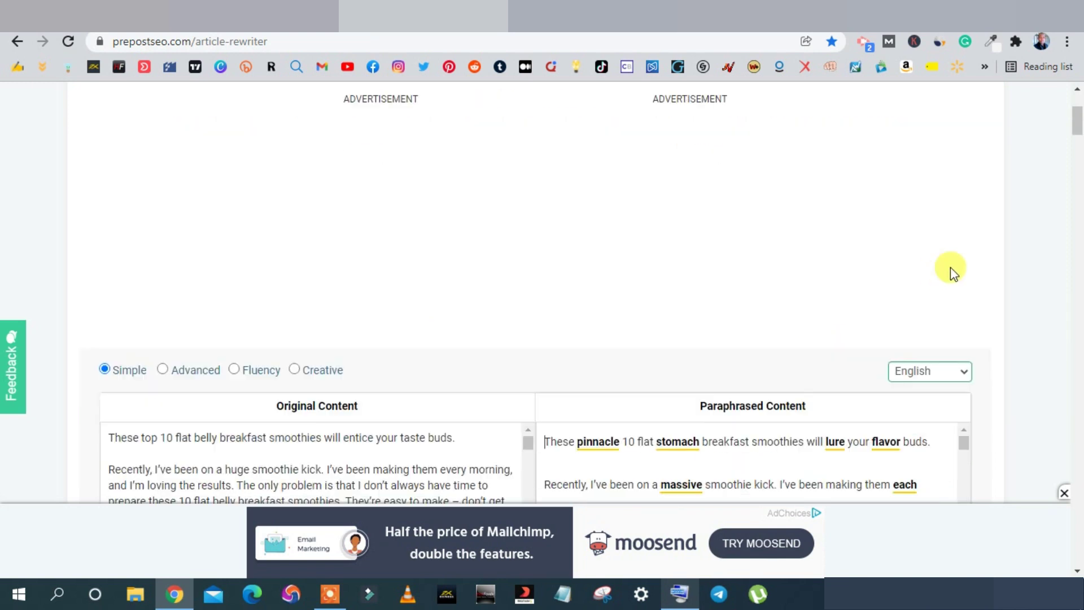
{"action": "scroll", "coordinate": [985, 251], "scroll_direction": "down", "scroll_amount": 2}
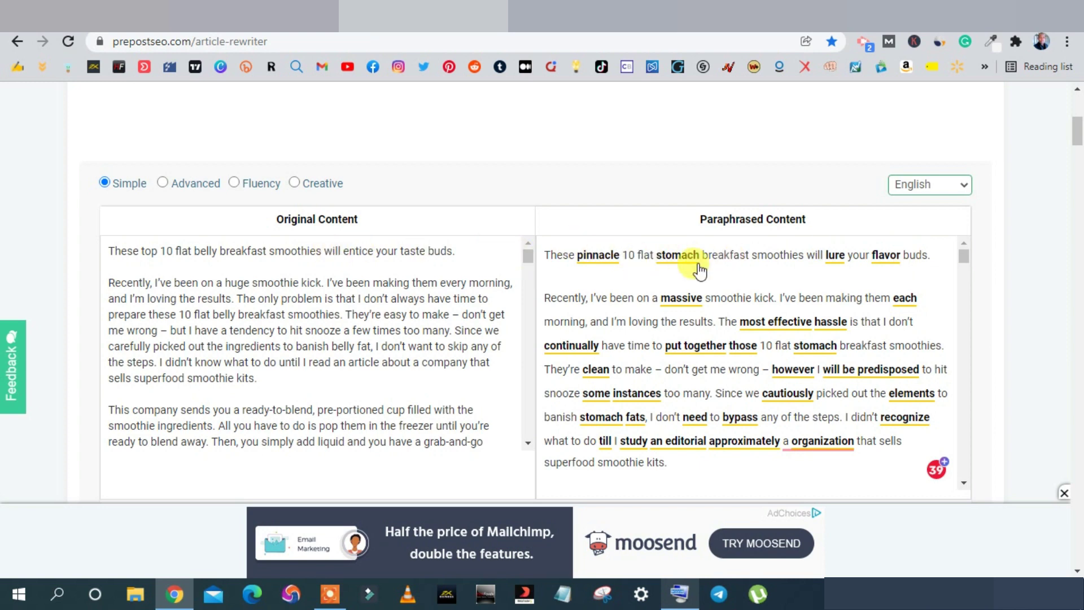
{"action": "scroll", "coordinate": [1016, 271], "scroll_direction": "down", "scroll_amount": 7}
{"action": "scroll", "coordinate": [1016, 271], "scroll_direction": "up", "scroll_amount": 5}
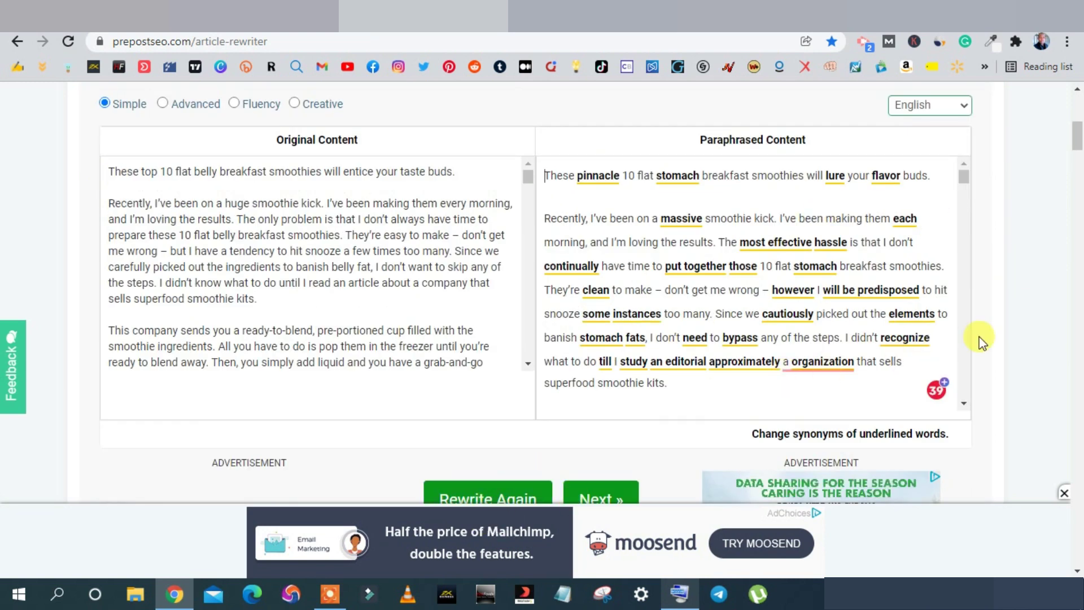
{"action": "scroll", "coordinate": [982, 339], "scroll_direction": "up", "scroll_amount": 2}
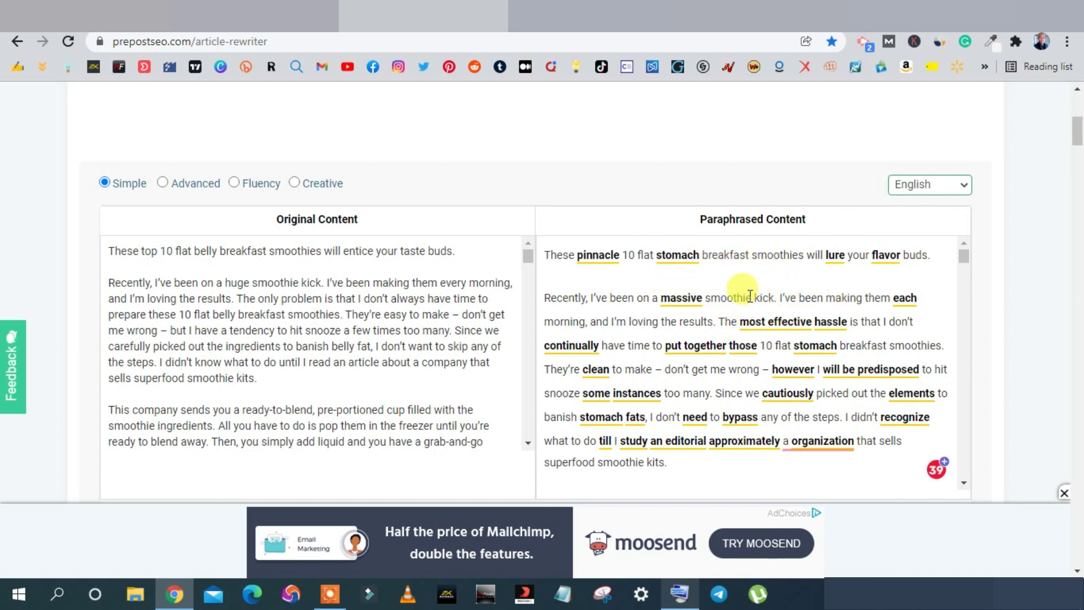
{"action": "scroll", "coordinate": [990, 283], "scroll_direction": "down", "scroll_amount": 5}
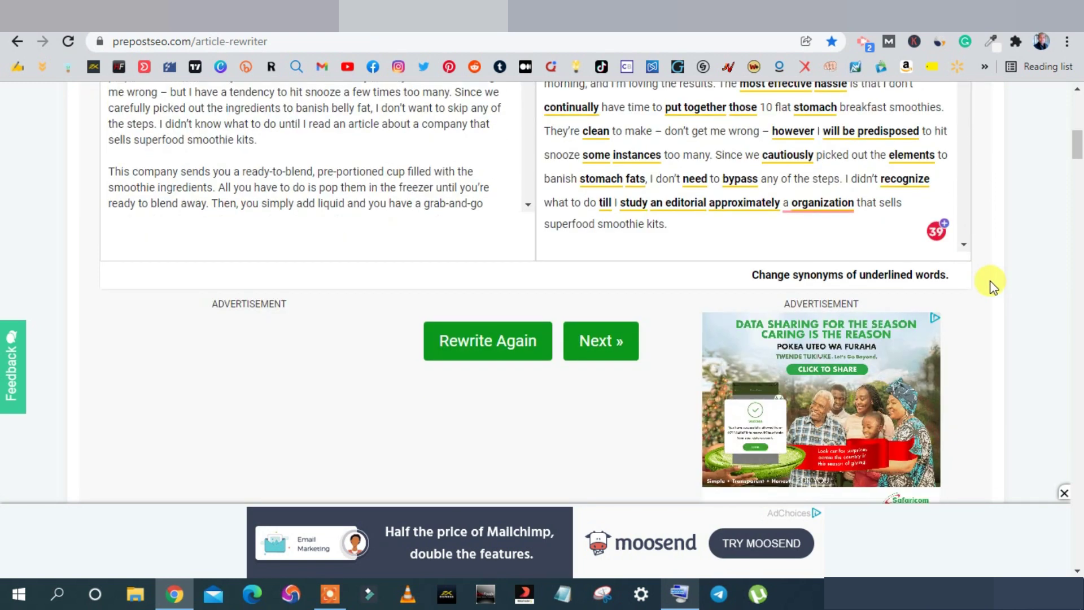
- Select all of the paraphrased content and copy it using the on-screen keyboard
{"action": "scroll", "coordinate": [990, 283], "scroll_direction": "up", "scroll_amount": 4}
{"action": "left_click", "coordinate": [625, 289]}
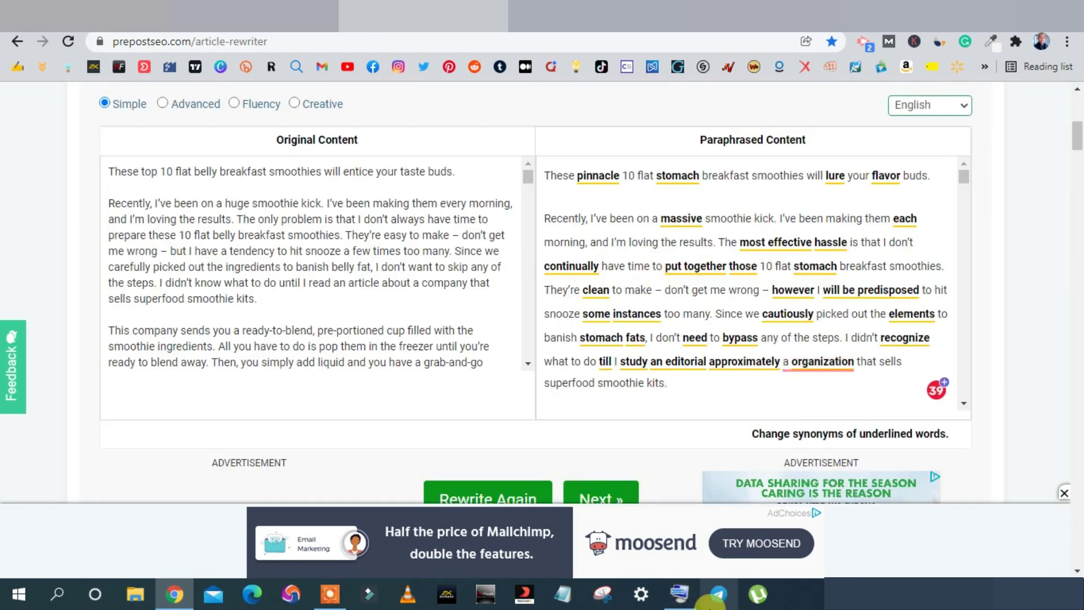
{"action": "left_click", "coordinate": [679, 593]}
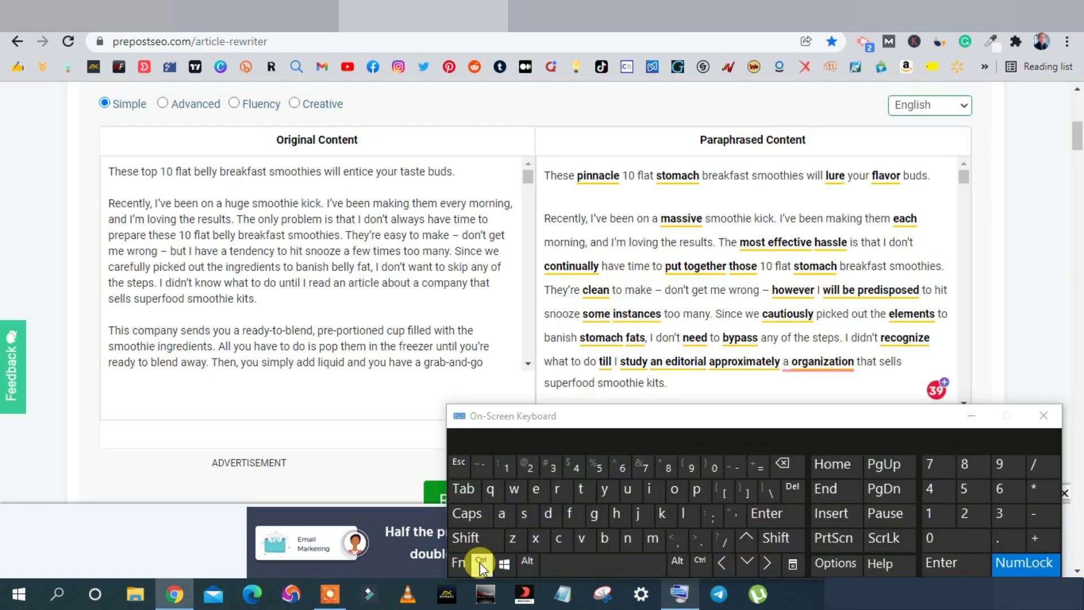
{"action": "left_click", "coordinate": [503, 513]}
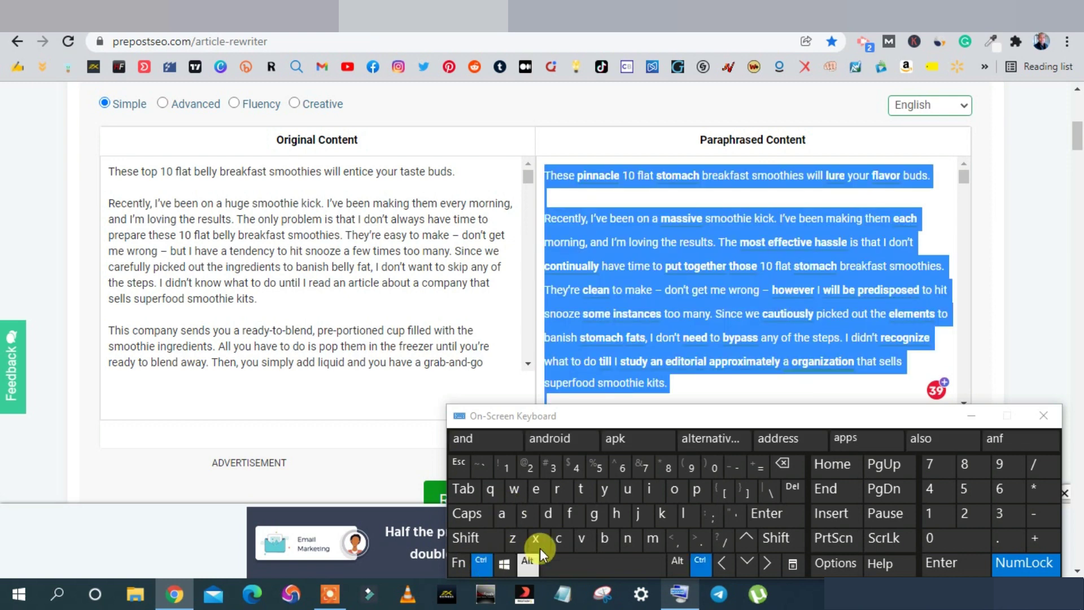
{"action": "left_click", "coordinate": [560, 545]}
{"action": "left_click", "coordinate": [970, 418]}
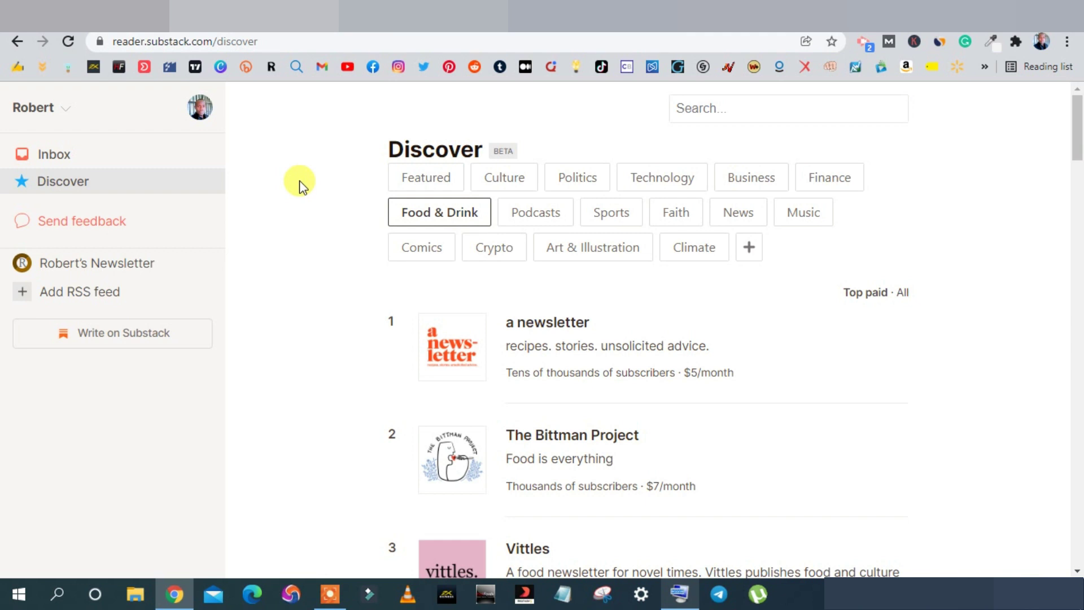
- Open the form for creating a publication from Substack's Discover page, and look back up through the smoothie article for its topic
{"action": "left_click", "coordinate": [118, 341]}
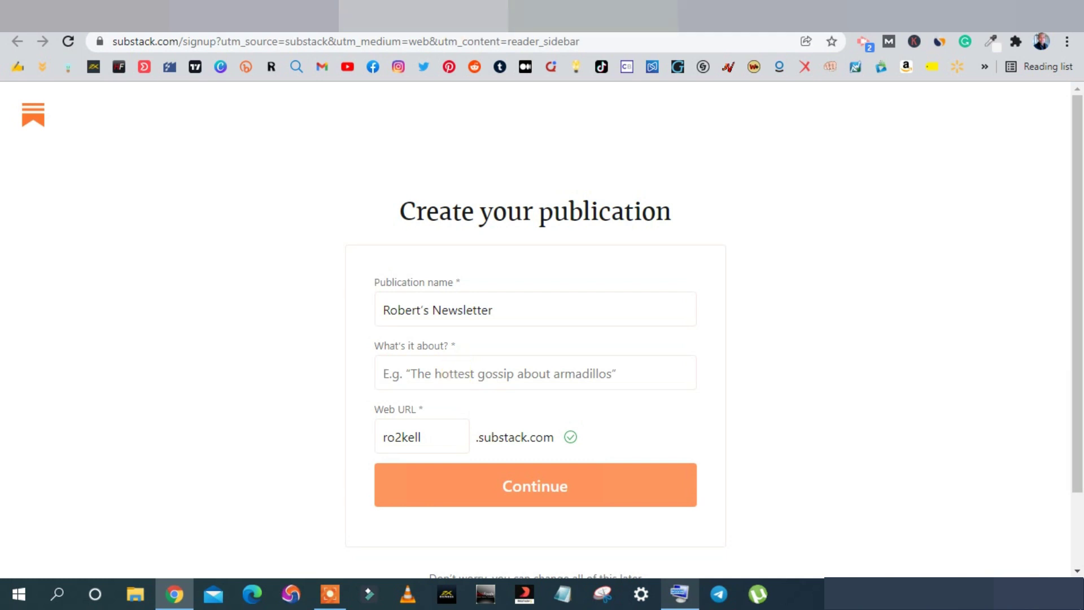
{"action": "left_click", "coordinate": [762, 16]}
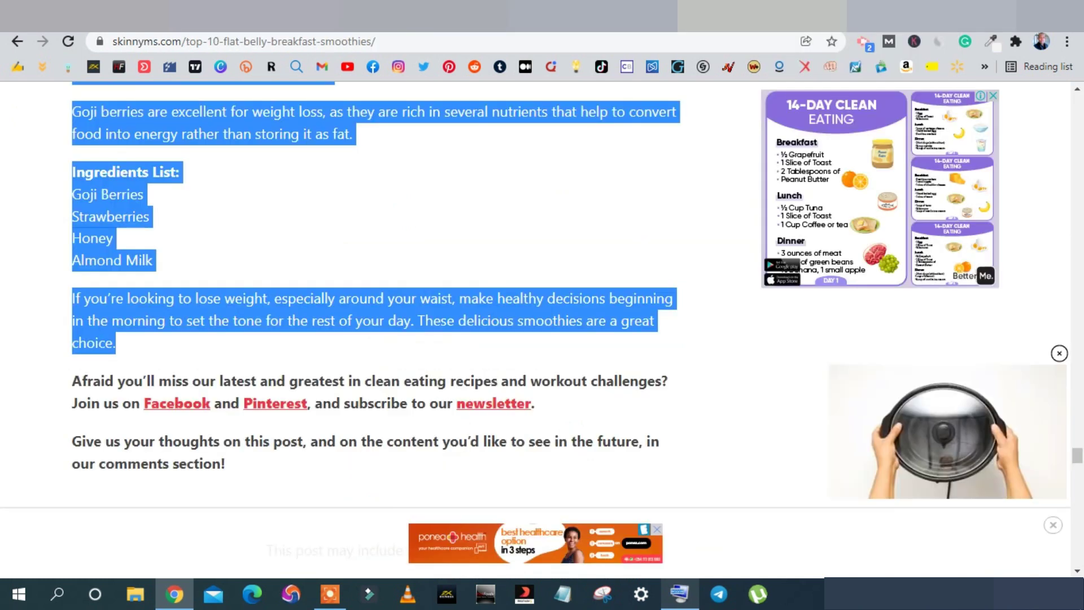
{"action": "scroll", "coordinate": [5, 351], "scroll_direction": "up", "scroll_amount": 5}
{"action": "scroll", "coordinate": [4, 351], "scroll_direction": "up", "scroll_amount": 20}
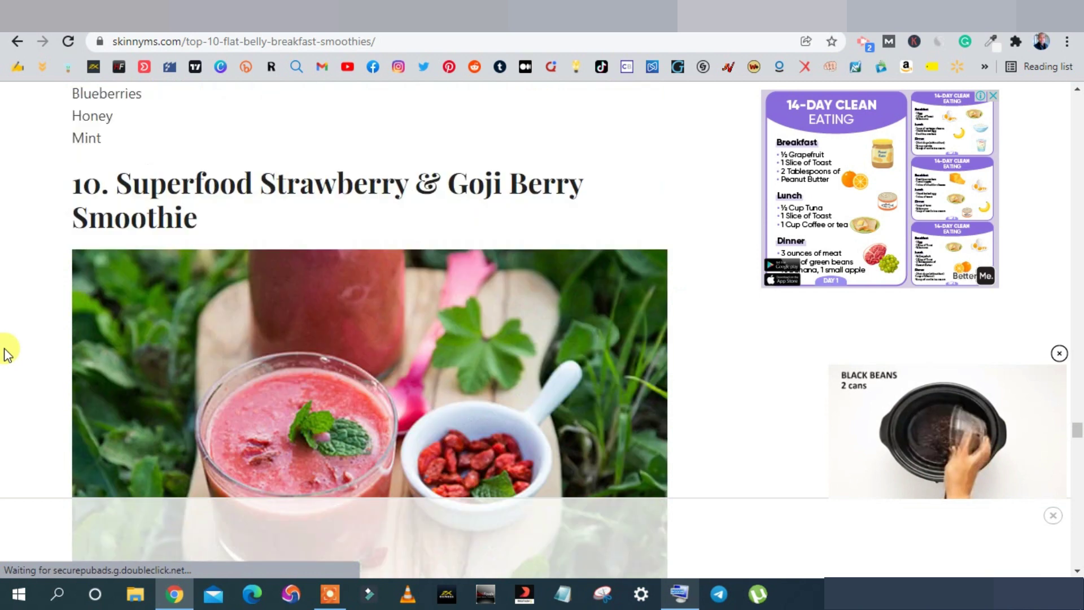
{"action": "scroll", "coordinate": [1077, 152], "scroll_direction": "up", "scroll_amount": 10}
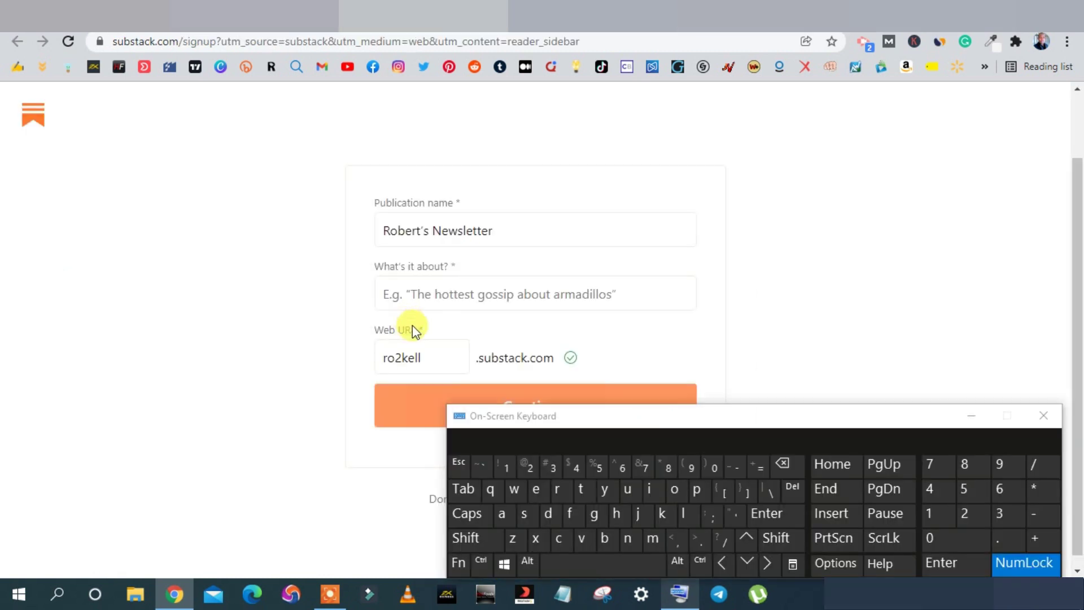
- Describe the publication as "Best 10 Smoothies Breakfast for Flat Belly" and put the on-screen keyboard away
{"action": "left_click", "coordinate": [489, 540]}
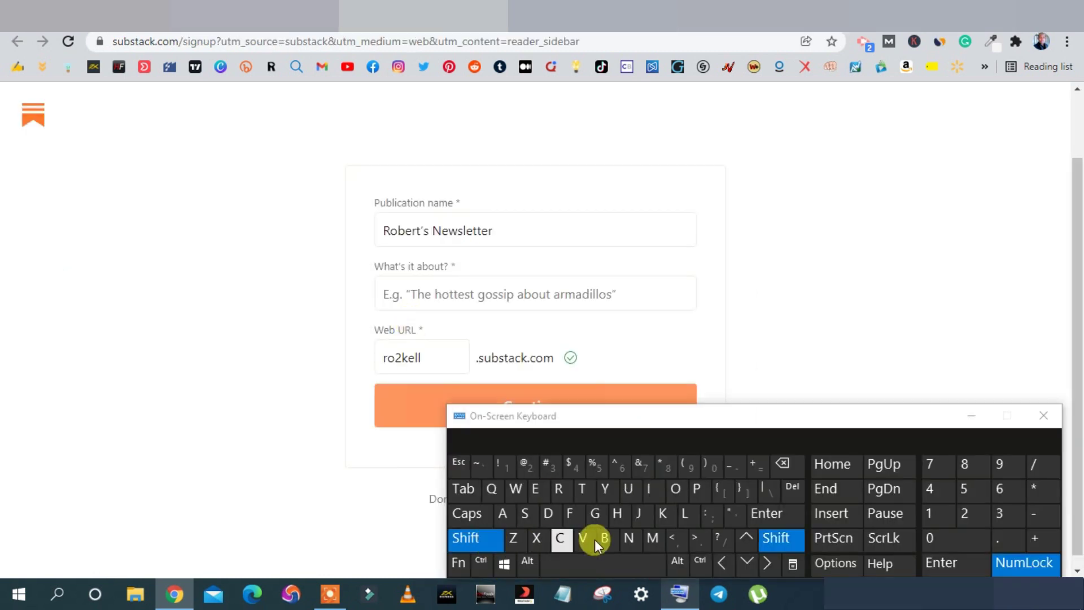
{"action": "type", "text": "Best 10 Smoo"}
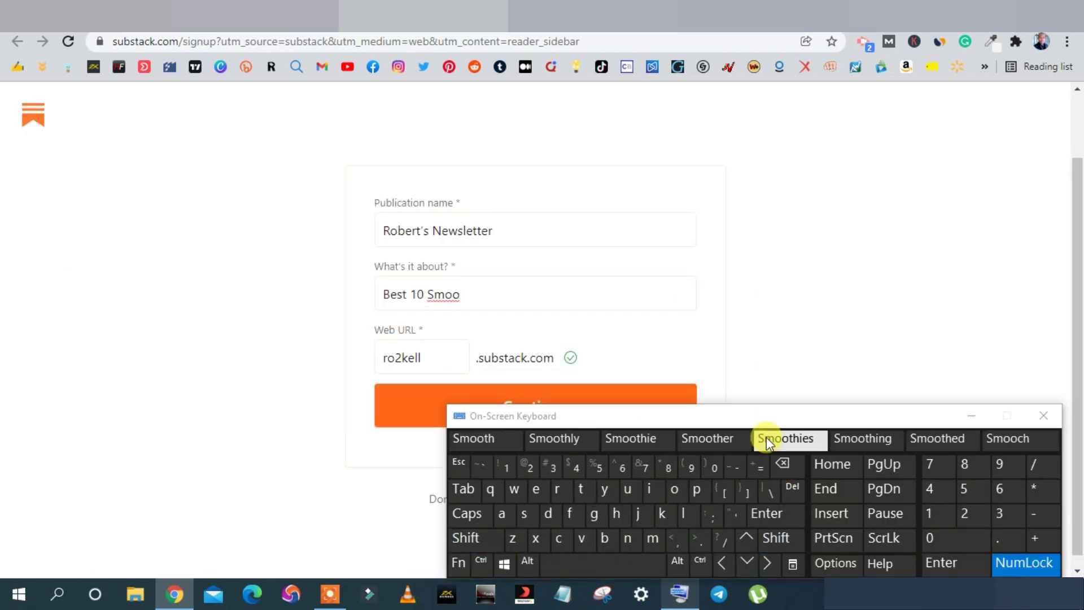
{"action": "type", "text": "thies for Flat Beyy"}
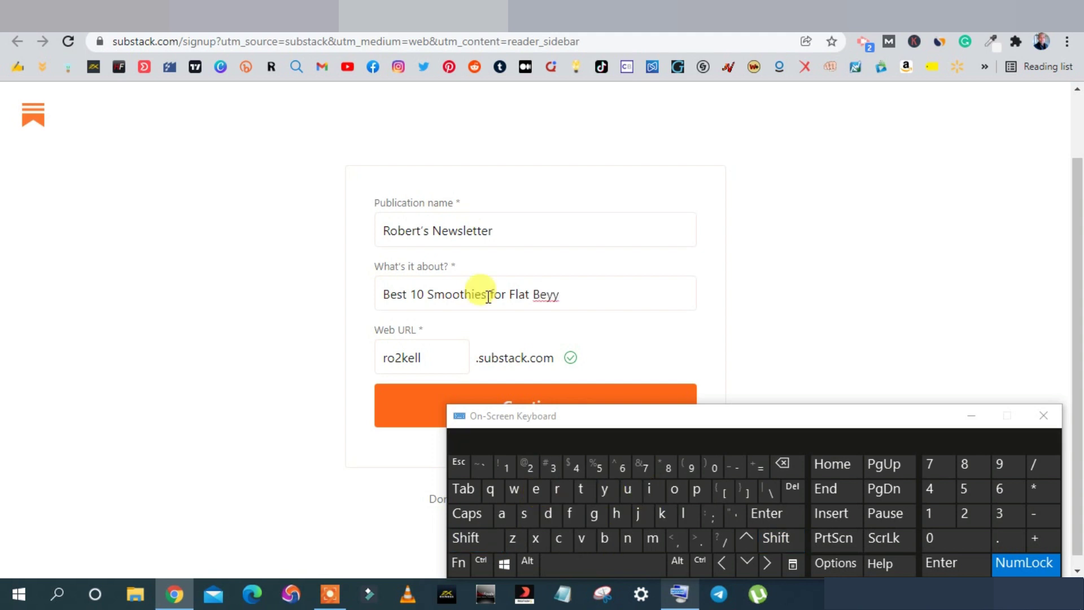
{"action": "left_click", "coordinate": [489, 293]}
{"action": "type", "text": "Brea"}
{"action": "left_click", "coordinate": [629, 438]}
{"action": "key", "text": "End"}
{"action": "key", "text": "BackSpace"}
{"action": "key", "text": "BackSpace"}
{"action": "type", "text": "lly"}
{"action": "left_click", "coordinate": [967, 415]}
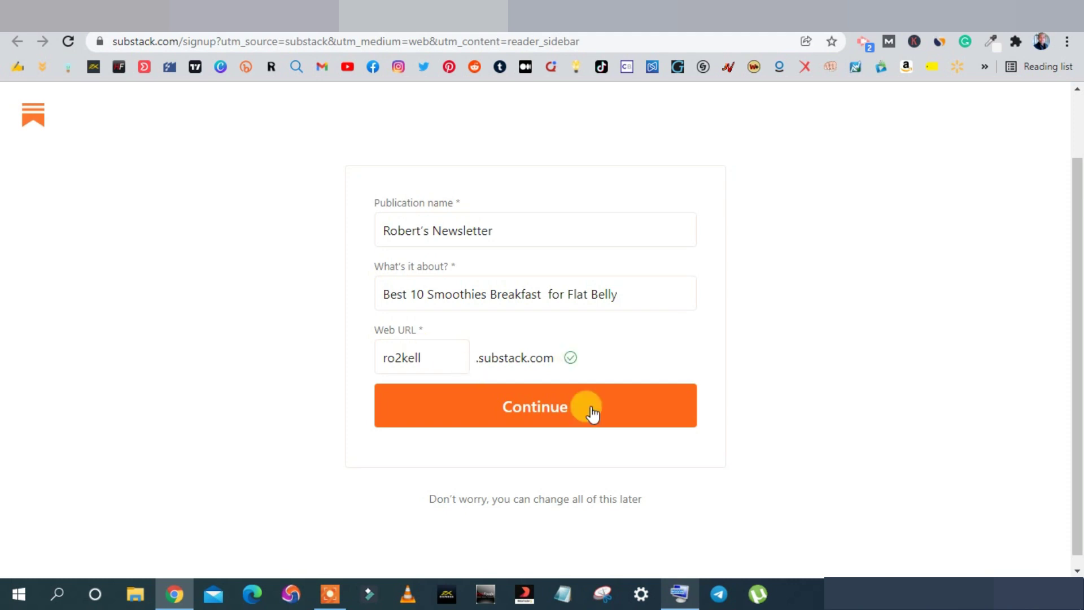
- Submit the publication details and skip adding subscribers to finish the newsletter signup
{"action": "left_click", "coordinate": [551, 404]}
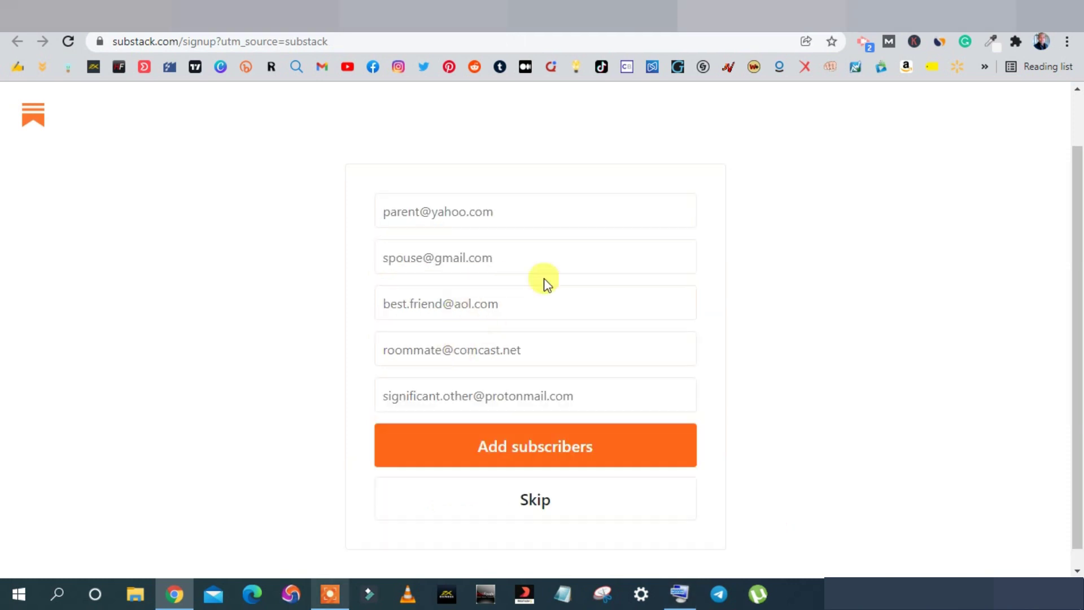
{"action": "left_click", "coordinate": [541, 495]}
{"action": "left_click", "coordinate": [536, 411]}
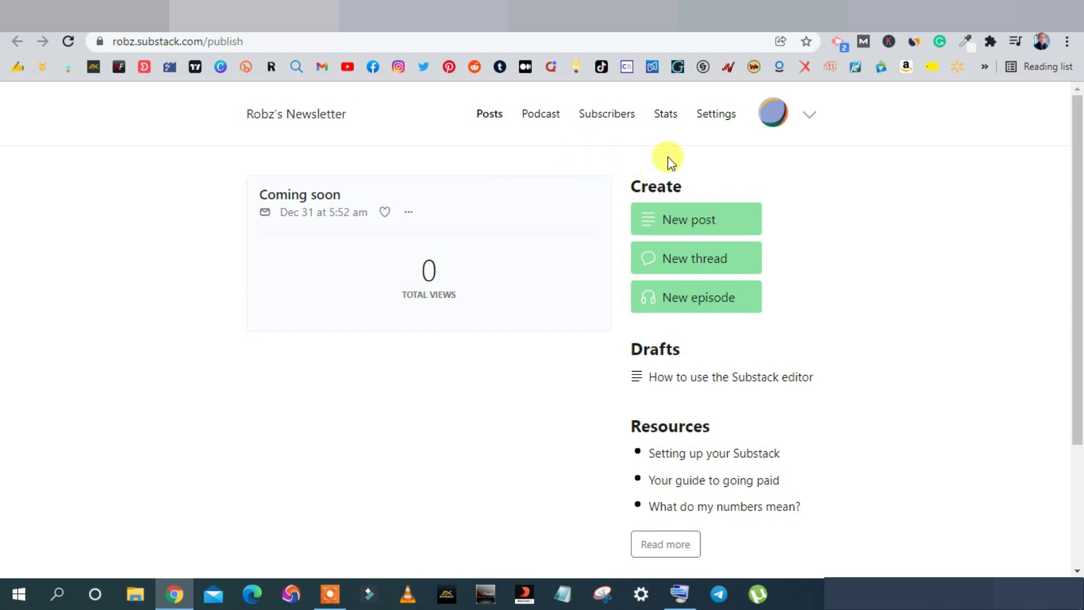
- Open the newsletter's settings and review the basics, from name, description and tags to the welcome email, logo and cover photo
{"action": "left_click", "coordinate": [717, 114]}
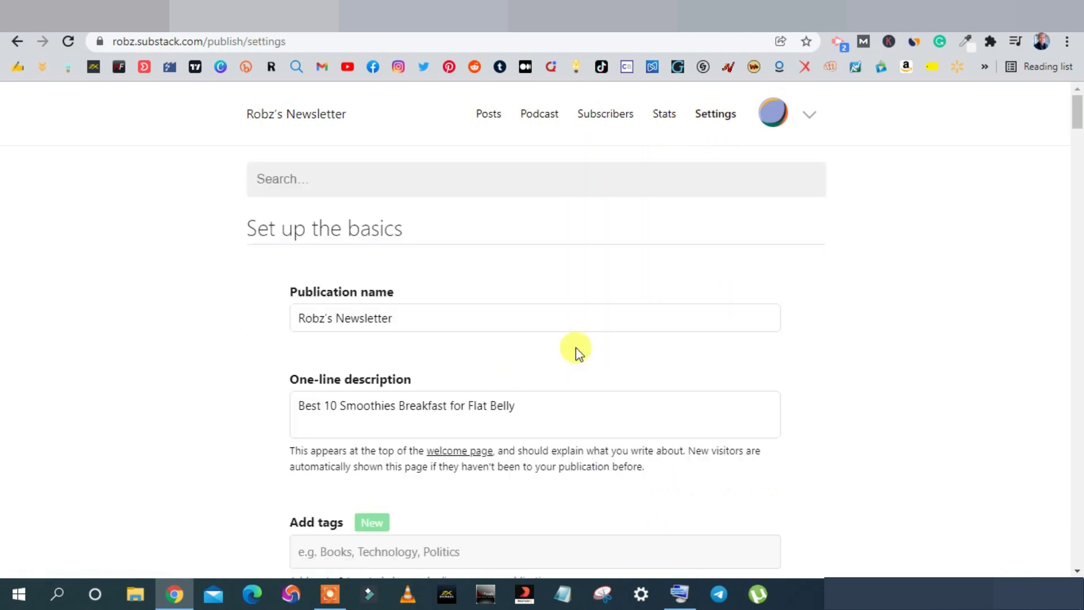
{"action": "scroll", "coordinate": [387, 314], "scroll_direction": "down", "scroll_amount": 1}
{"action": "scroll", "coordinate": [409, 289], "scroll_direction": "up", "scroll_amount": 1}
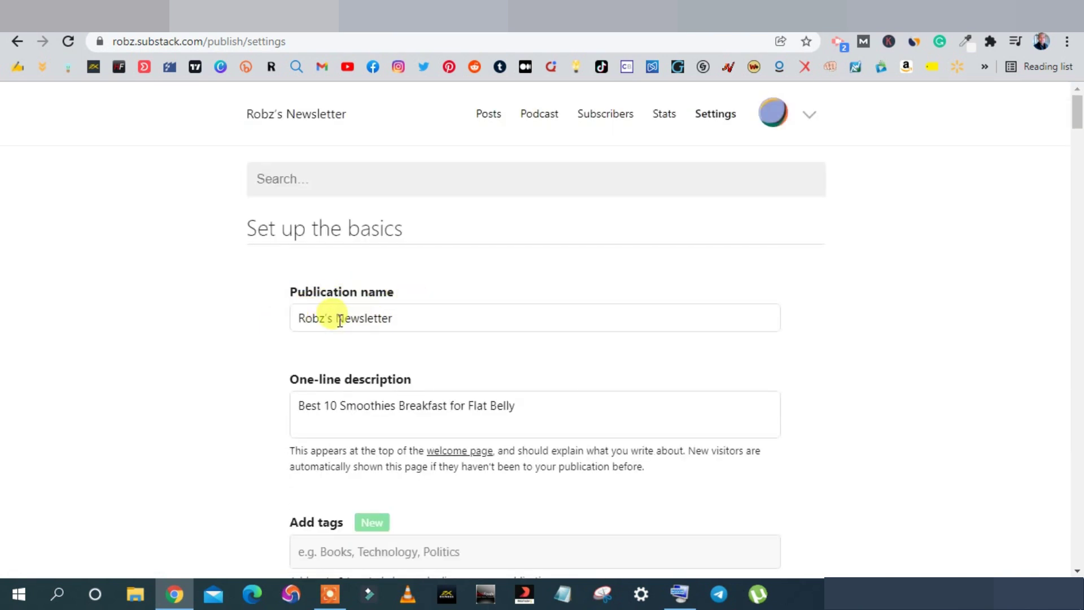
{"action": "scroll", "coordinate": [308, 338], "scroll_direction": "down", "scroll_amount": 1}
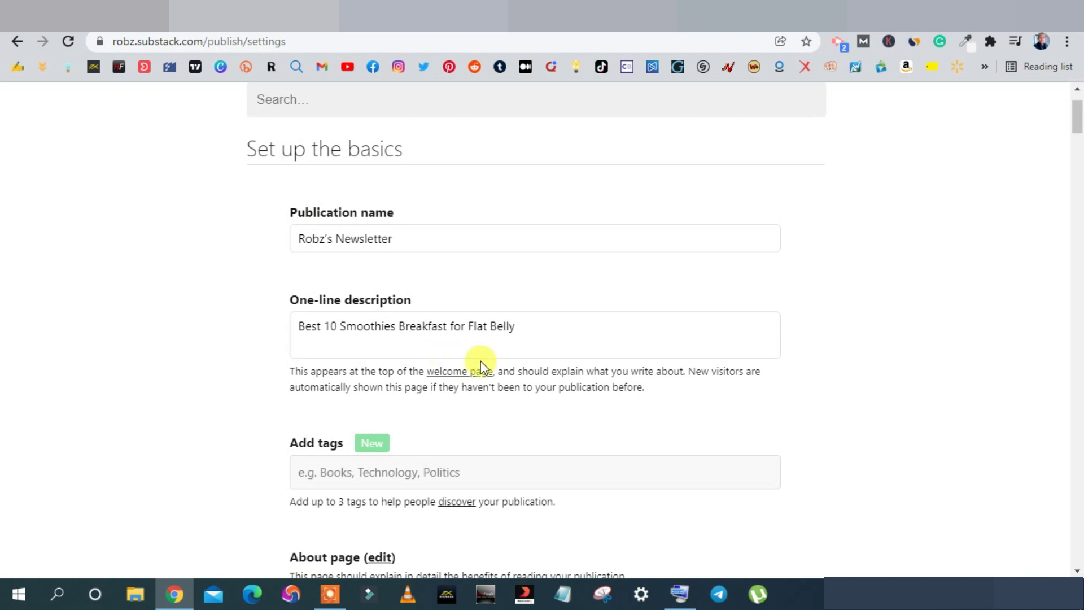
{"action": "scroll", "coordinate": [312, 324], "scroll_direction": "down", "scroll_amount": 1}
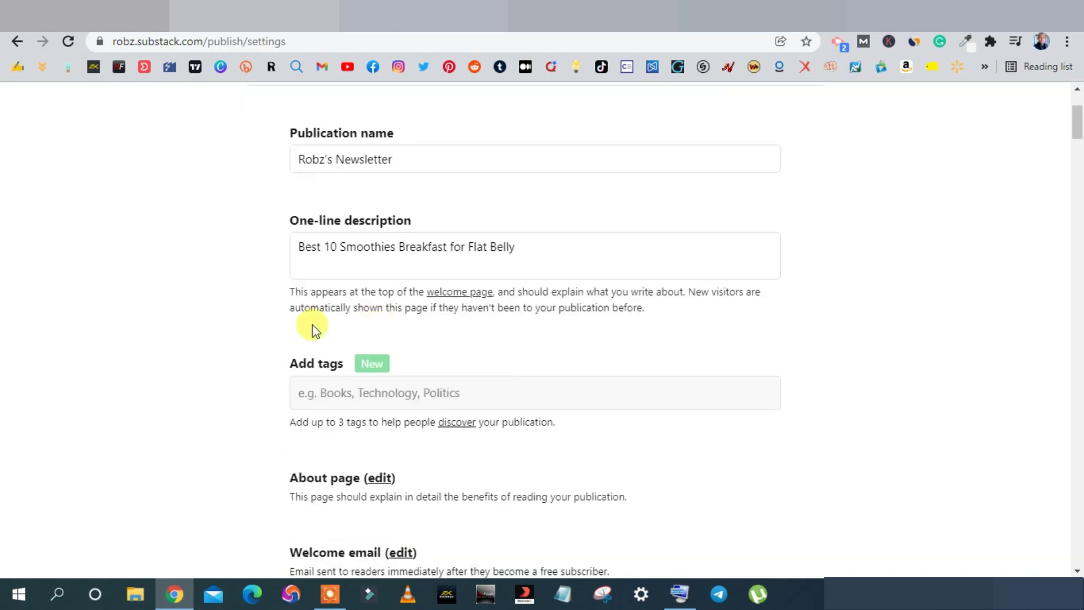
{"action": "scroll", "coordinate": [347, 387], "scroll_direction": "down", "scroll_amount": 1}
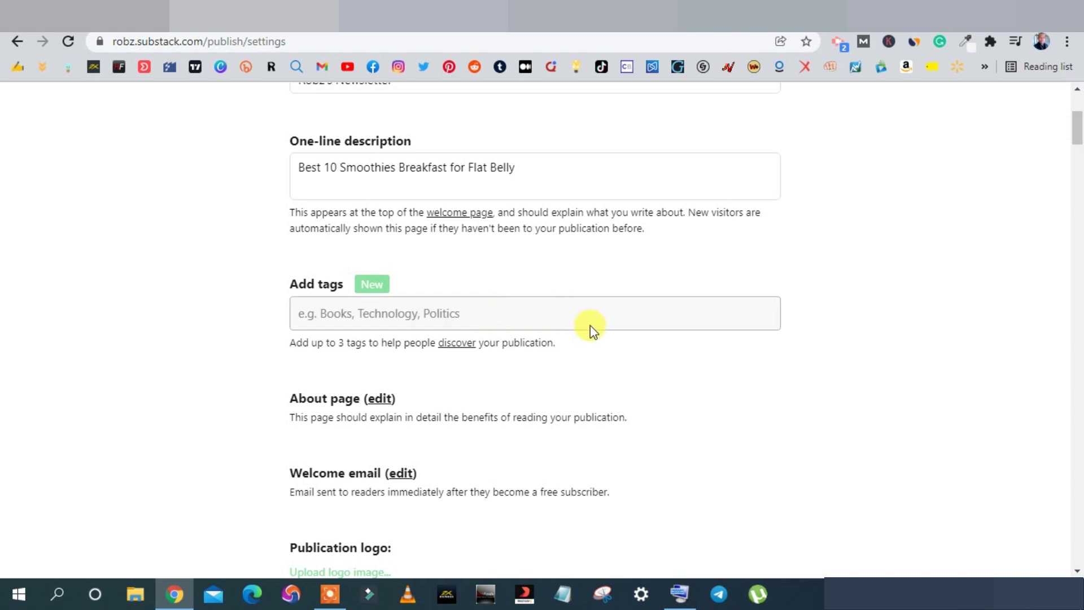
{"action": "scroll", "coordinate": [349, 394], "scroll_direction": "down", "scroll_amount": 1}
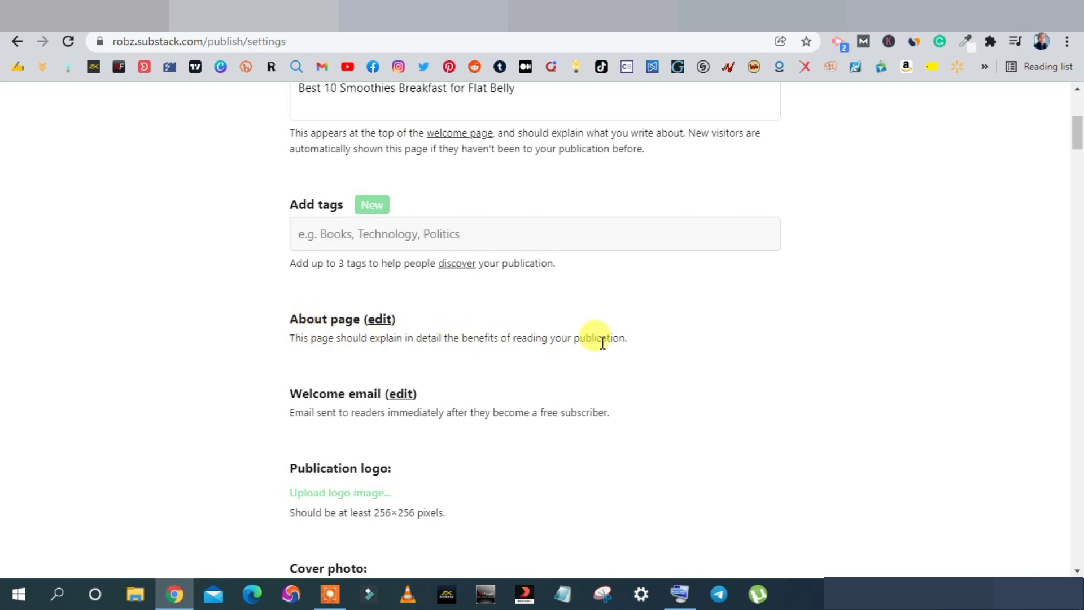
{"action": "scroll", "coordinate": [584, 333], "scroll_direction": "down", "scroll_amount": 2}
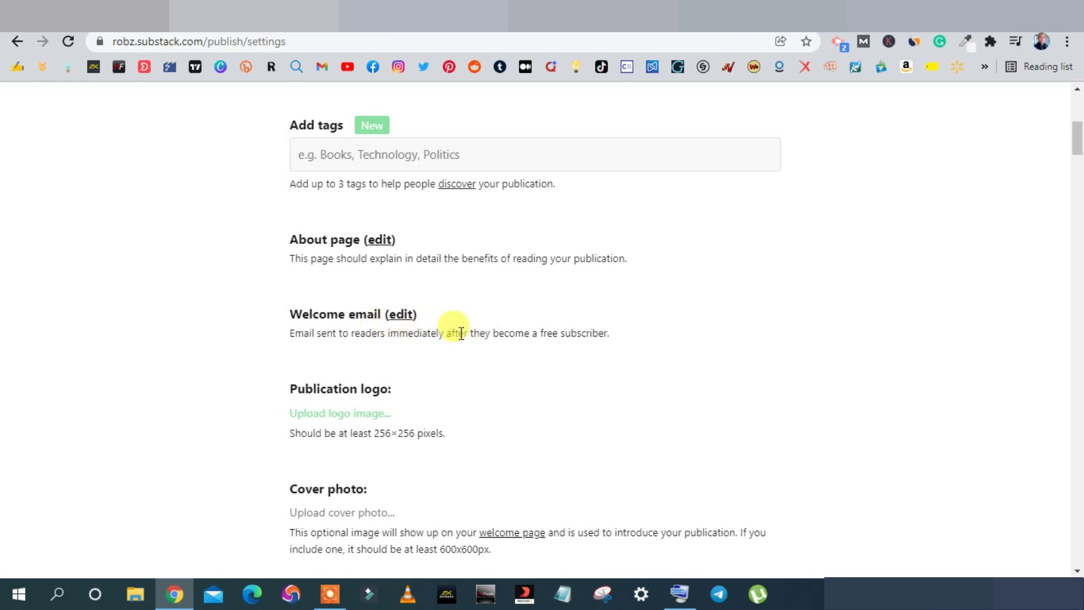
{"action": "scroll", "coordinate": [460, 332], "scroll_direction": "down", "scroll_amount": 1}
{"action": "scroll", "coordinate": [362, 309], "scroll_direction": "down", "scroll_amount": 1}
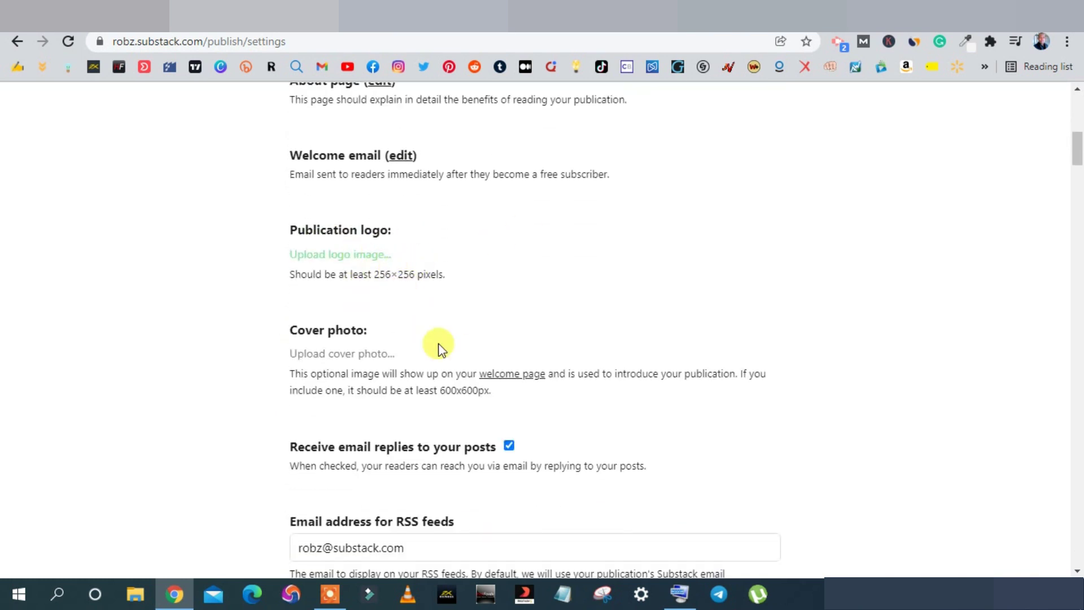
{"action": "scroll", "coordinate": [395, 353], "scroll_direction": "down", "scroll_amount": 1}
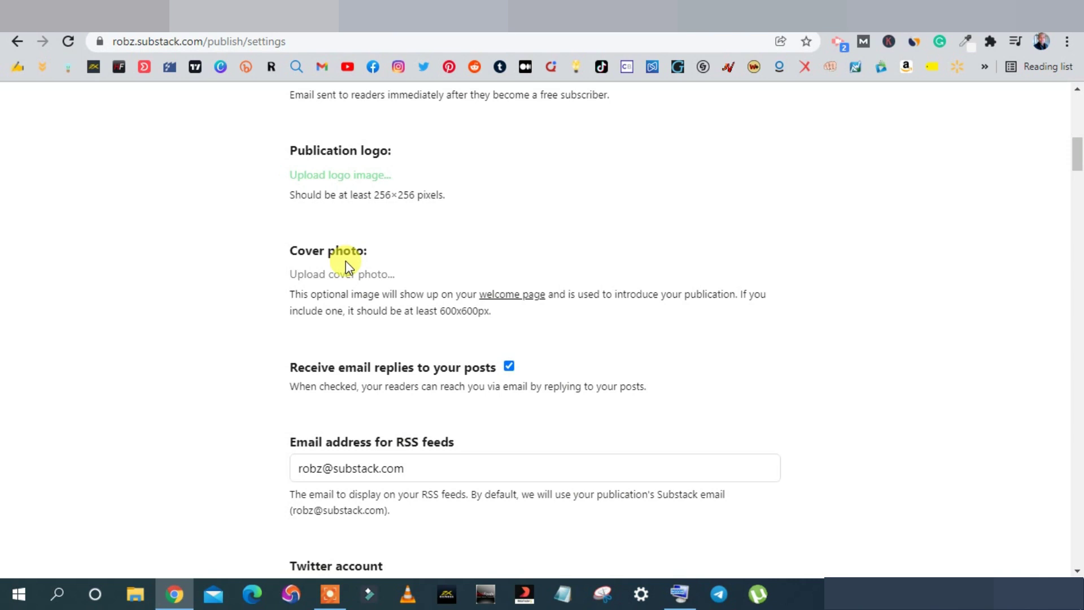
- Review the Twitter account, post import, publication theme and email list import options in the settings
{"action": "scroll", "coordinate": [346, 261], "scroll_direction": "down", "scroll_amount": 7}
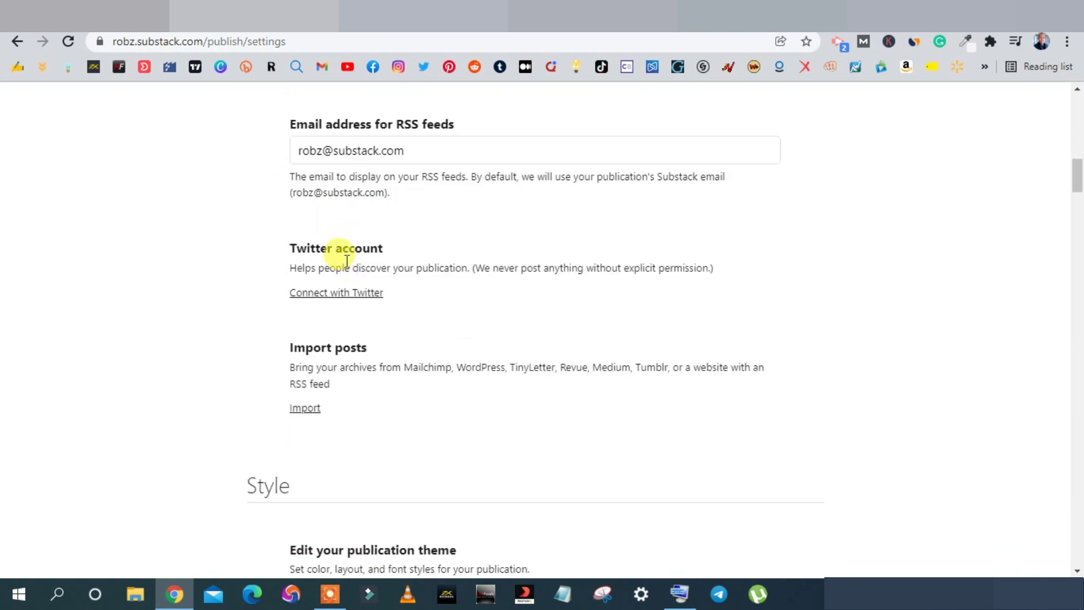
{"action": "scroll", "coordinate": [345, 260], "scroll_direction": "down", "scroll_amount": 1}
{"action": "scroll", "coordinate": [316, 209], "scroll_direction": "down", "scroll_amount": 1}
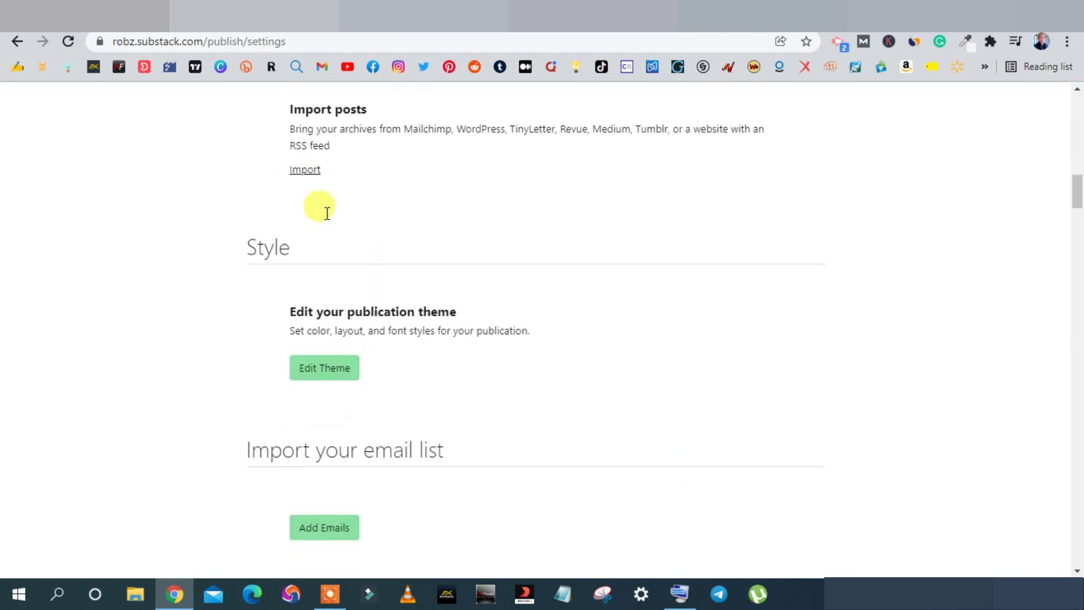
{"action": "scroll", "coordinate": [294, 211], "scroll_direction": "down", "scroll_amount": 1}
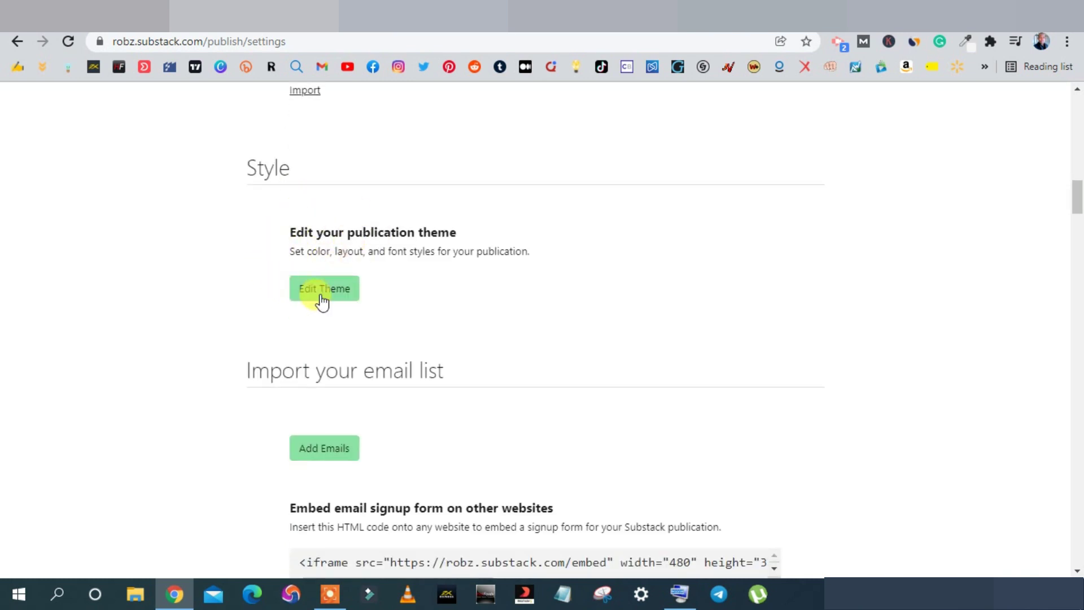
{"action": "scroll", "coordinate": [339, 293], "scroll_direction": "down", "scroll_amount": 1}
{"action": "scroll", "coordinate": [354, 294], "scroll_direction": "up", "scroll_amount": 1}
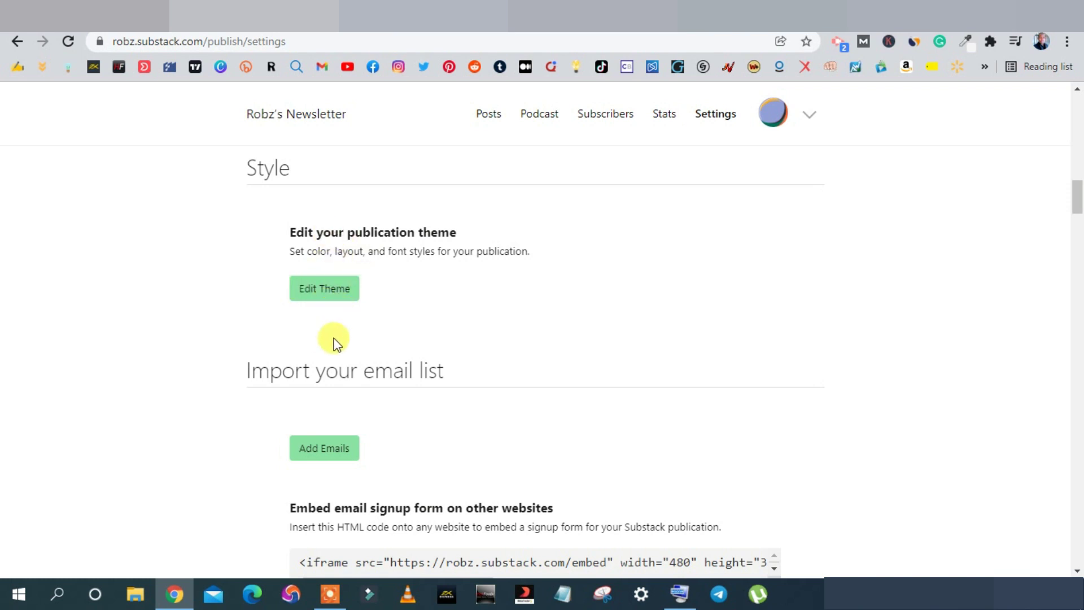
{"action": "scroll", "coordinate": [339, 339], "scroll_direction": "down", "scroll_amount": 1}
{"action": "scroll", "coordinate": [273, 348], "scroll_direction": "down", "scroll_amount": 1}
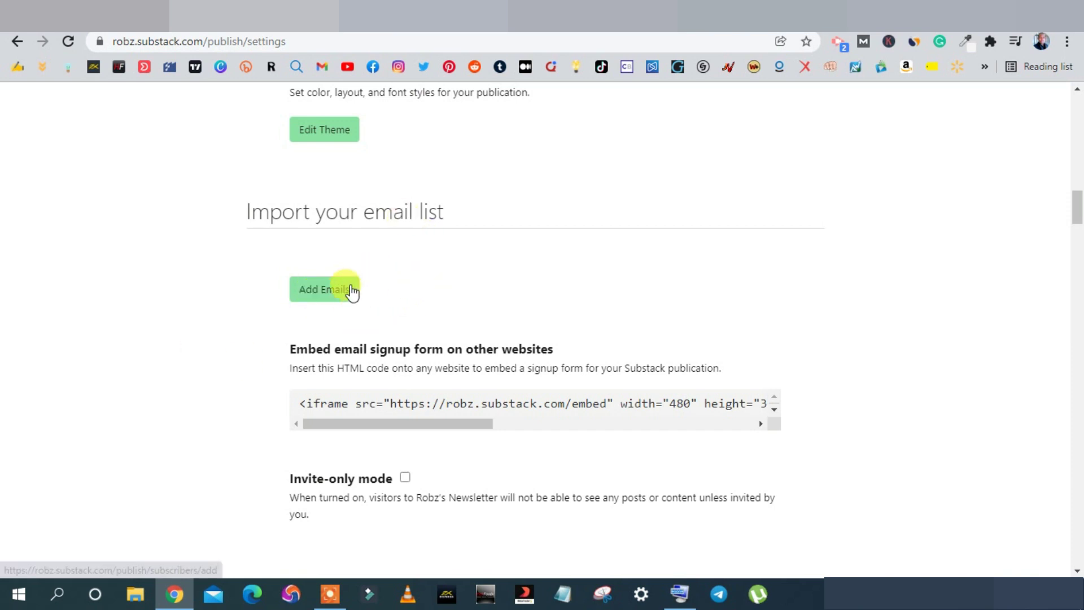
- Look through the signup form embed, invite-only mode, Stripe paid subscriptions and publishing sections, and return to the start of the settings
{"action": "scroll", "coordinate": [316, 288], "scroll_direction": "down", "scroll_amount": 1}
{"action": "scroll", "coordinate": [311, 286], "scroll_direction": "down", "scroll_amount": 3}
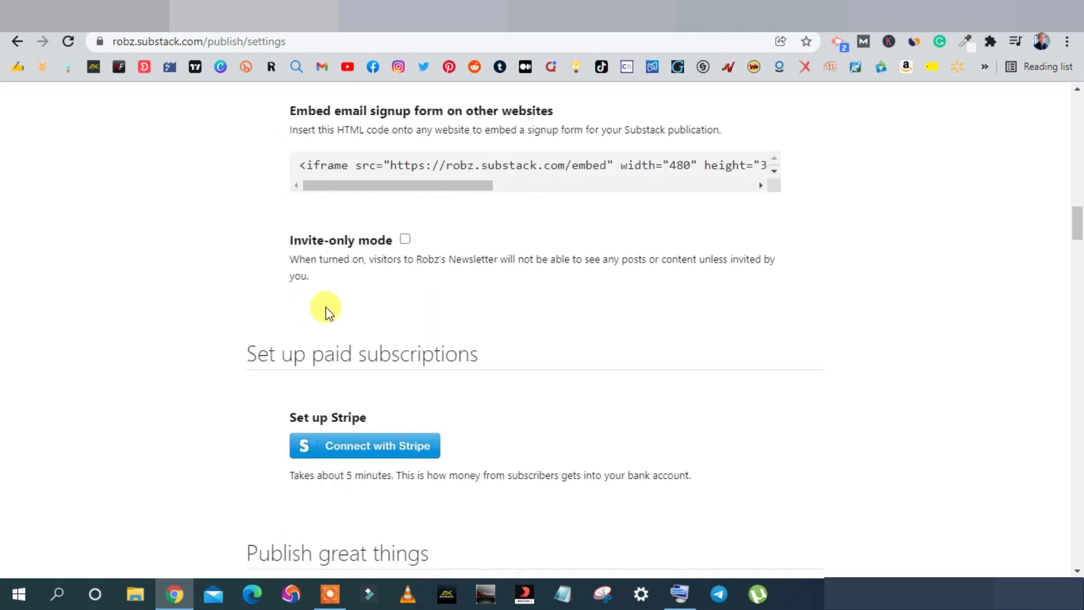
{"action": "scroll", "coordinate": [333, 309], "scroll_direction": "down", "scroll_amount": 1}
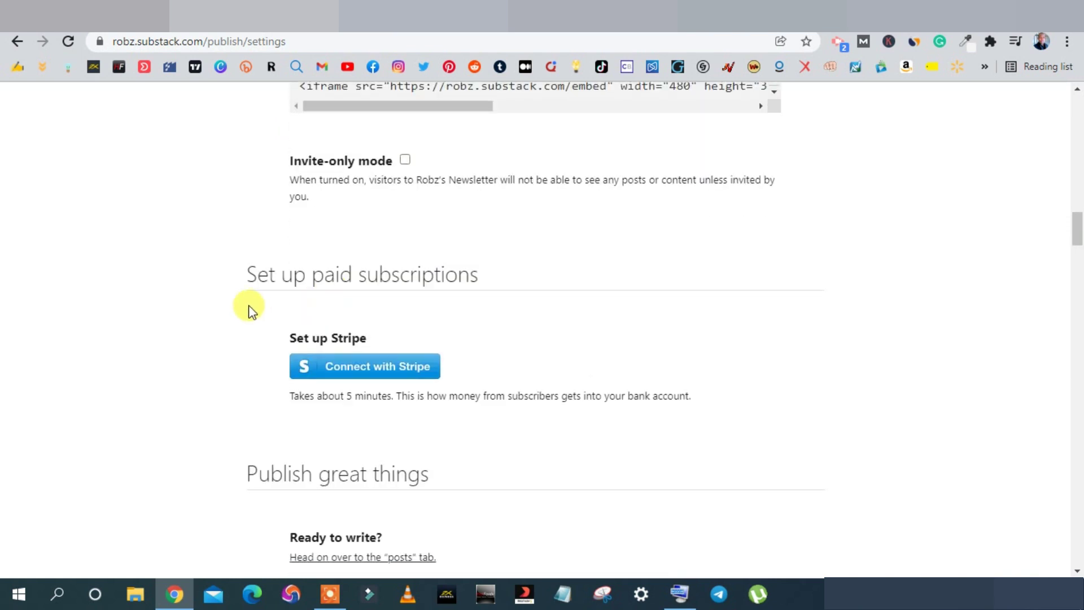
{"action": "scroll", "coordinate": [248, 307], "scroll_direction": "down", "scroll_amount": 1}
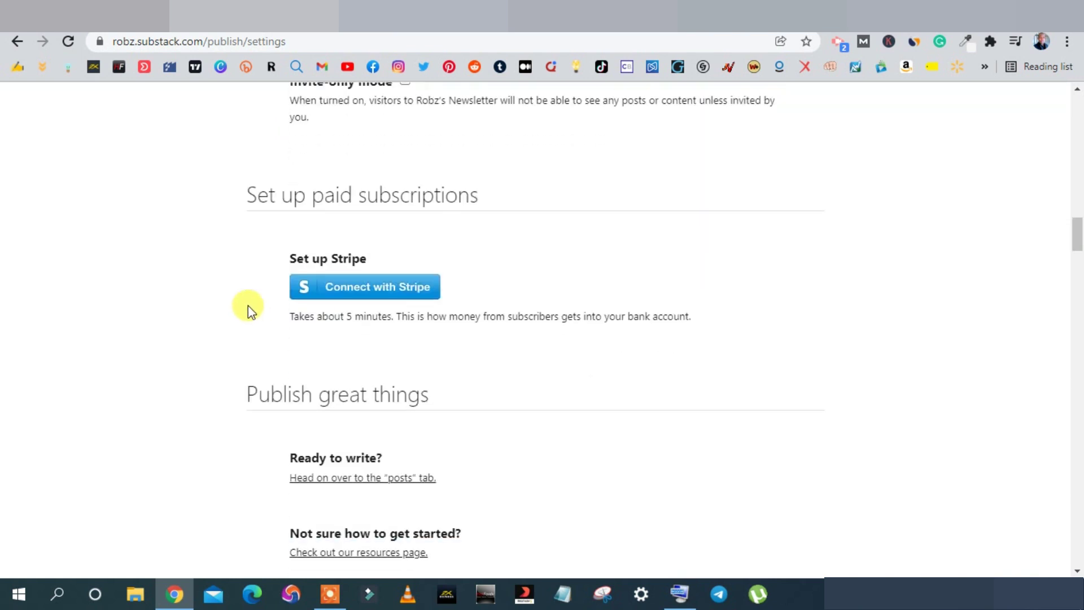
{"action": "scroll", "coordinate": [248, 307], "scroll_direction": "down", "scroll_amount": 1}
{"action": "scroll", "coordinate": [248, 308], "scroll_direction": "down", "scroll_amount": 1}
{"action": "scroll", "coordinate": [261, 295], "scroll_direction": "up", "scroll_amount": 2}
{"action": "scroll", "coordinate": [265, 295], "scroll_direction": "down", "scroll_amount": 3}
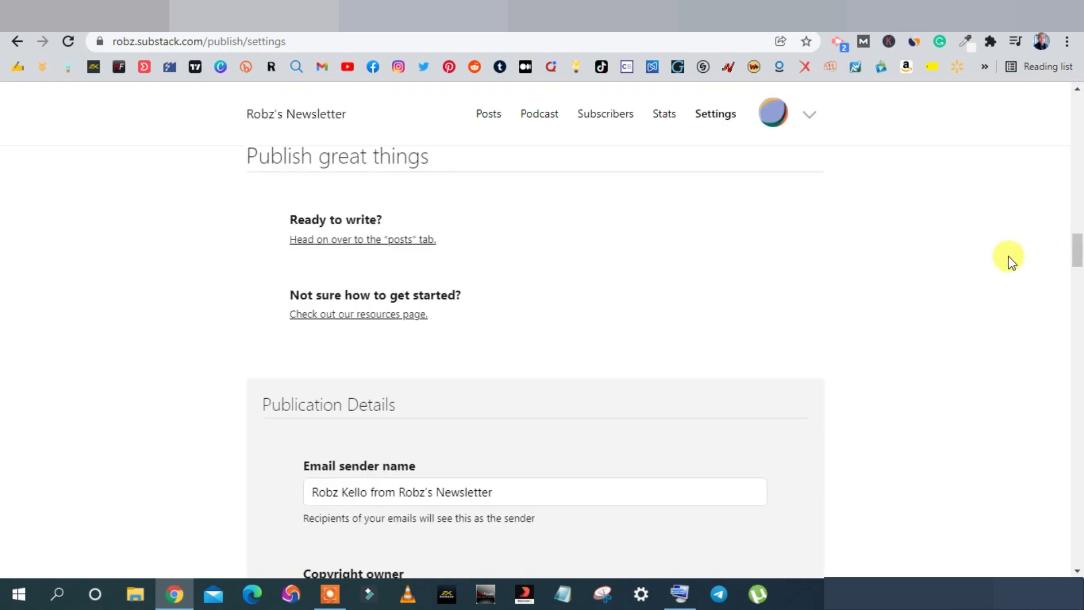
{"action": "scroll", "coordinate": [1009, 260], "scroll_direction": "up", "scroll_amount": 8}
{"action": "left_click_drag", "start_coordinate": [1073, 217], "coordinate": [919, 154]}
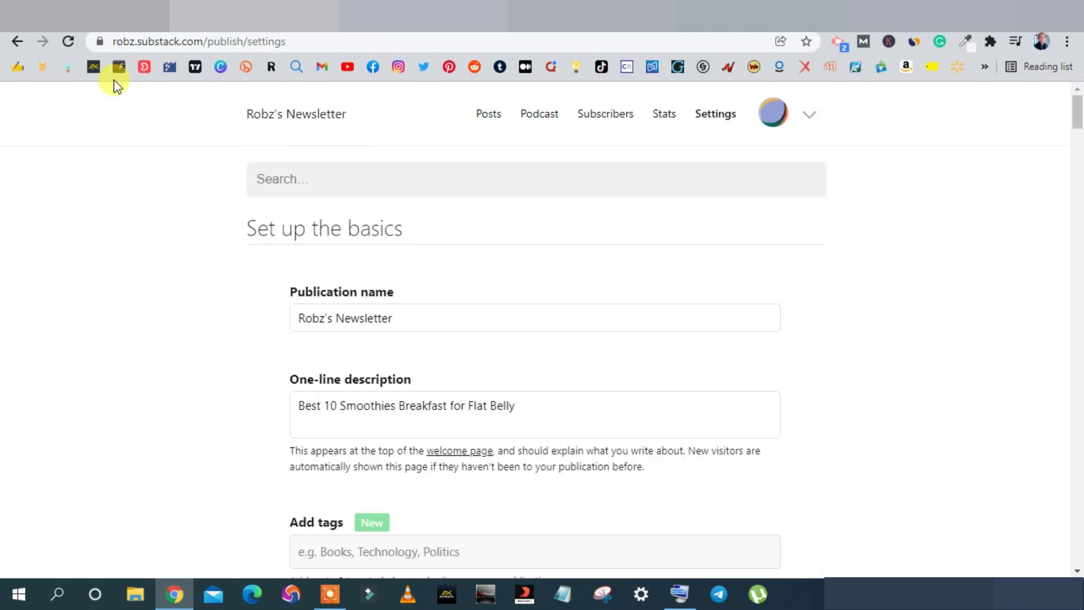
- Start a new post from the newsletter dashboard and paste "Best 10 Smoothies Breakfast for Flat Belly" as its title
{"action": "left_click", "coordinate": [17, 42]}
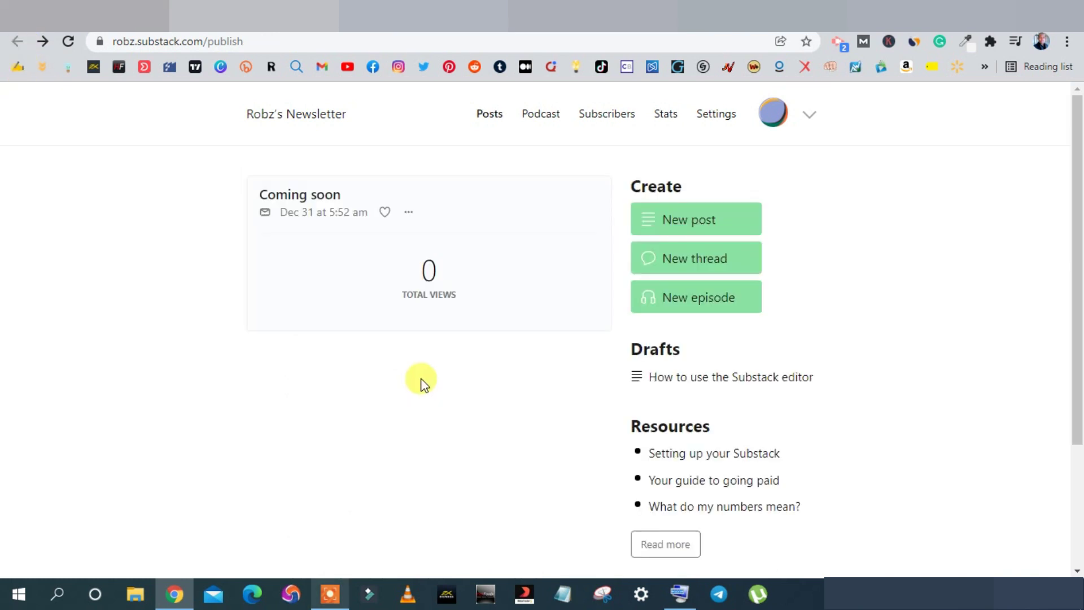
{"action": "left_click", "coordinate": [691, 224]}
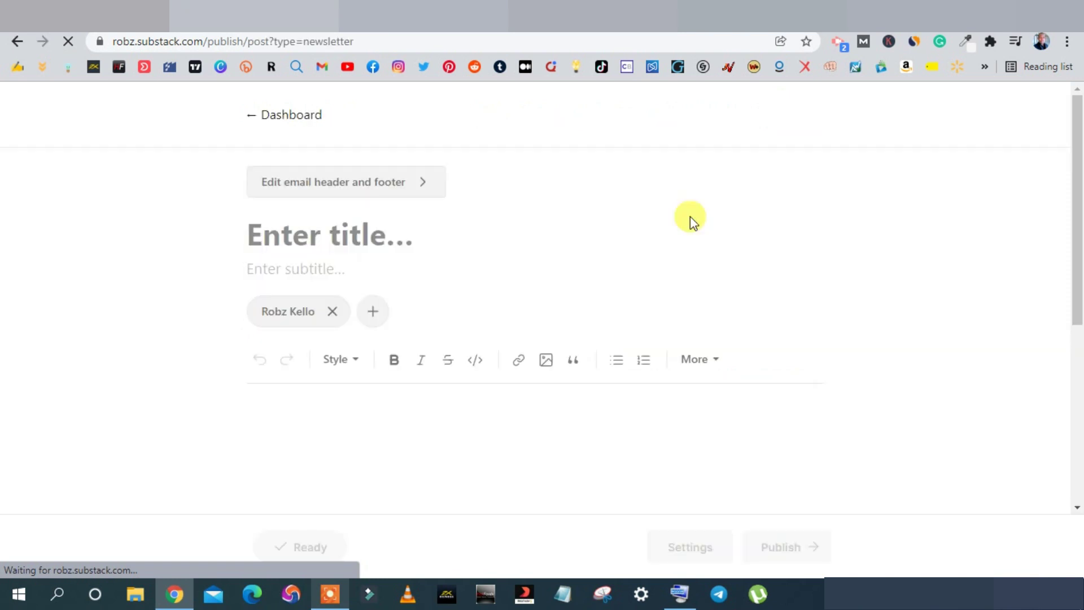
{"action": "left_click", "coordinate": [395, 414]}
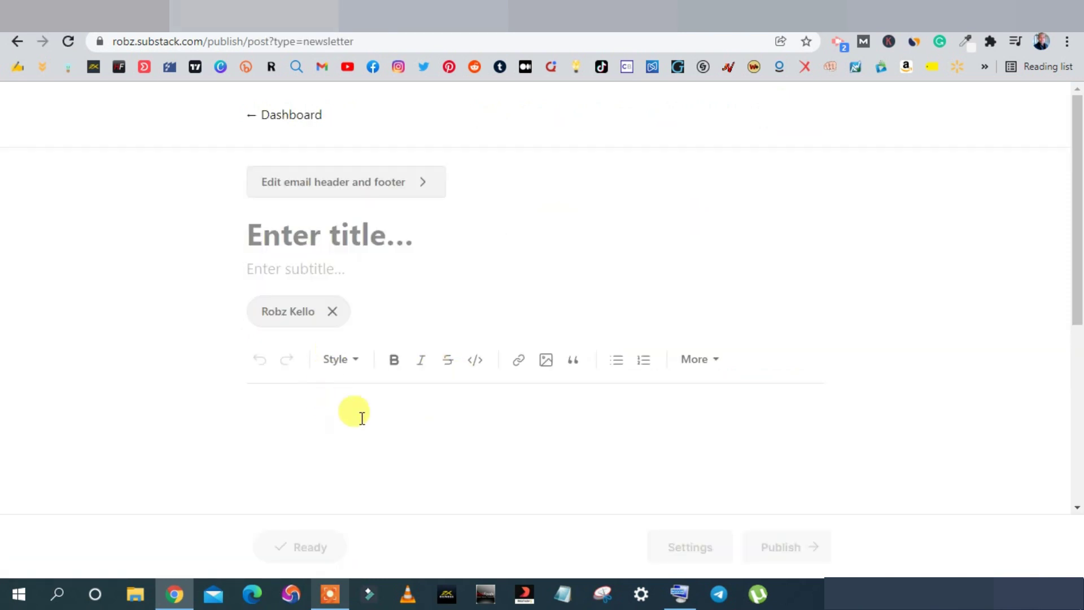
{"action": "right_click", "coordinate": [300, 236]}
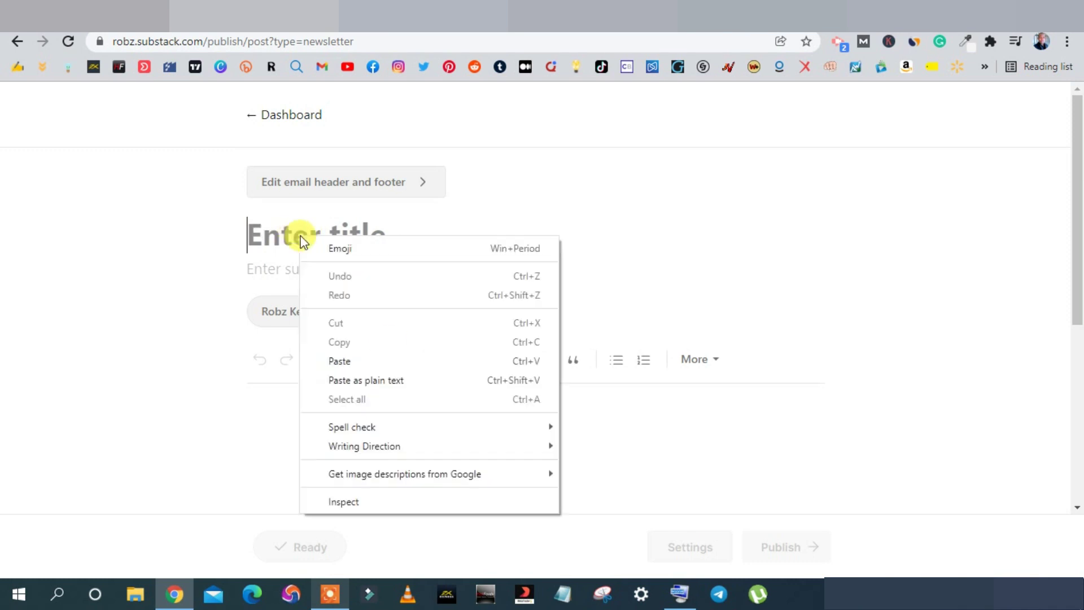
{"action": "left_click", "coordinate": [391, 360]}
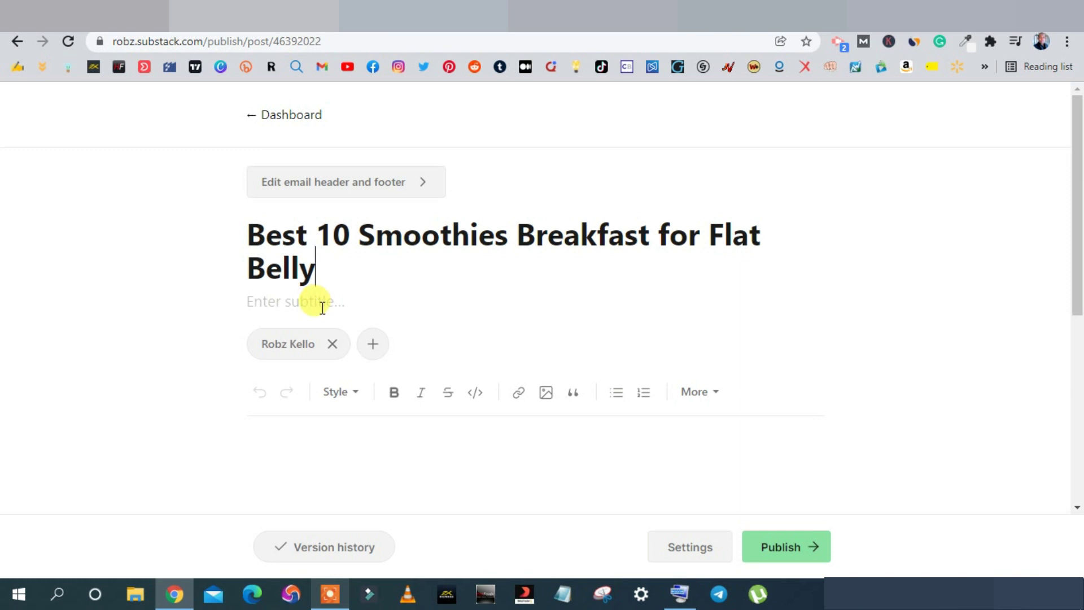
- Place the cursor in the empty post body, then switch to Pexels and search for "smoothies" photos
{"action": "scroll", "coordinate": [319, 311], "scroll_direction": "down", "scroll_amount": 3}
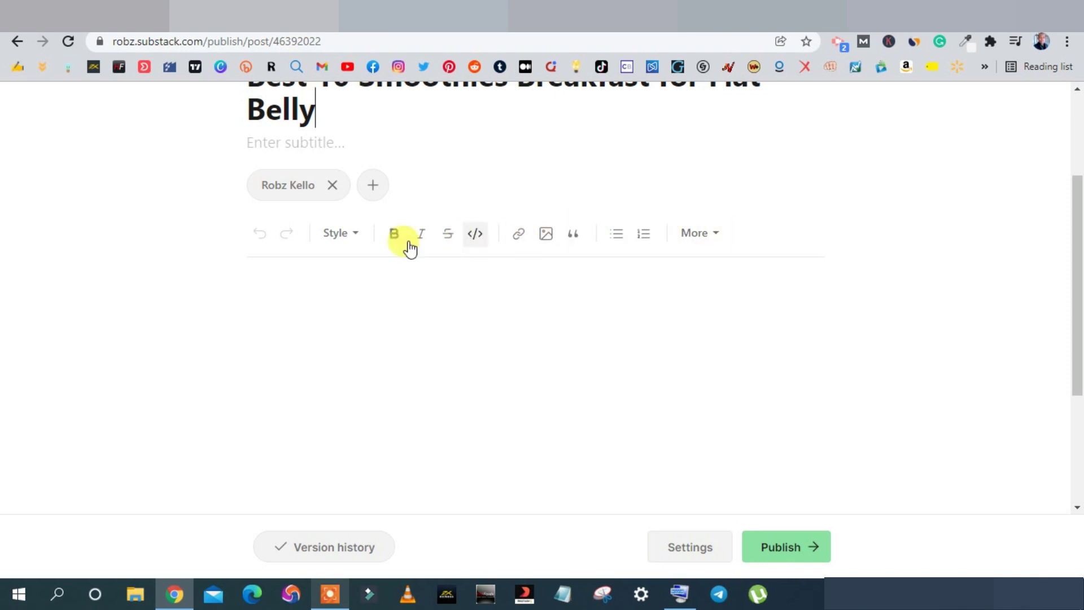
{"action": "left_click", "coordinate": [310, 287]}
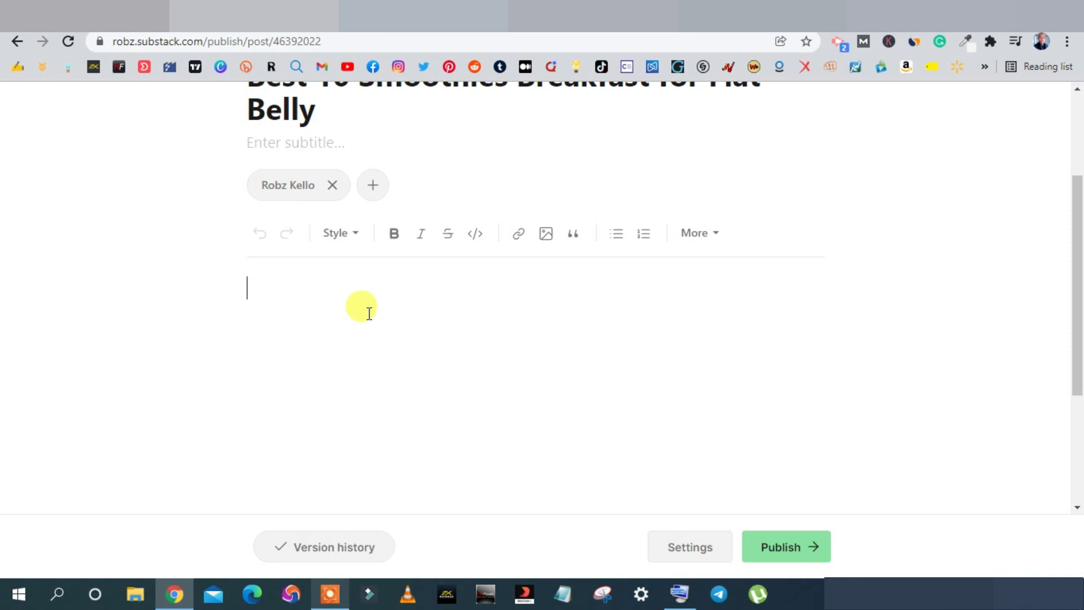
{"action": "key", "text": "ctrl+Tab"}
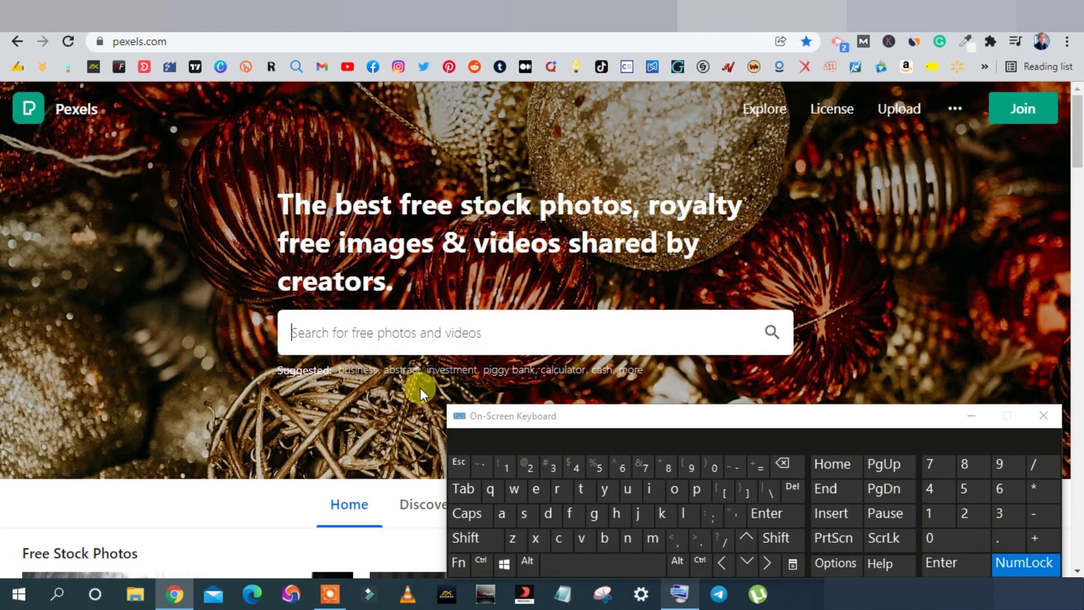
{"action": "left_click", "coordinate": [401, 334]}
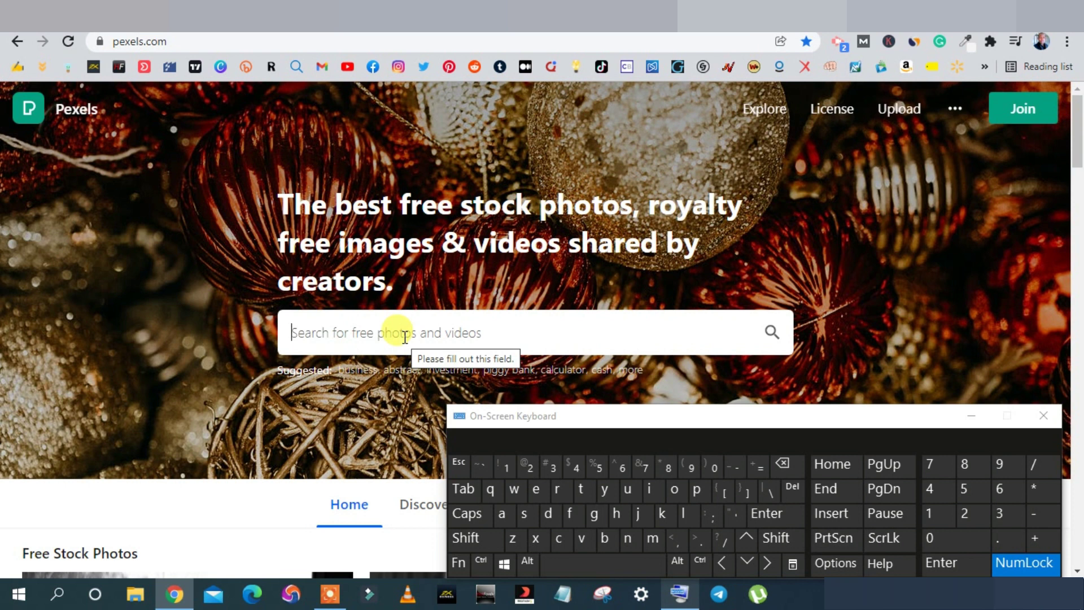
{"action": "left_click", "coordinate": [523, 513]}
{"action": "left_click", "coordinate": [650, 443]}
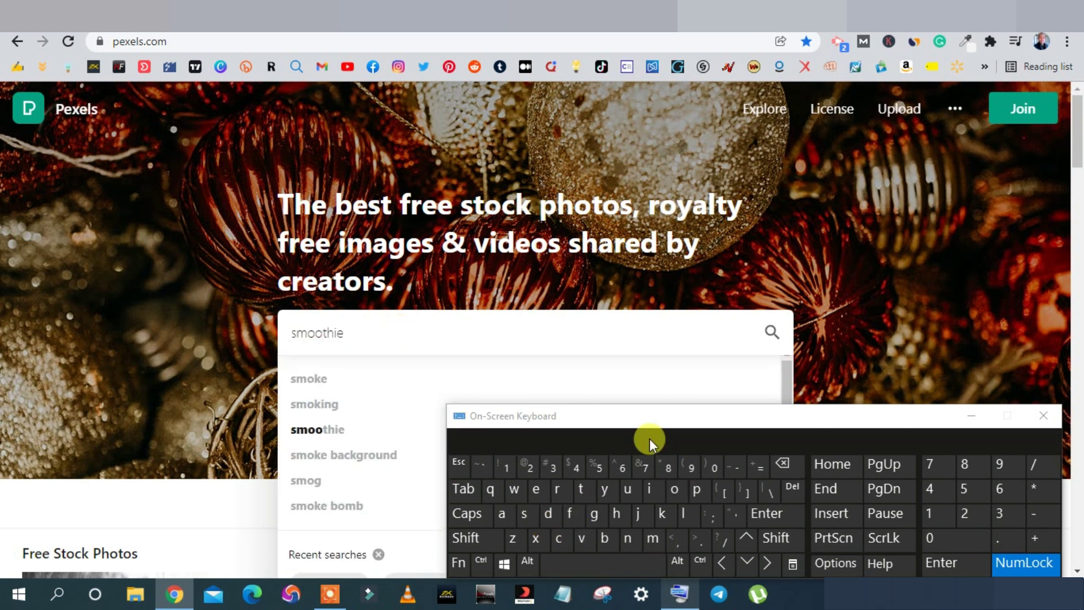
{"action": "left_click", "coordinate": [363, 407]}
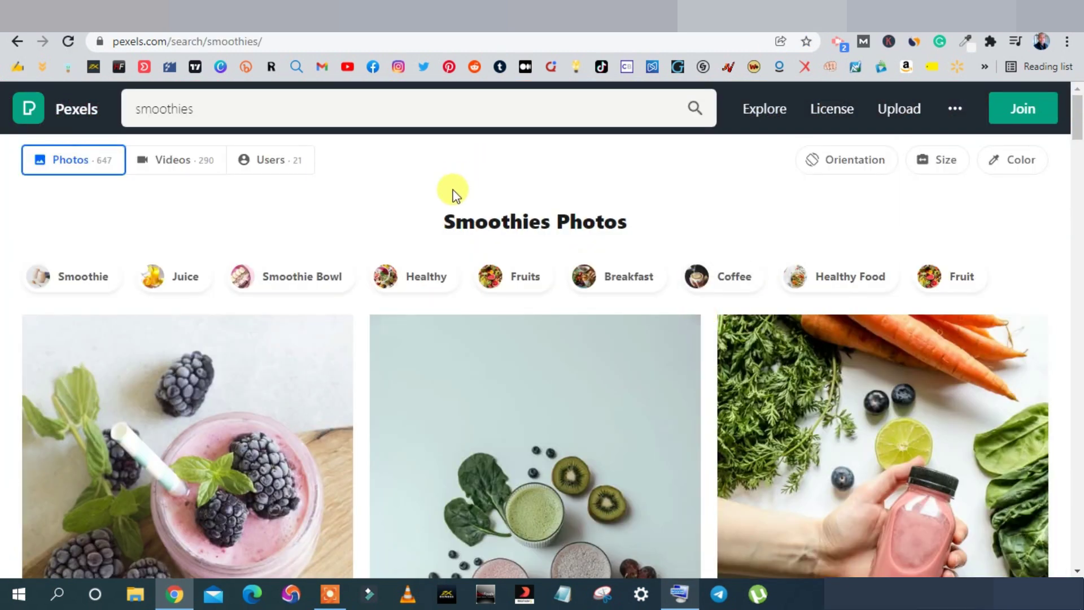
- Filter the smoothies photos to horizontal orientation and download the one with four colourful smoothie jars against a beach backdrop
{"action": "left_click", "coordinate": [846, 167]}
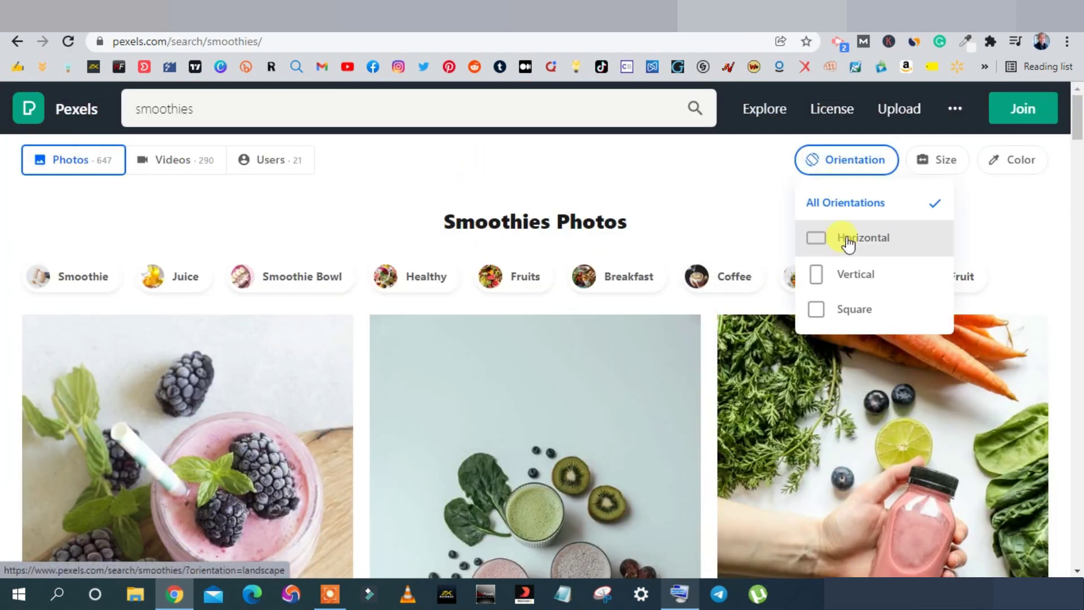
{"action": "left_click", "coordinate": [778, 222]}
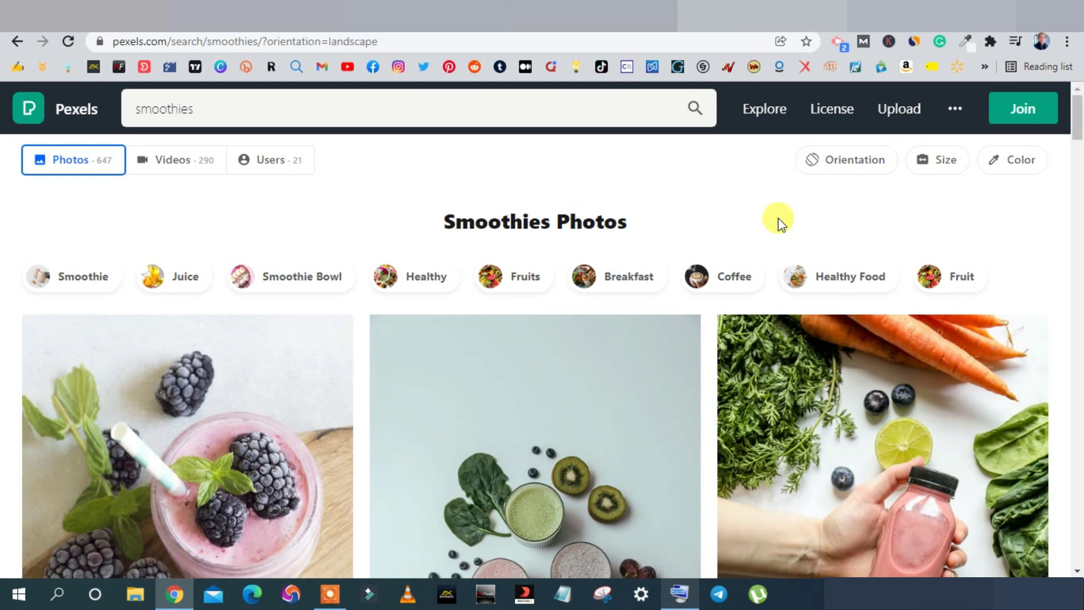
{"action": "scroll", "coordinate": [714, 361], "scroll_direction": "down", "scroll_amount": 3}
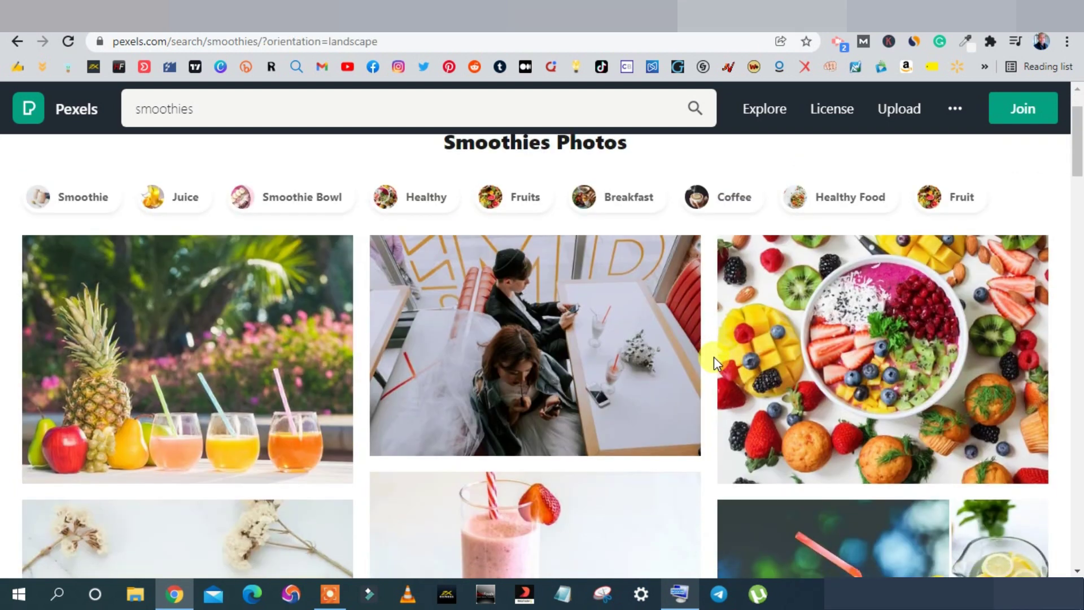
{"action": "scroll", "coordinate": [690, 362], "scroll_direction": "down", "scroll_amount": 3}
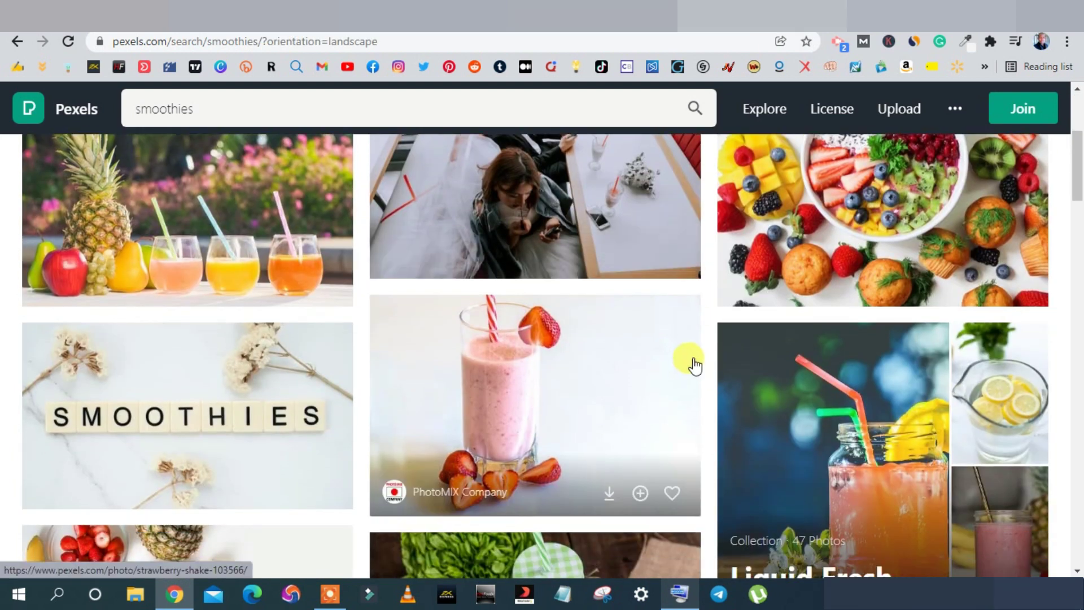
{"action": "scroll", "coordinate": [694, 364], "scroll_direction": "down", "scroll_amount": 4}
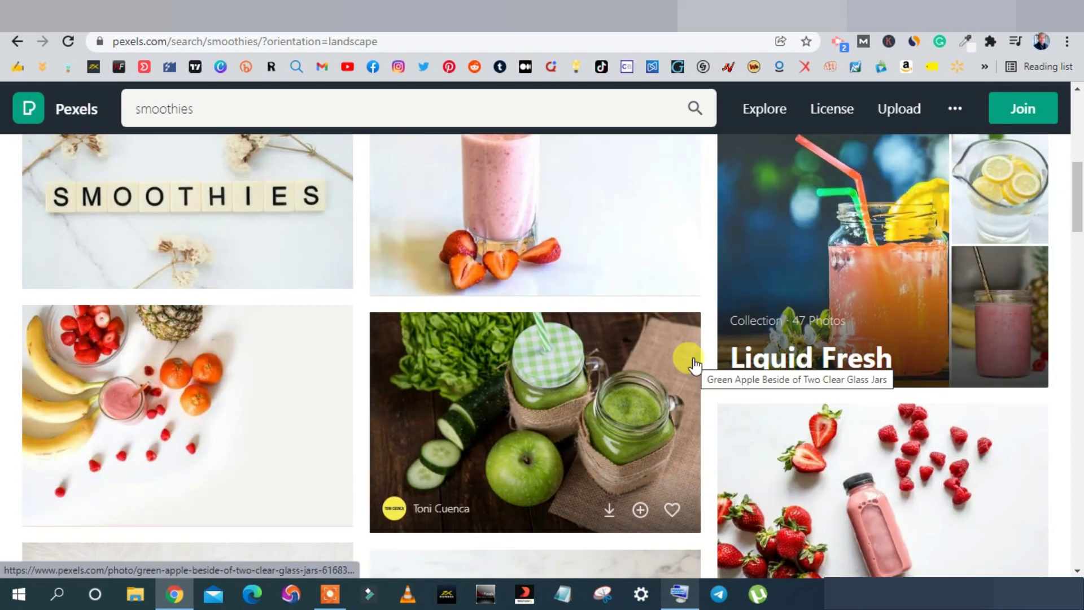
{"action": "scroll", "coordinate": [695, 364], "scroll_direction": "down", "scroll_amount": 7}
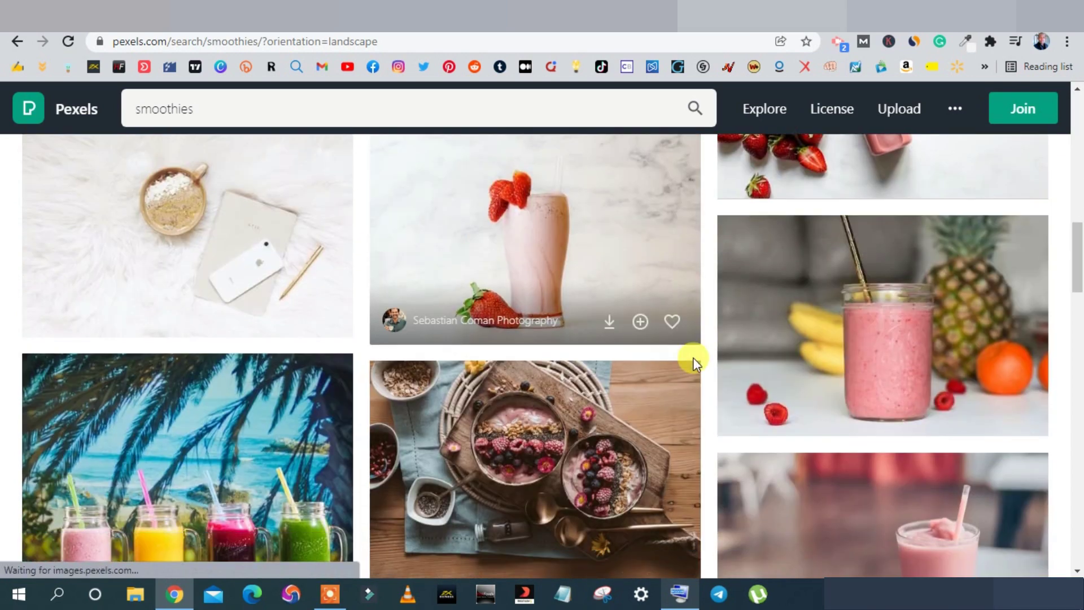
{"action": "scroll", "coordinate": [693, 358], "scroll_direction": "down", "scroll_amount": 2}
{"action": "scroll", "coordinate": [480, 407], "scroll_direction": "up", "scroll_amount": 1}
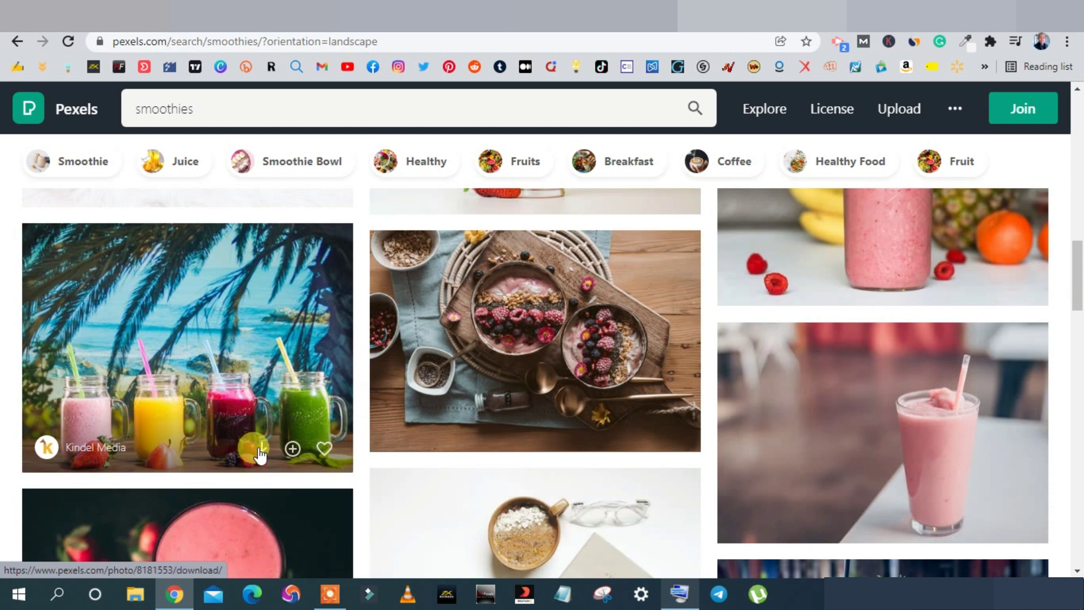
{"action": "left_click", "coordinate": [260, 450]}
{"action": "left_click", "coordinate": [706, 494]}
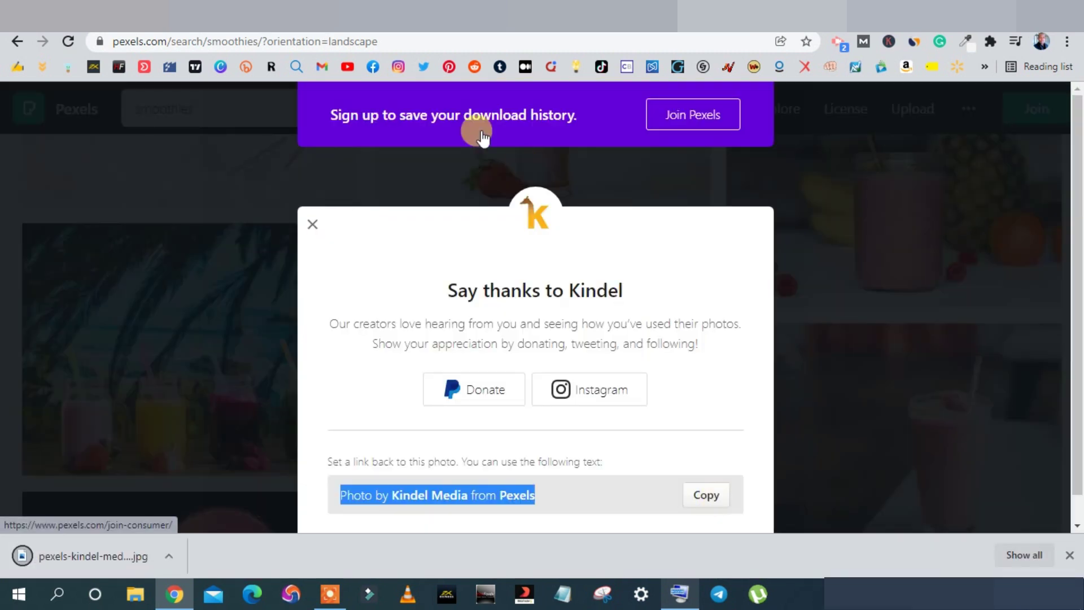
- Return to the Substack post and insert the downloaded image pexels-kindel-media-8181553.jpg into the body
{"action": "key", "text": "ctrl+2"}
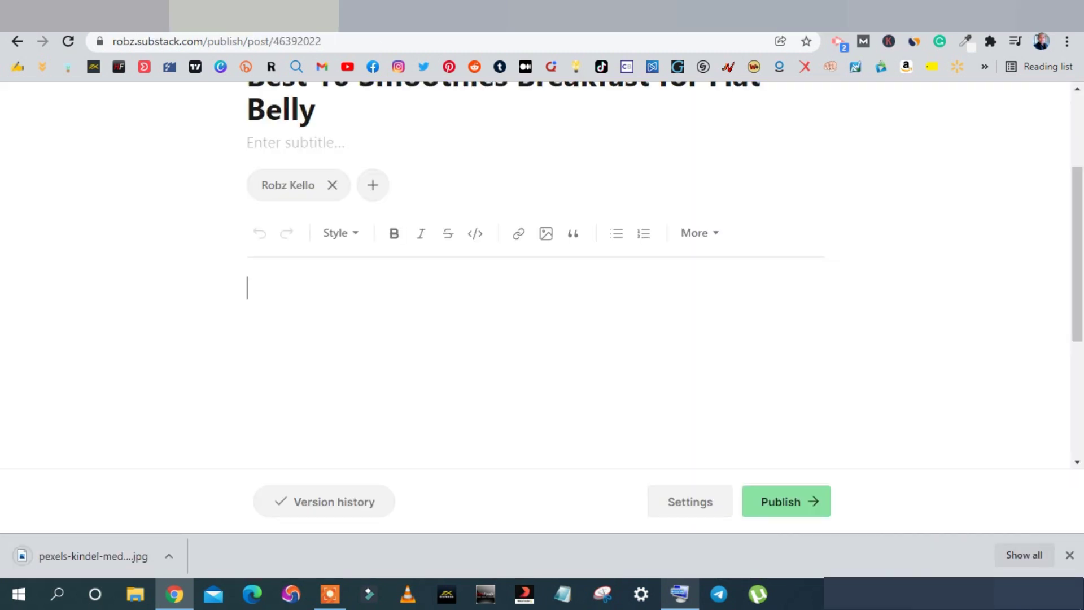
{"action": "left_click", "coordinate": [546, 236]}
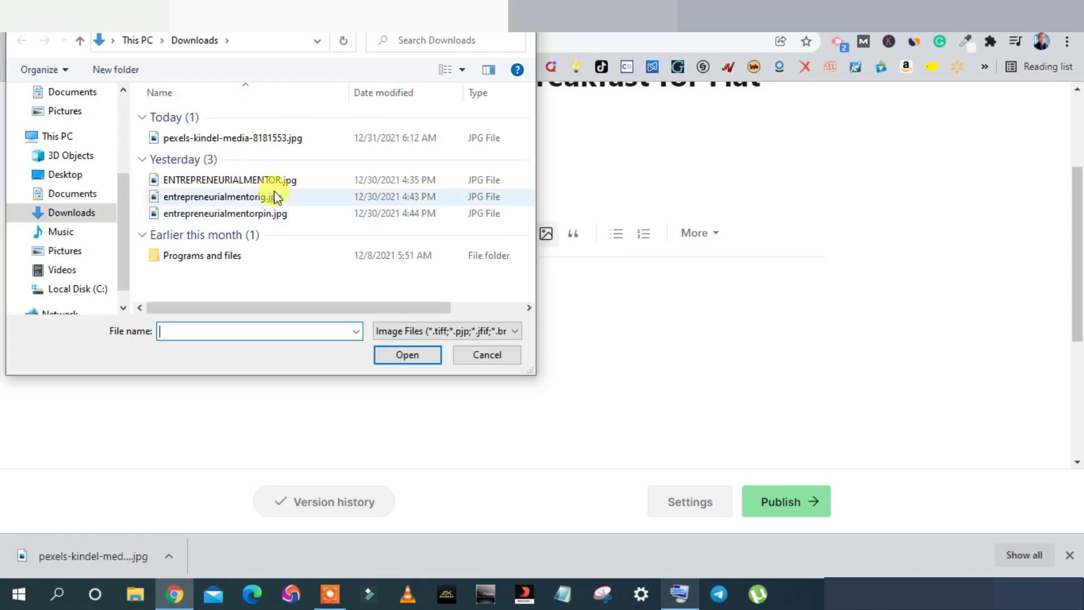
{"action": "left_click", "coordinate": [276, 140]}
{"action": "double_click", "coordinate": [276, 138]}
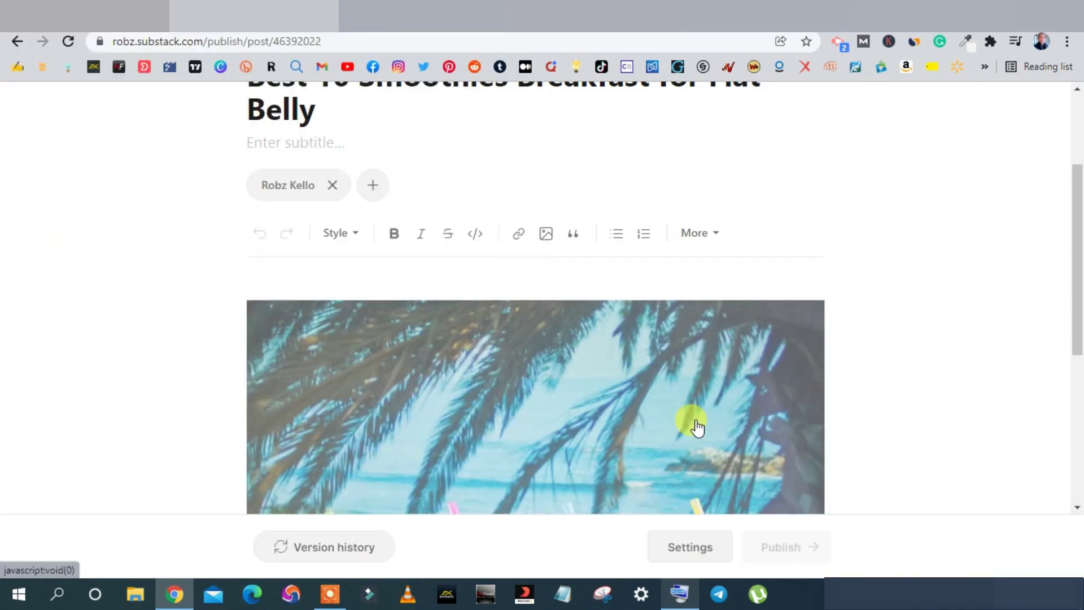
- Copy the paraphrased article from the prepostseo rewriter and paste it into the Substack post below the smoothie image
{"action": "scroll", "coordinate": [697, 427], "scroll_direction": "down", "scroll_amount": 3}
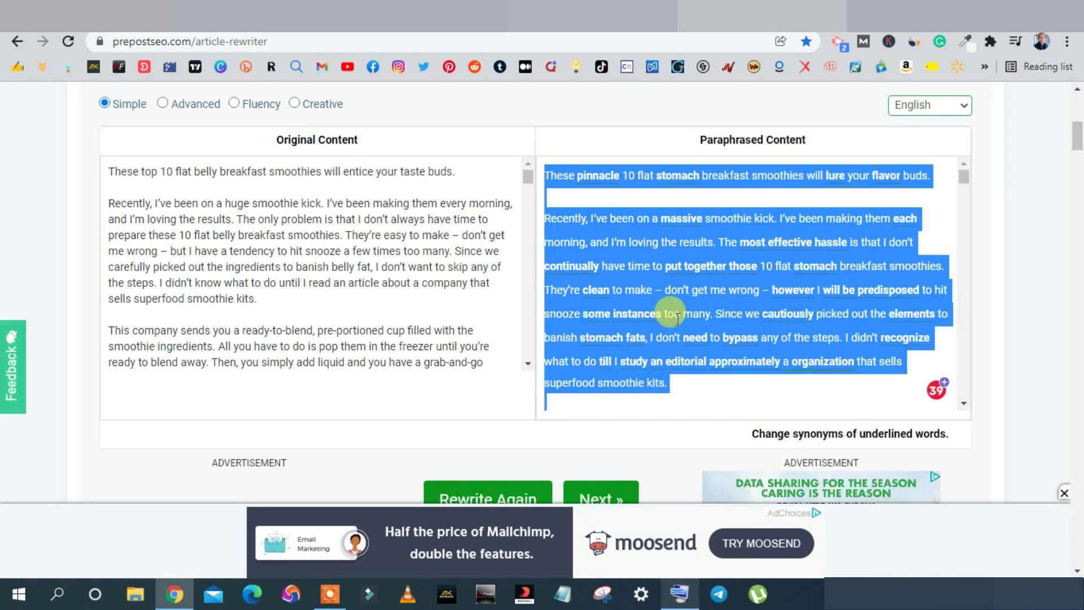
{"action": "right_click", "coordinate": [676, 319]}
{"action": "left_click", "coordinate": [717, 62]}
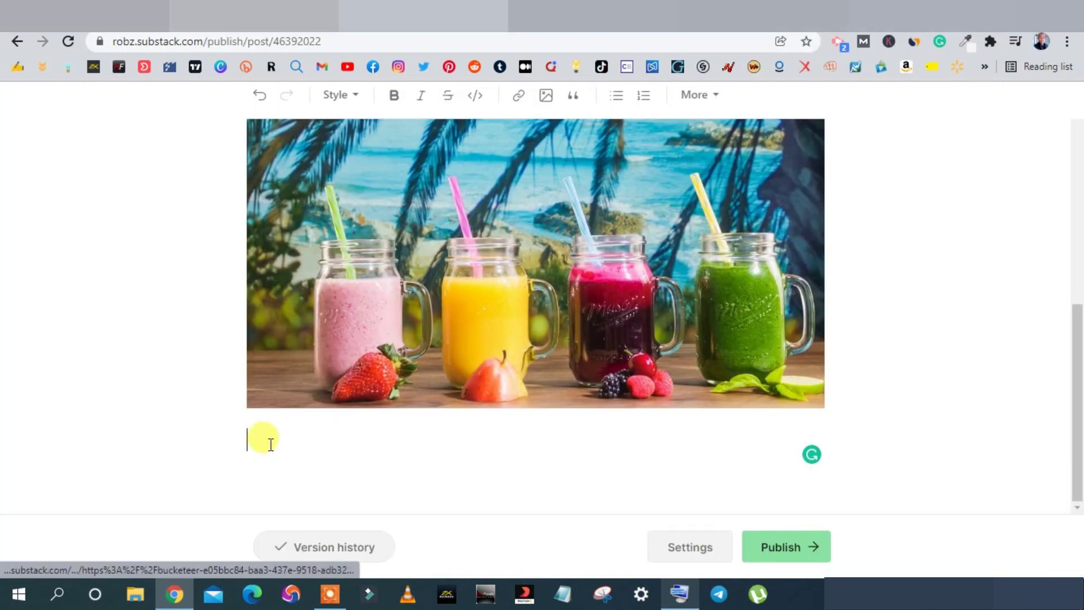
{"action": "right_click", "coordinate": [259, 441]}
{"action": "left_click", "coordinate": [314, 289]}
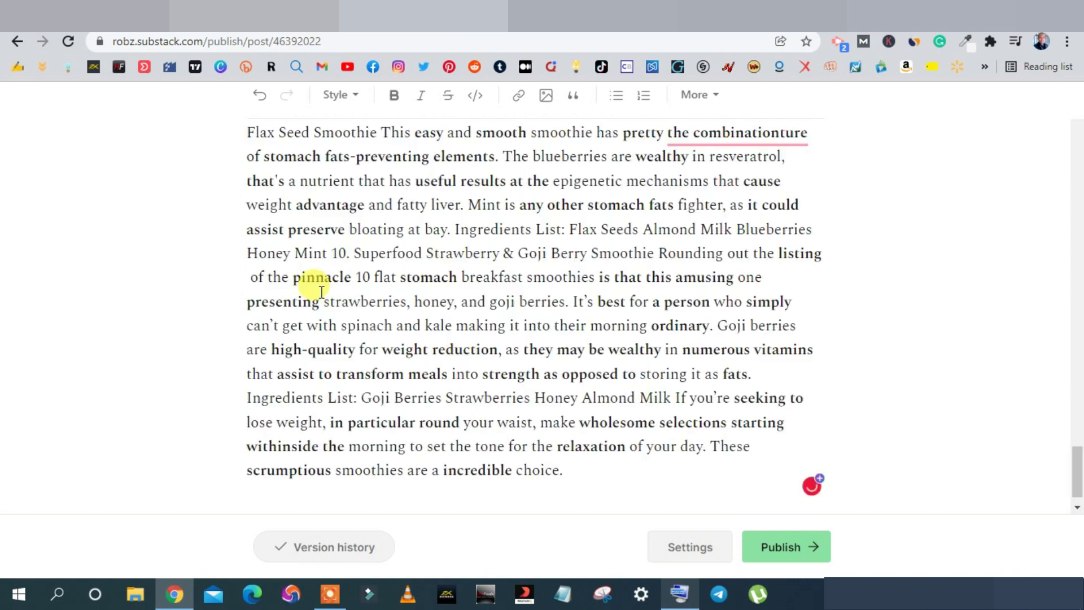
- Look over the pasted article text from its ending back up to the introduction and the image
{"action": "scroll", "coordinate": [402, 257], "scroll_direction": "up", "scroll_amount": 20}
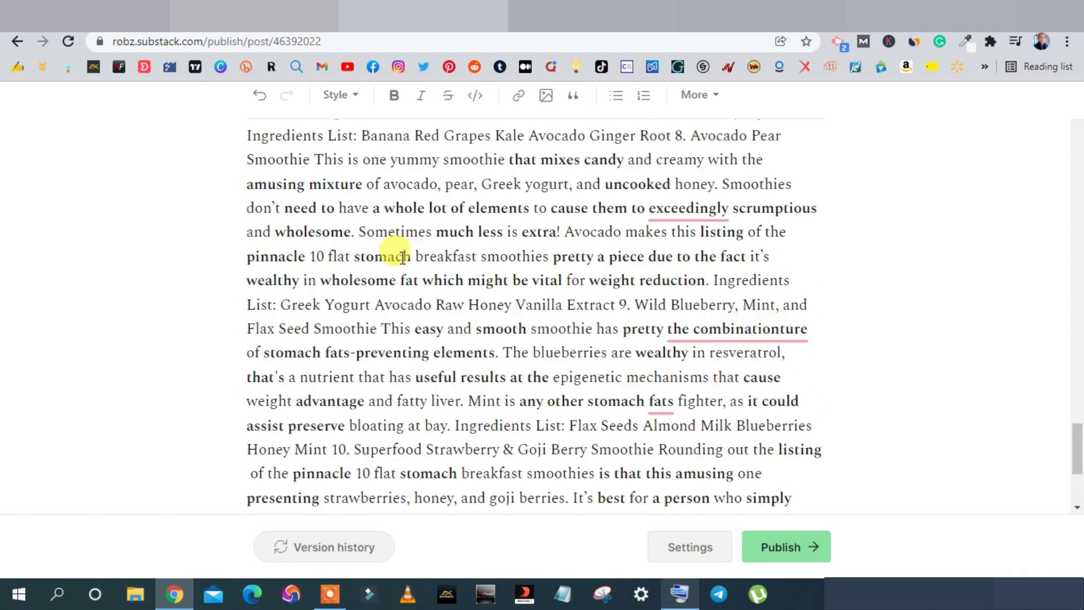
{"action": "scroll", "coordinate": [506, 264], "scroll_direction": "up", "scroll_amount": 15}
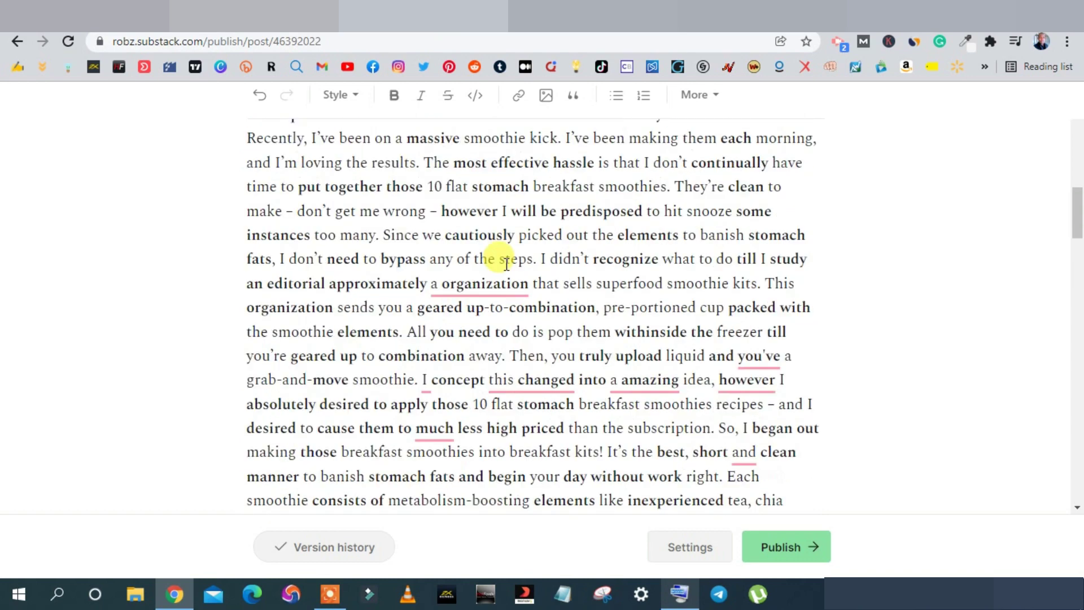
{"action": "scroll", "coordinate": [506, 264], "scroll_direction": "down", "scroll_amount": 5}
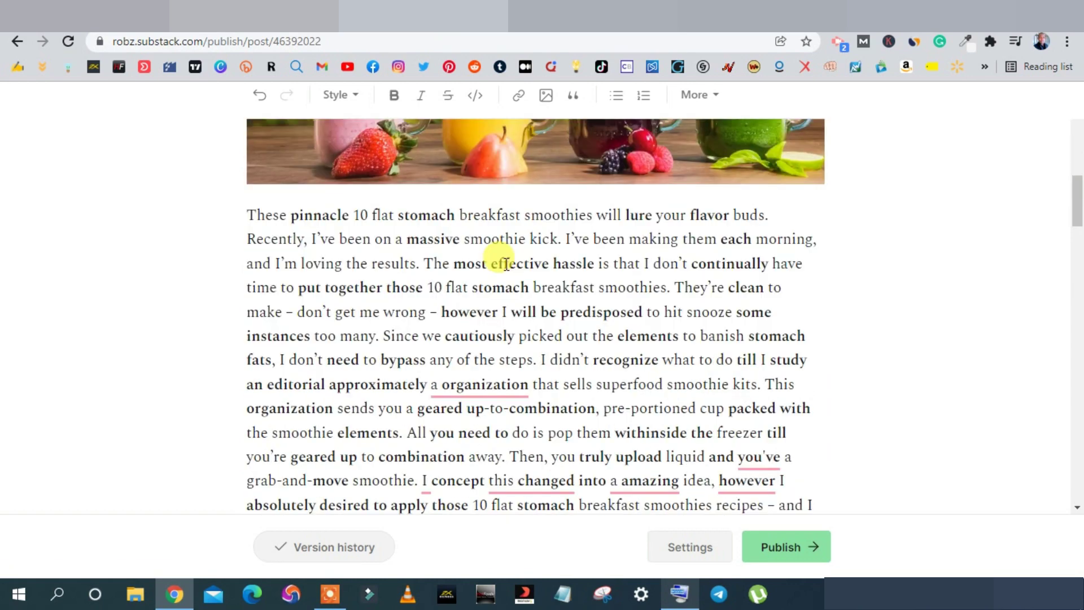
{"action": "scroll", "coordinate": [506, 264], "scroll_direction": "down", "scroll_amount": 20}
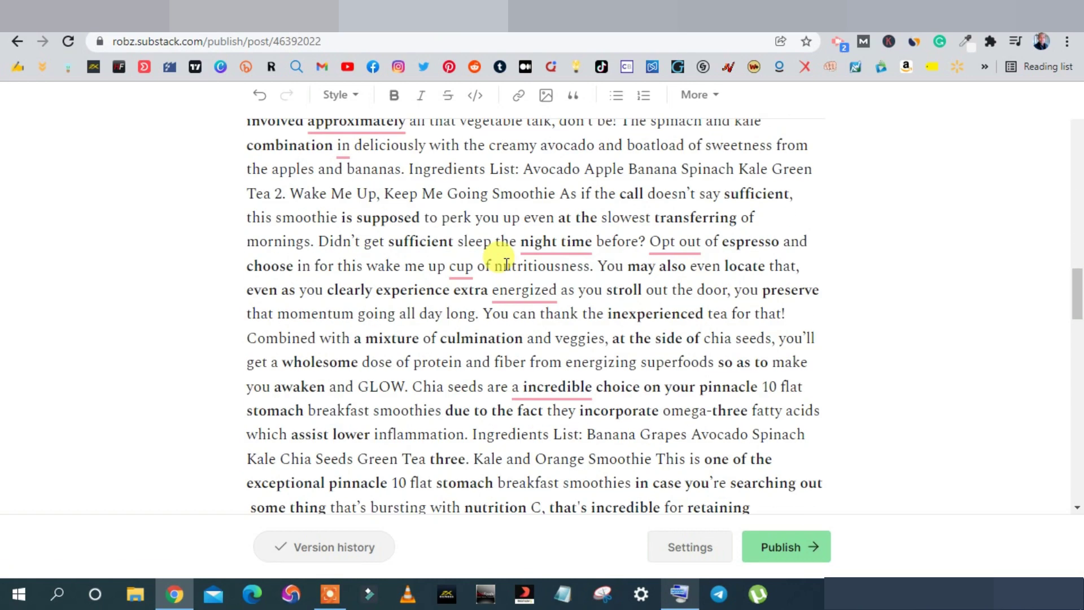
{"action": "scroll", "coordinate": [506, 264], "scroll_direction": "down", "scroll_amount": 5}
{"action": "scroll", "coordinate": [506, 264], "scroll_direction": "up", "scroll_amount": 12}
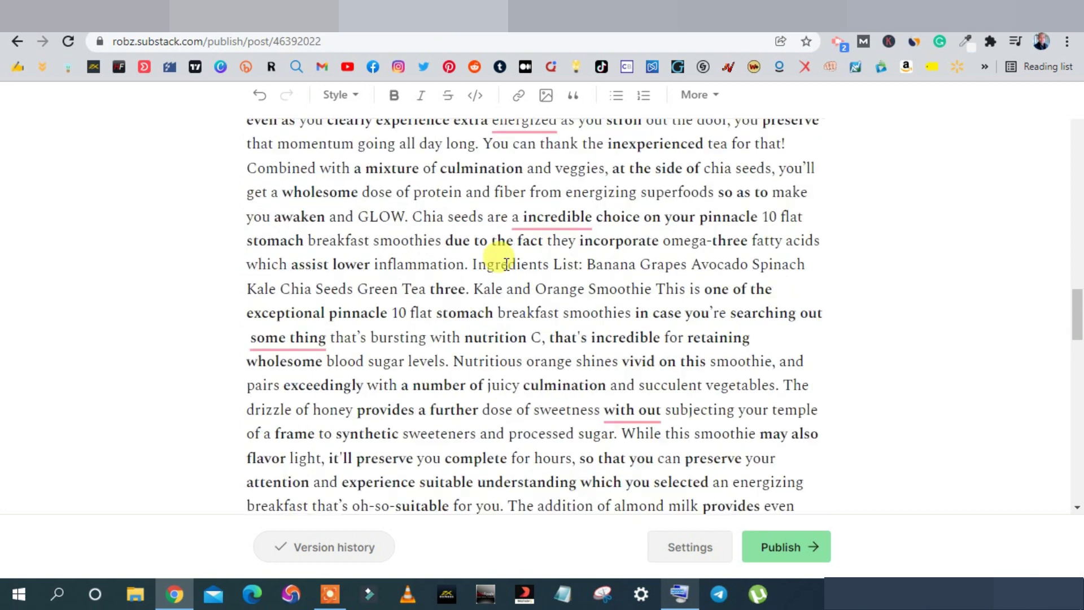
{"action": "scroll", "coordinate": [506, 263], "scroll_direction": "up", "scroll_amount": 10}
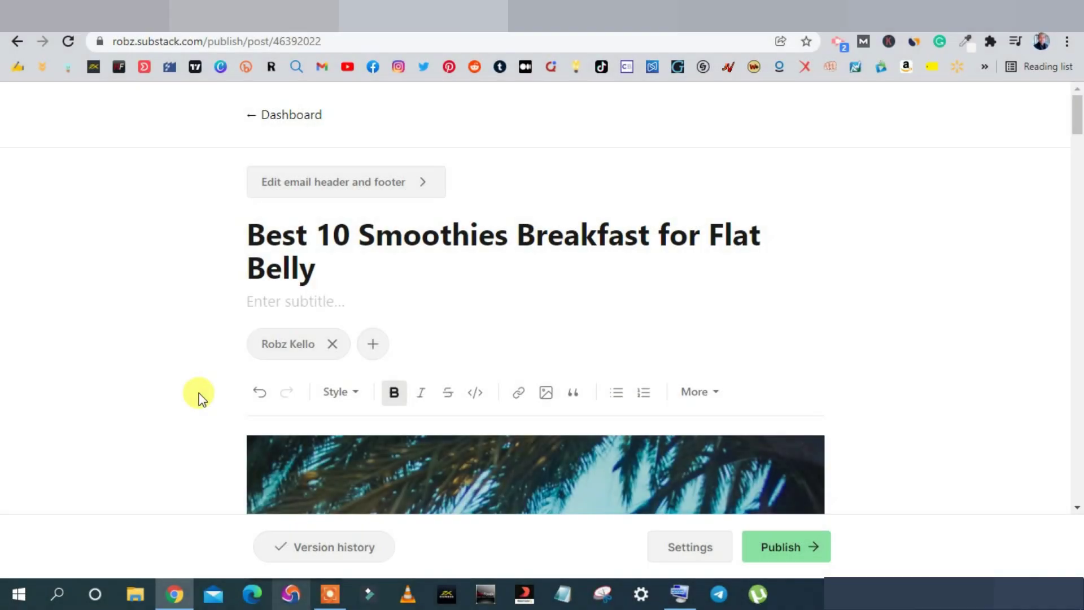
- Review the article's paragraph breaks, from the introduction below the image through the numbered smoothies and their ingredients lists
{"action": "scroll", "coordinate": [201, 395], "scroll_direction": "down", "scroll_amount": 3}
{"action": "scroll", "coordinate": [199, 395], "scroll_direction": "down", "scroll_amount": 15}
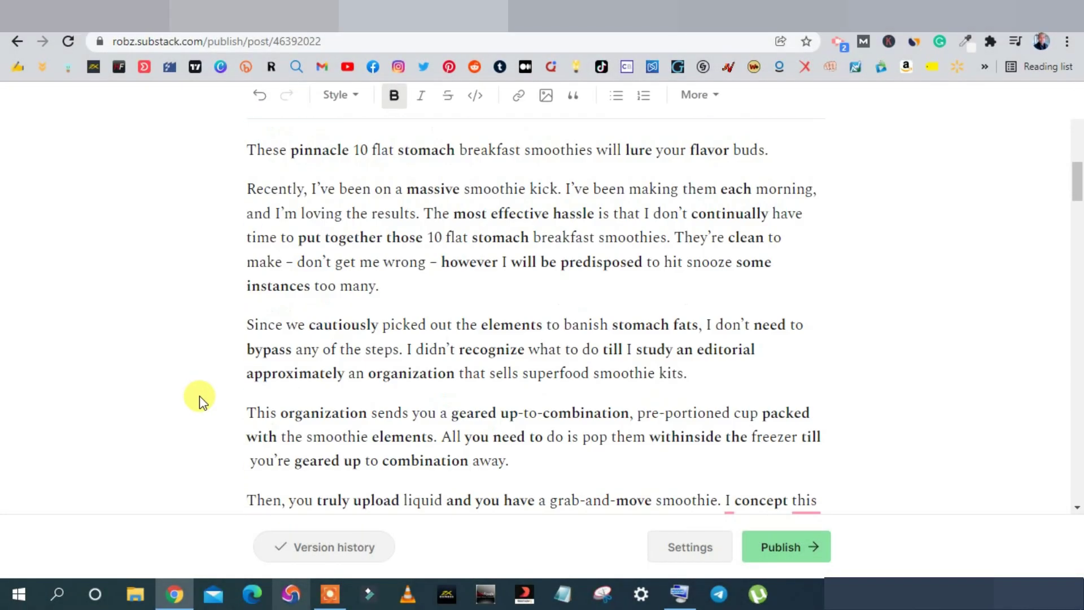
{"action": "scroll", "coordinate": [199, 396], "scroll_direction": "down", "scroll_amount": 8}
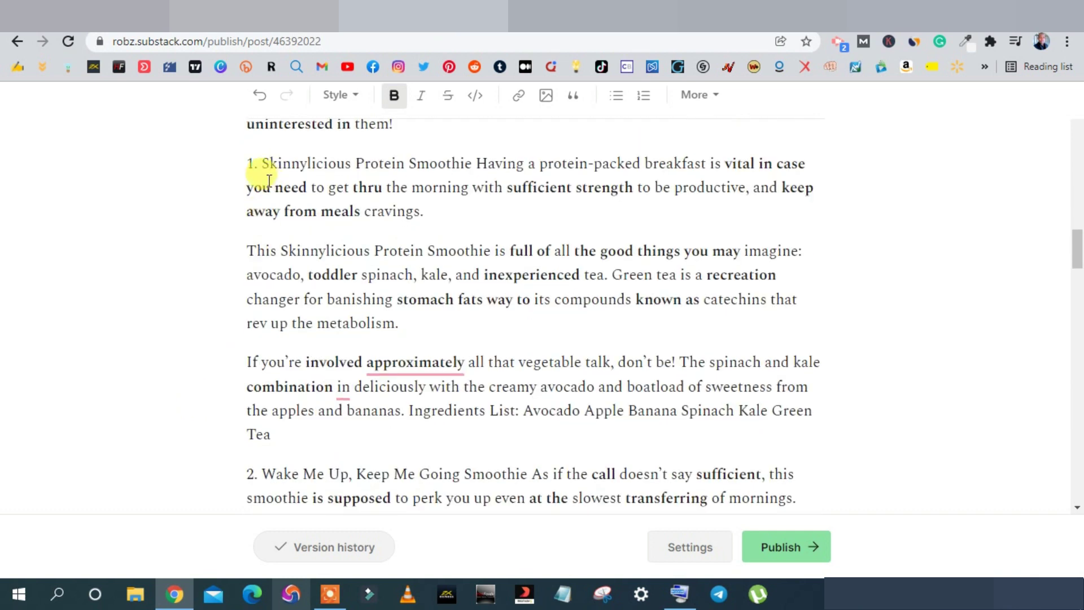
{"action": "scroll", "coordinate": [228, 409], "scroll_direction": "down", "scroll_amount": 2}
{"action": "scroll", "coordinate": [244, 379], "scroll_direction": "down", "scroll_amount": 7}
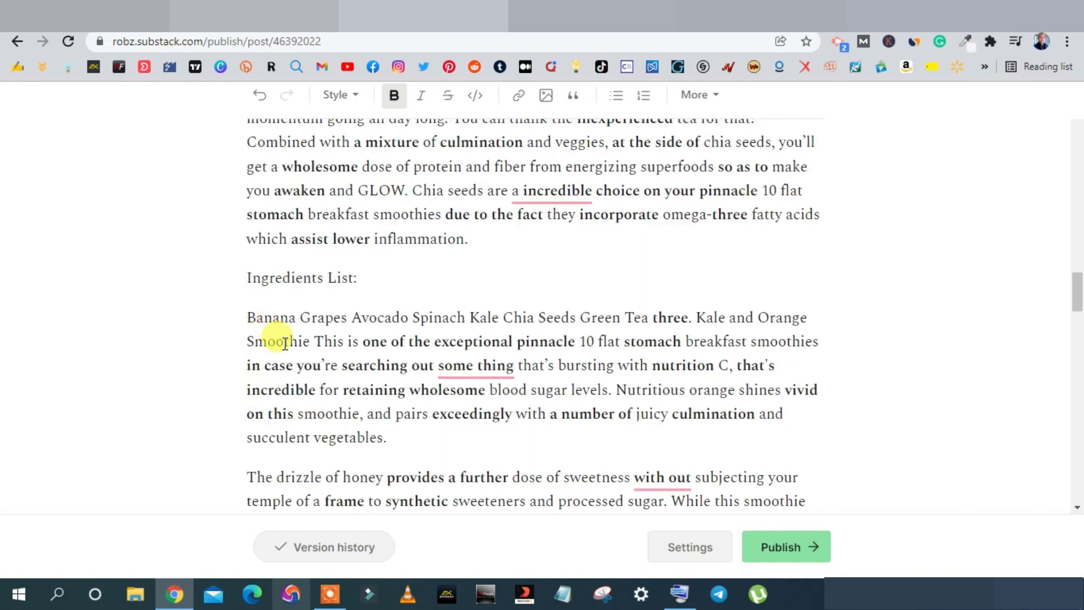
{"action": "scroll", "coordinate": [270, 346], "scroll_direction": "down", "scroll_amount": 3}
{"action": "scroll", "coordinate": [278, 341], "scroll_direction": "up", "scroll_amount": 11}
{"action": "scroll", "coordinate": [286, 343], "scroll_direction": "up", "scroll_amount": 15}
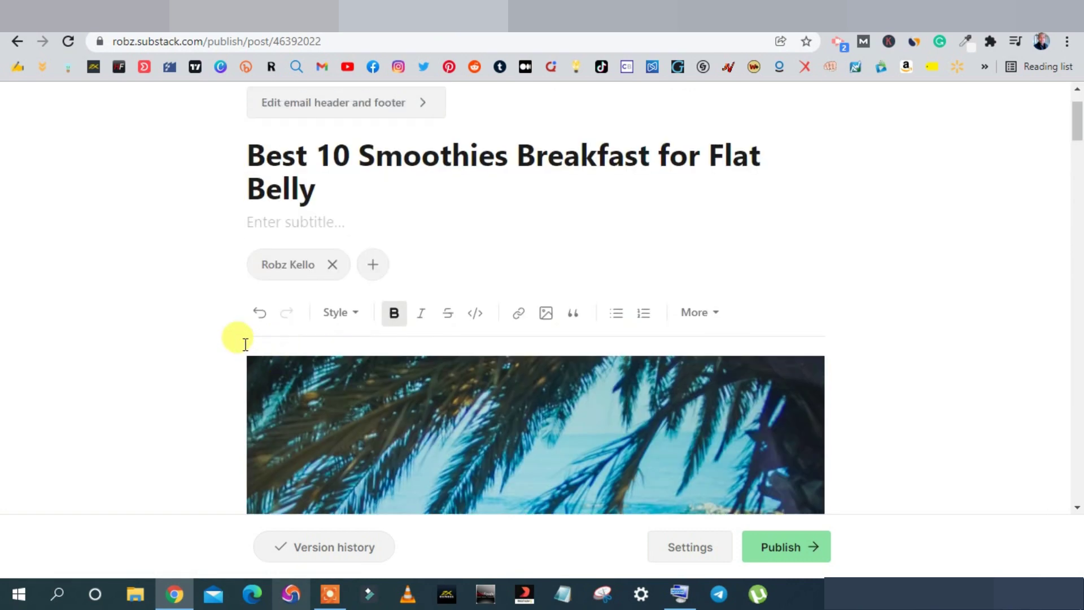
{"action": "scroll", "coordinate": [243, 343], "scroll_direction": "down", "scroll_amount": 9}
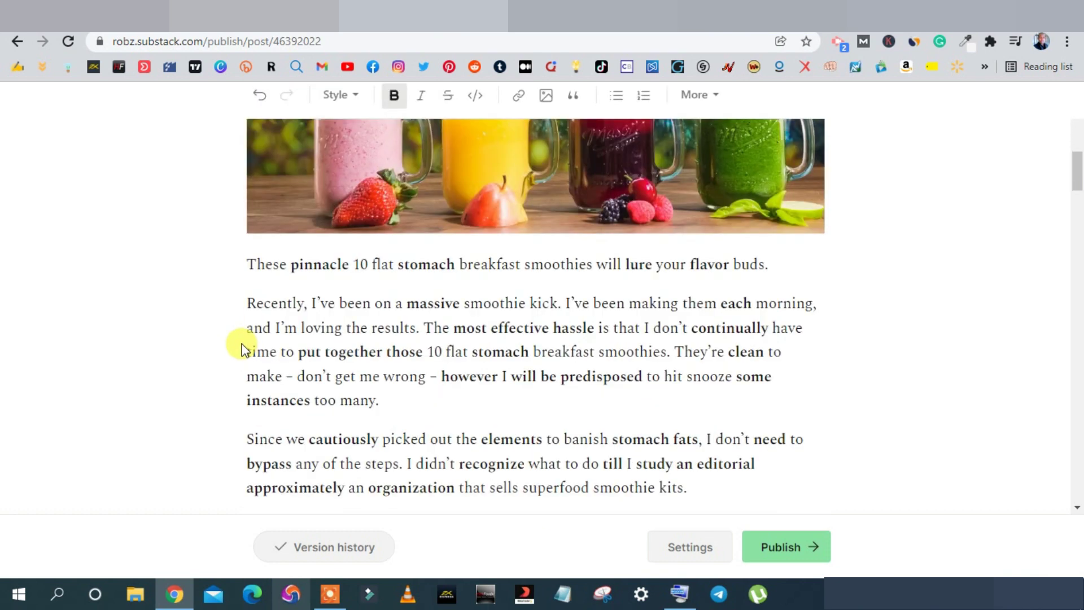
{"action": "scroll", "coordinate": [243, 345], "scroll_direction": "up", "scroll_amount": 2}
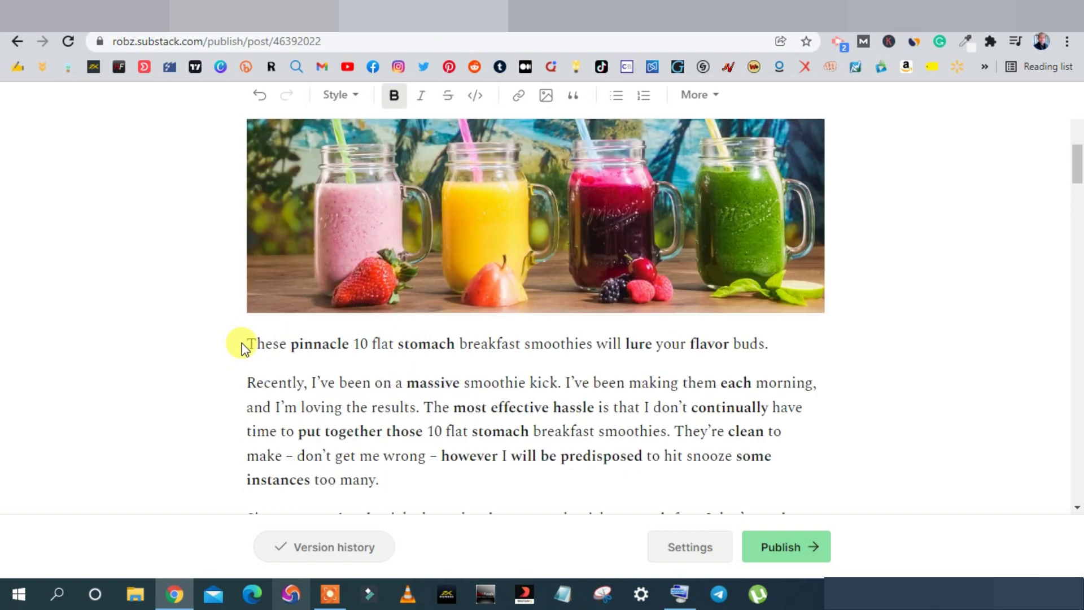
{"action": "scroll", "coordinate": [243, 345], "scroll_direction": "down", "scroll_amount": 13}
{"action": "scroll", "coordinate": [243, 347], "scroll_direction": "down", "scroll_amount": 15}
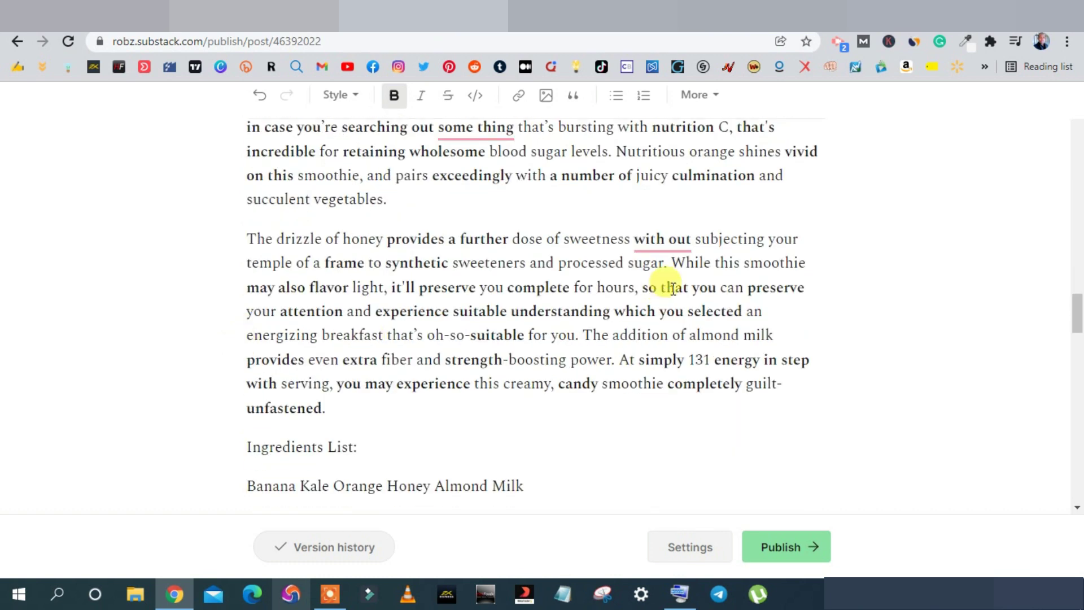
- Add a line below the Kale and Orange Smoothie paragraph and start a link reading "Click here for more recipes on smoothies, salads, snacks, desserts and mains"
{"action": "left_click", "coordinate": [438, 195]}
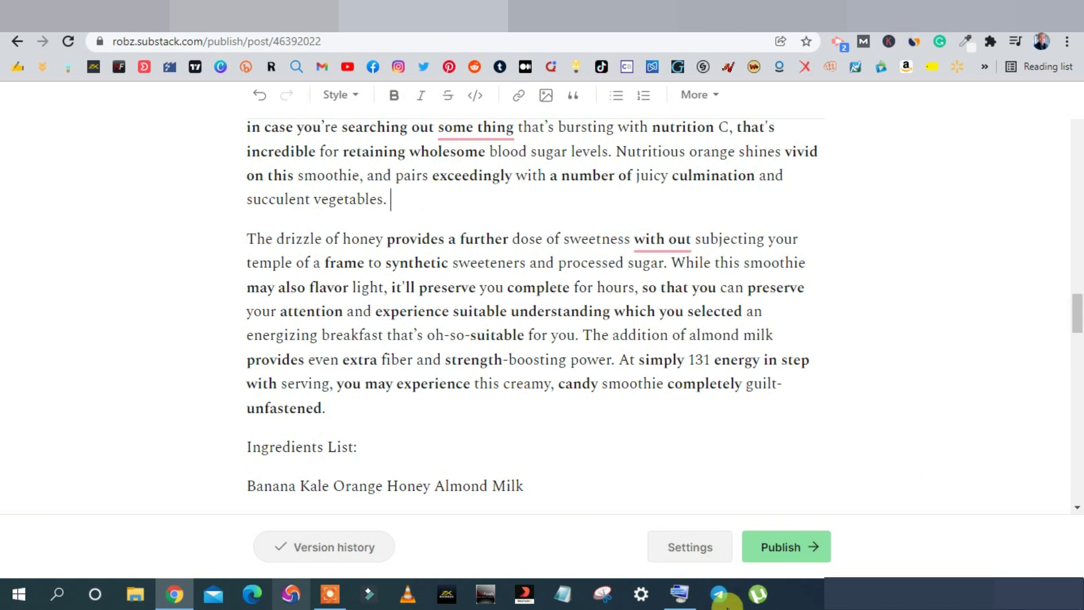
{"action": "left_click", "coordinate": [680, 592]}
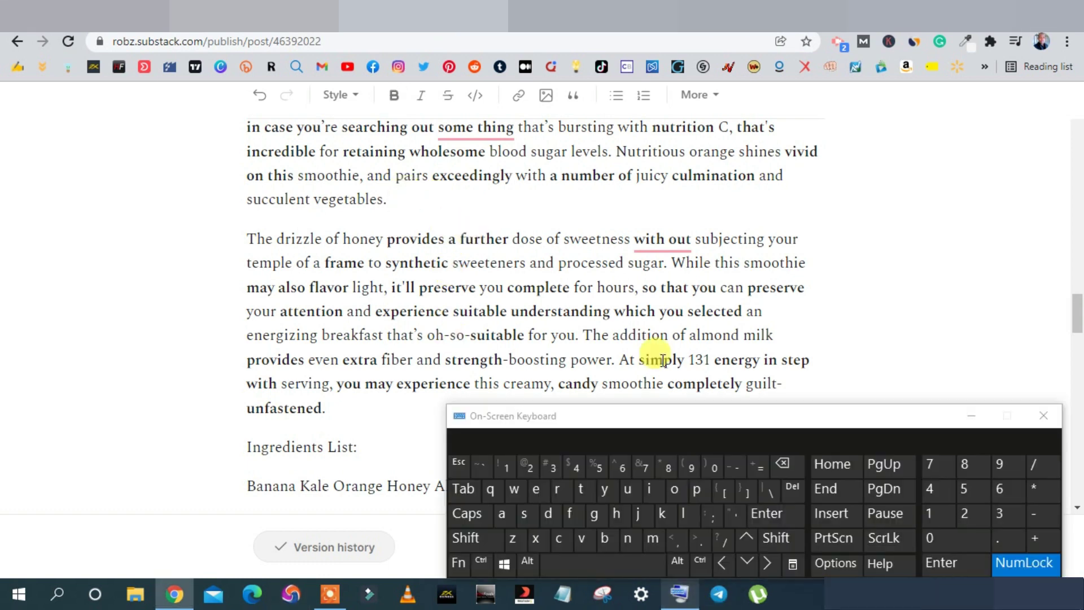
{"action": "left_click", "coordinate": [770, 512]}
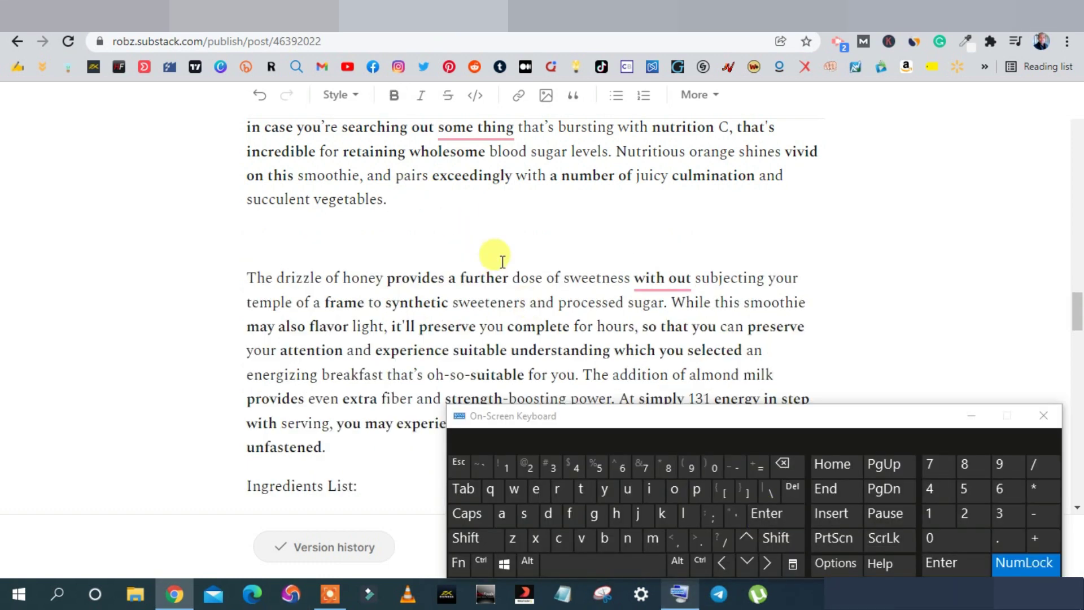
{"action": "left_click", "coordinate": [517, 96]}
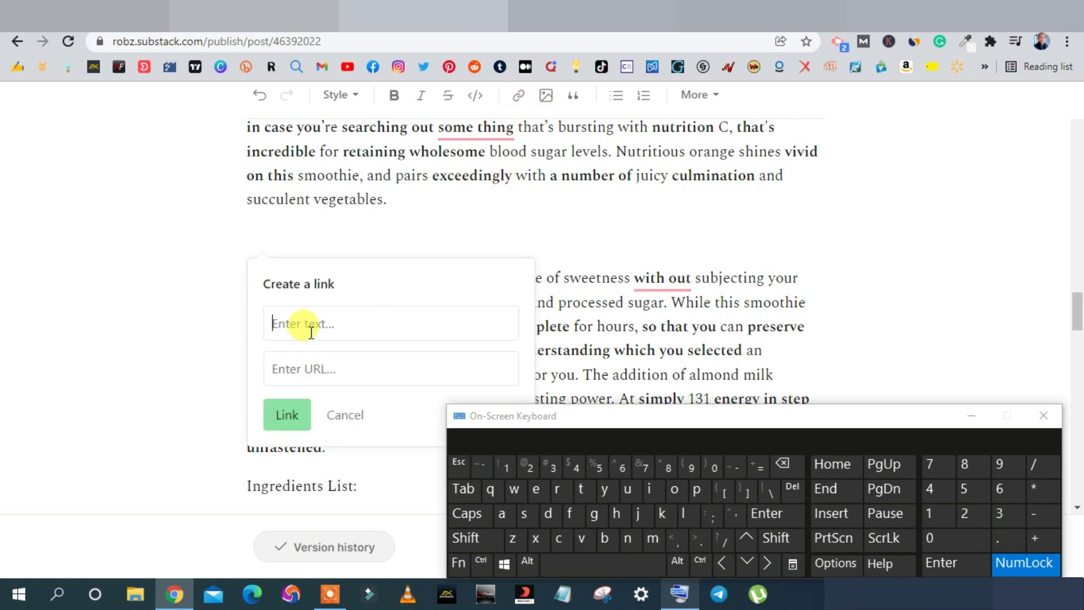
{"action": "left_click", "coordinate": [305, 326]}
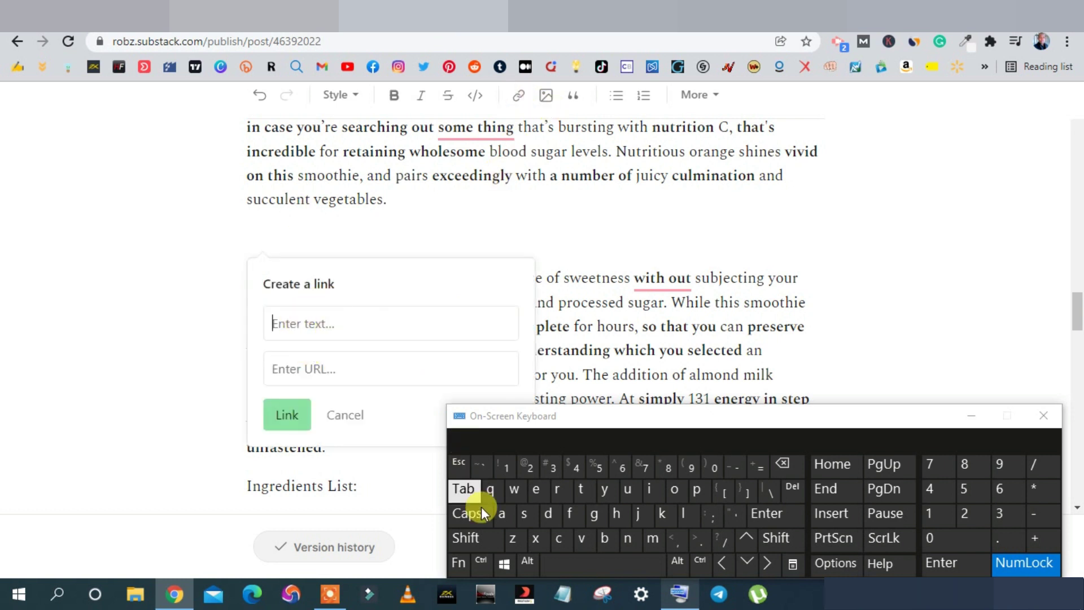
{"action": "type", "text": "Click here for more "}
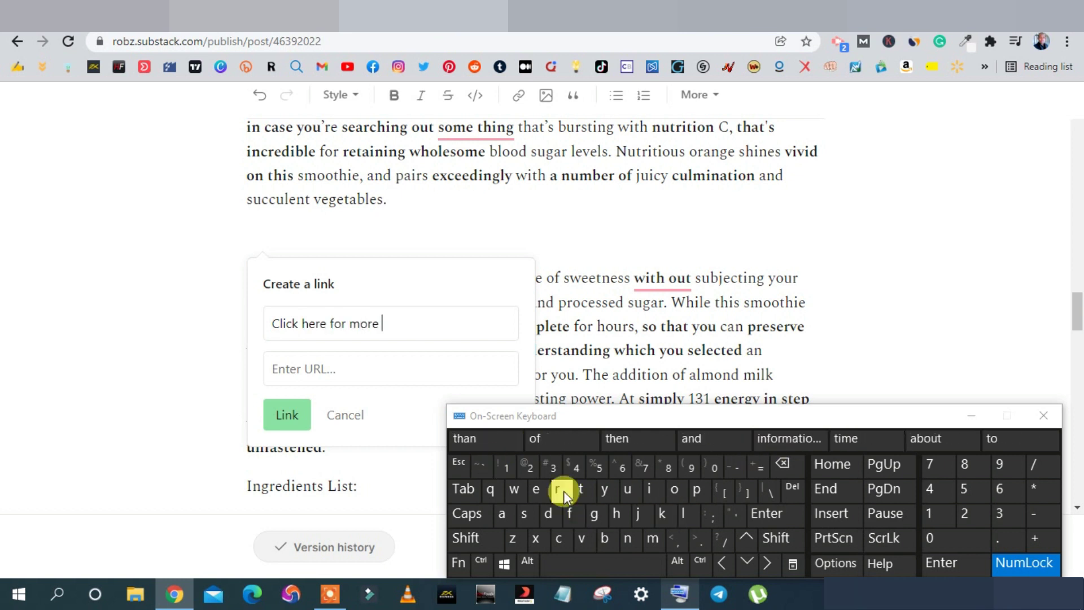
{"action": "type", "text": "recipes on smoothies, salads, "}
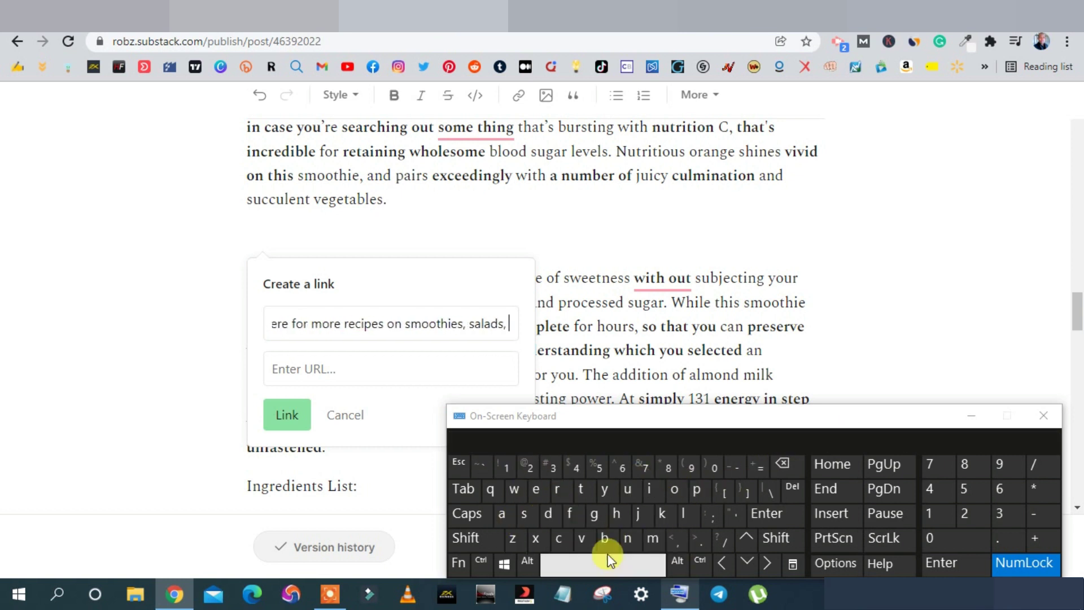
{"action": "type", "text": "snacks, desserts and mains"}
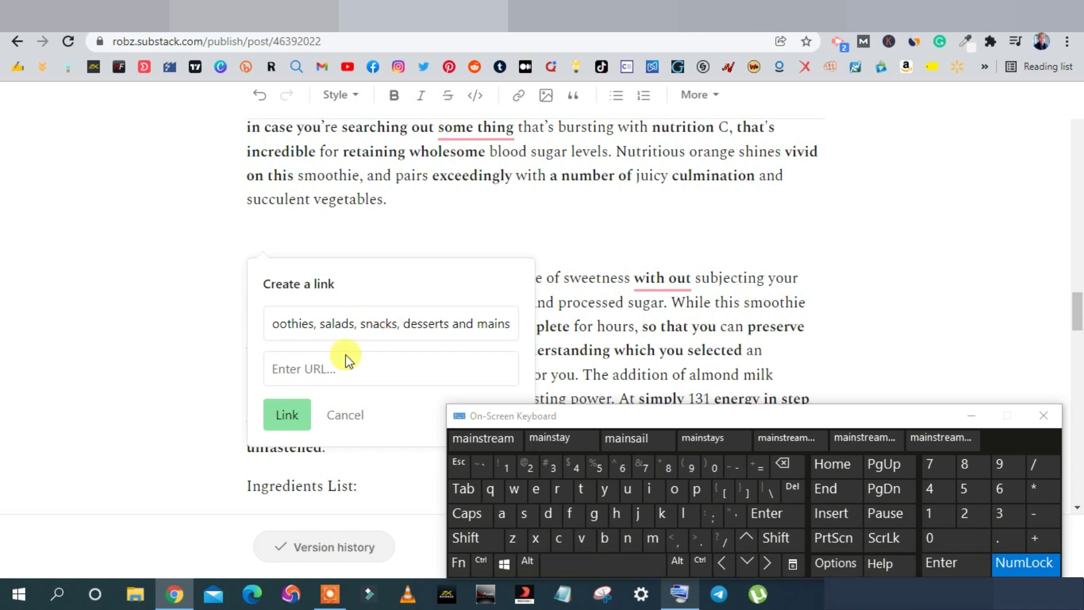
- Switch to the Digistore24 marketplace and copy the promolink of "100% RAW LOVE - the ultimate recipe collection"
{"action": "left_click", "coordinate": [316, 367]}
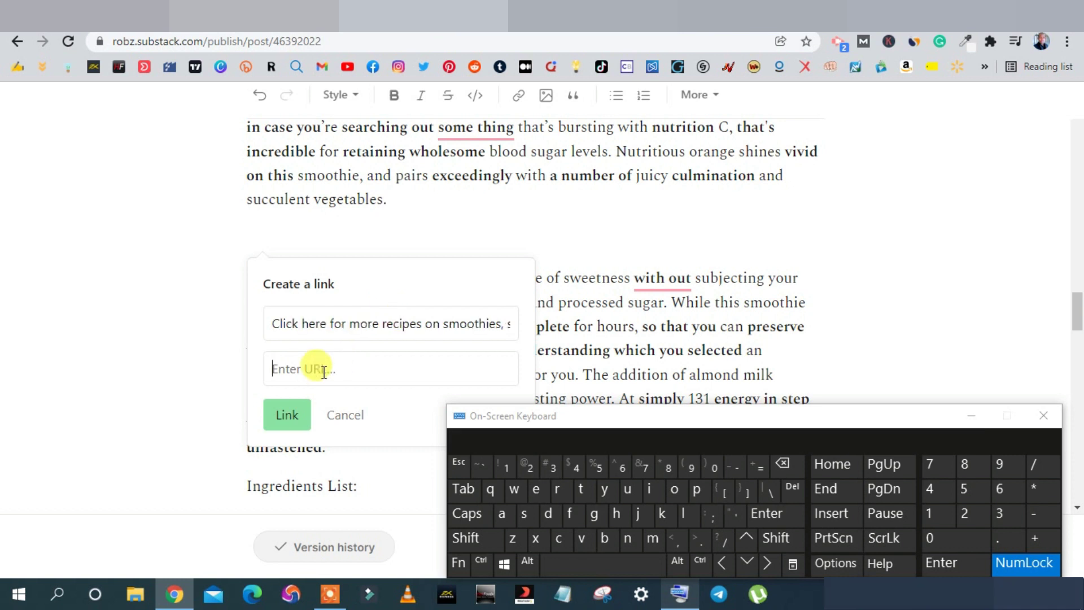
{"action": "key", "text": "ctrl+Tab"}
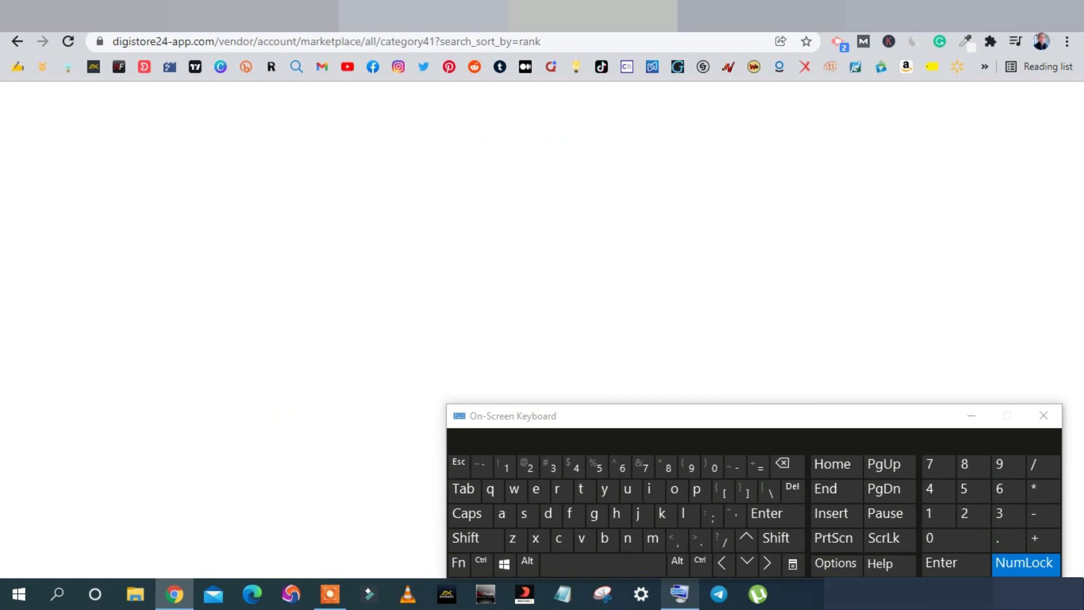
{"action": "left_click", "coordinate": [967, 415]}
{"action": "left_click", "coordinate": [907, 252]}
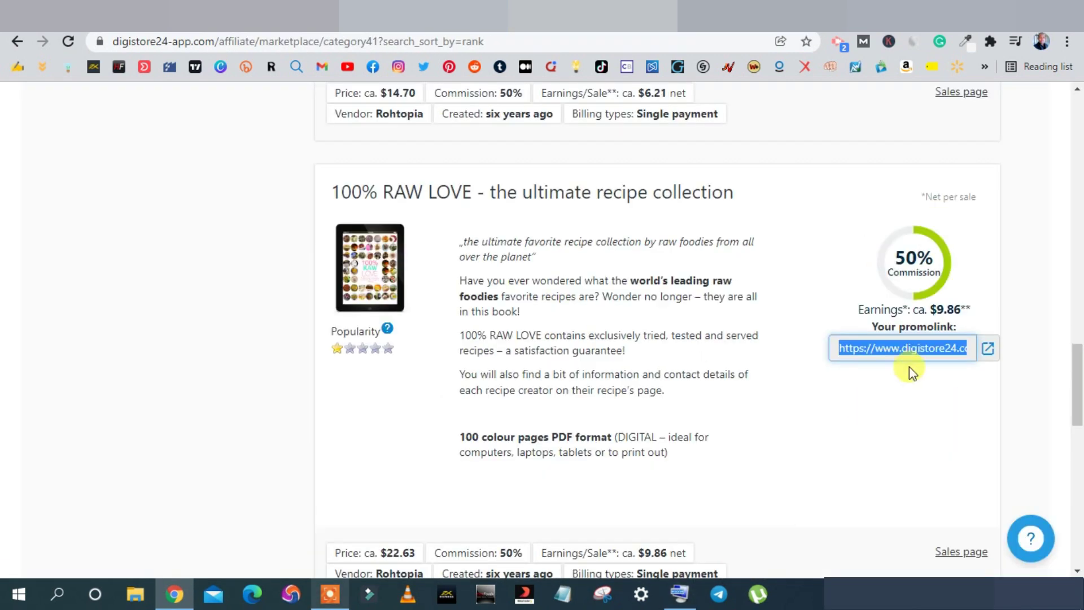
{"action": "right_click", "coordinate": [906, 344]}
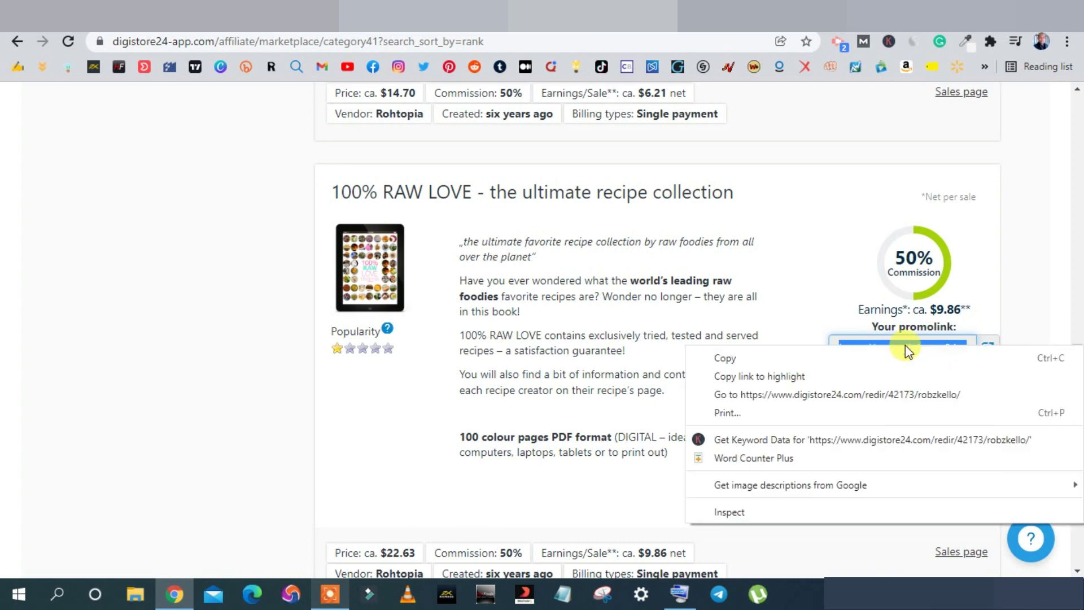
{"action": "left_click", "coordinate": [763, 358]}
- Return to the Substack post, paste the Digistore24 promolink as the link's URL and insert the link
{"action": "key", "text": "ctrl+shift+Tab"}
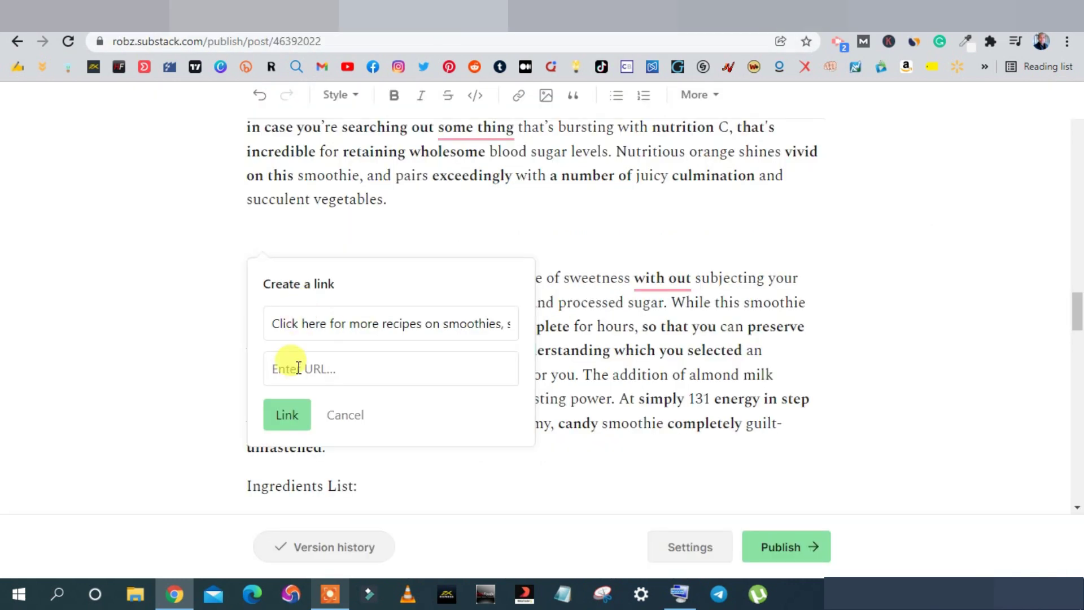
{"action": "right_click", "coordinate": [296, 370]}
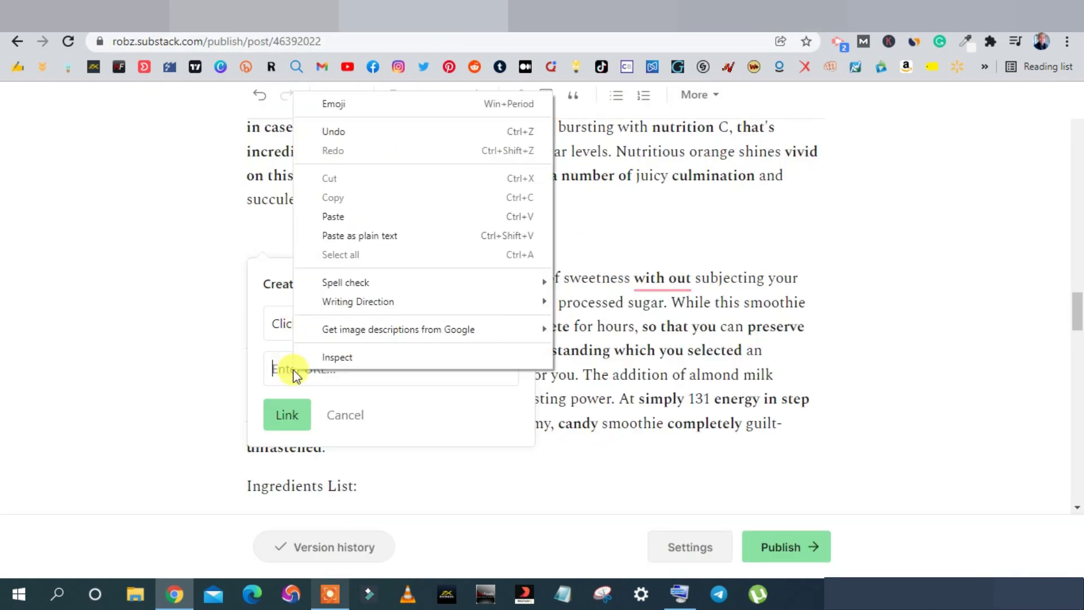
{"action": "left_click", "coordinate": [363, 212]}
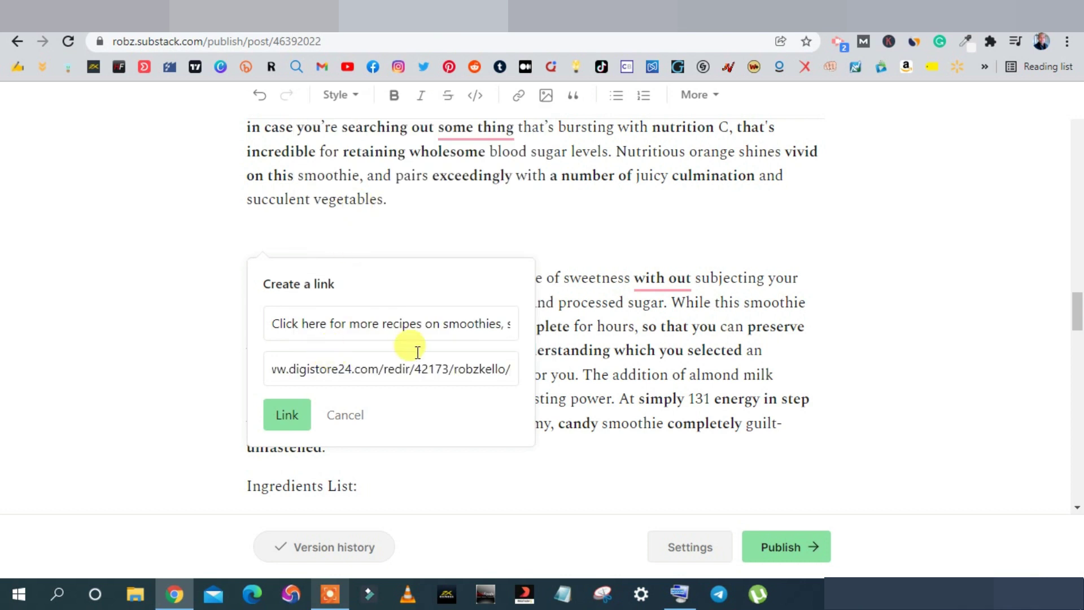
{"action": "left_click", "coordinate": [289, 415]}
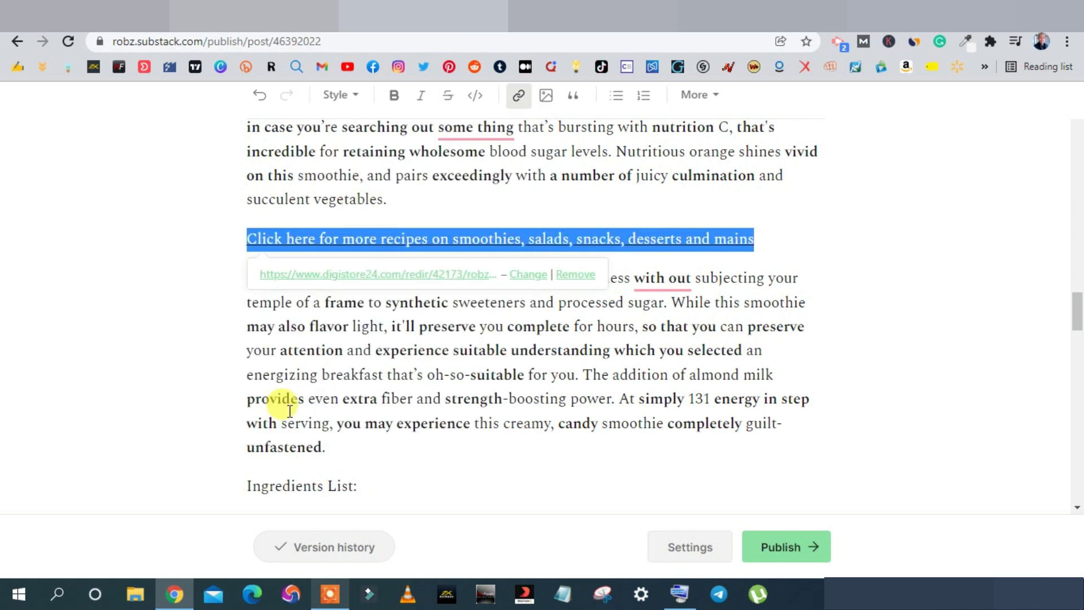
{"action": "left_click", "coordinate": [609, 349]}
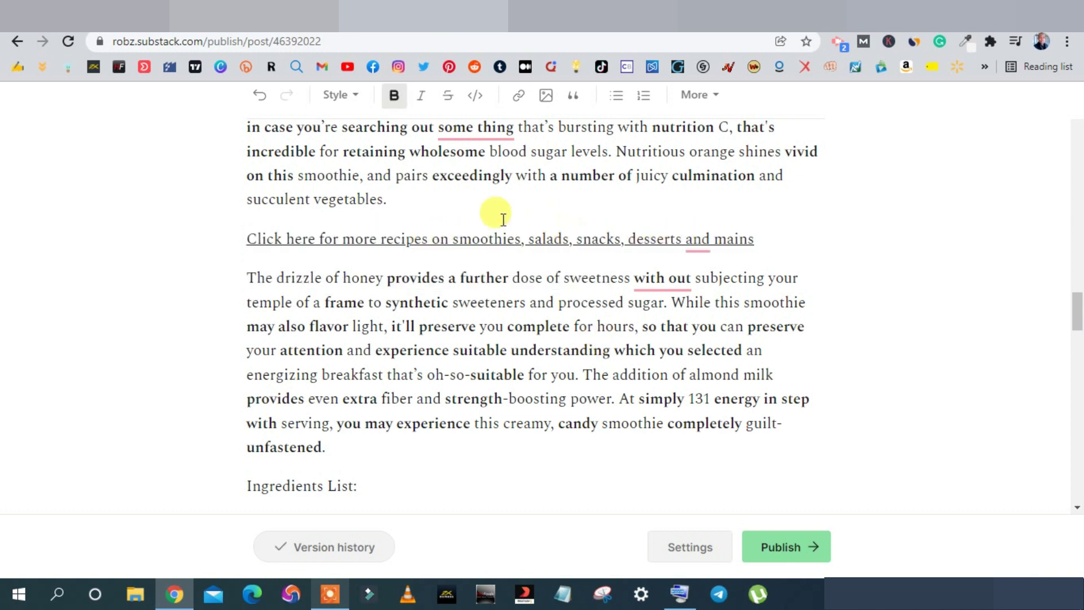
- Copy the linked recipes line and paste it on a new line after the article's closing paragraph
{"action": "triple_click", "coordinate": [516, 239]}
{"action": "right_click", "coordinate": [515, 240]}
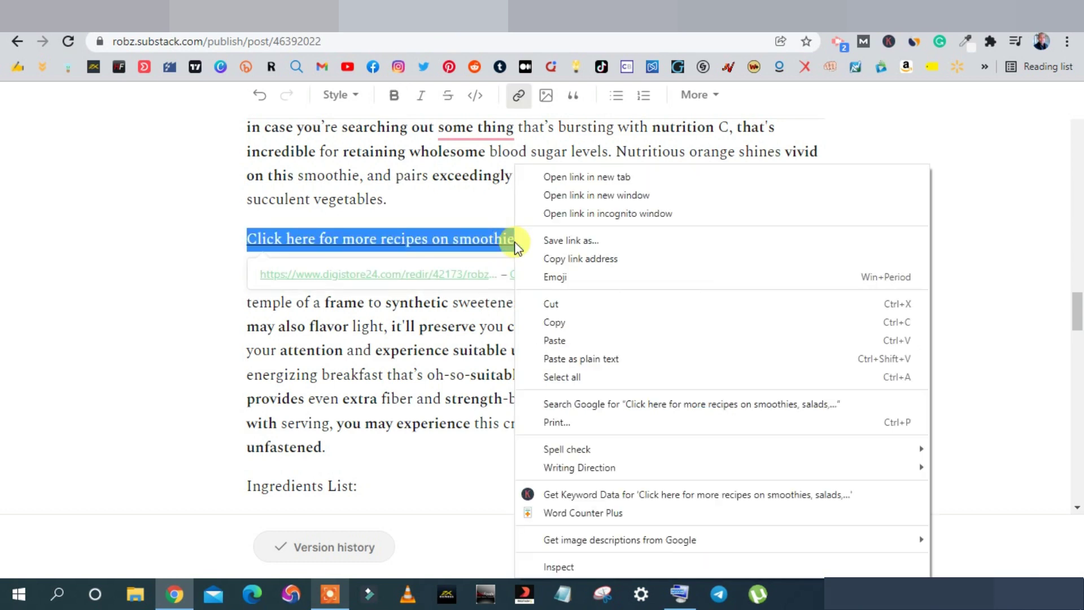
{"action": "left_click", "coordinate": [572, 327]}
{"action": "scroll", "coordinate": [895, 367], "scroll_direction": "down", "scroll_amount": 15}
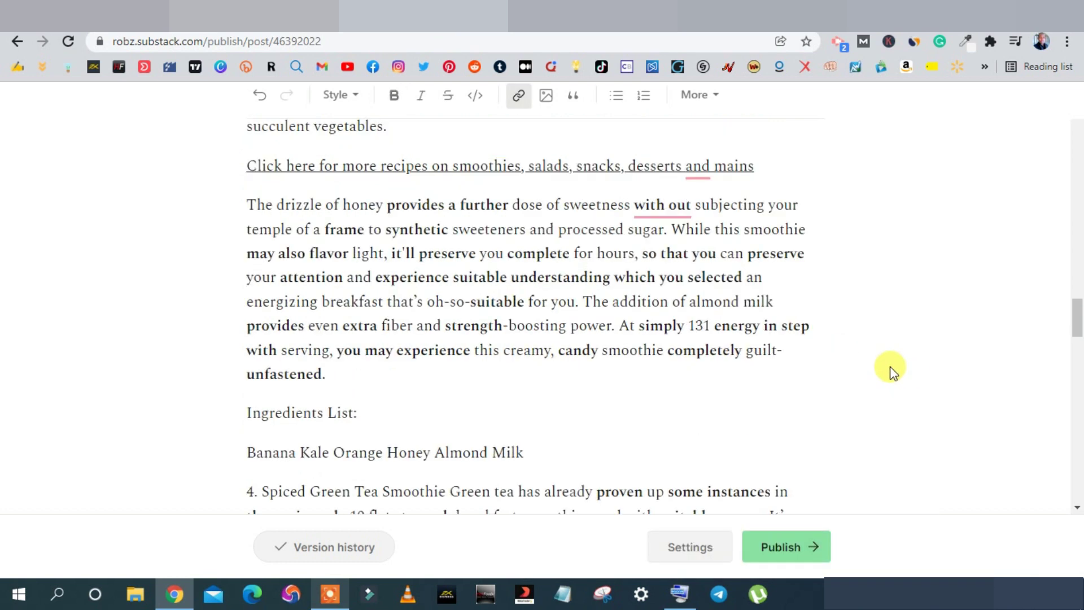
{"action": "left_click_drag", "start_coordinate": [1079, 396], "coordinate": [1080, 547]}
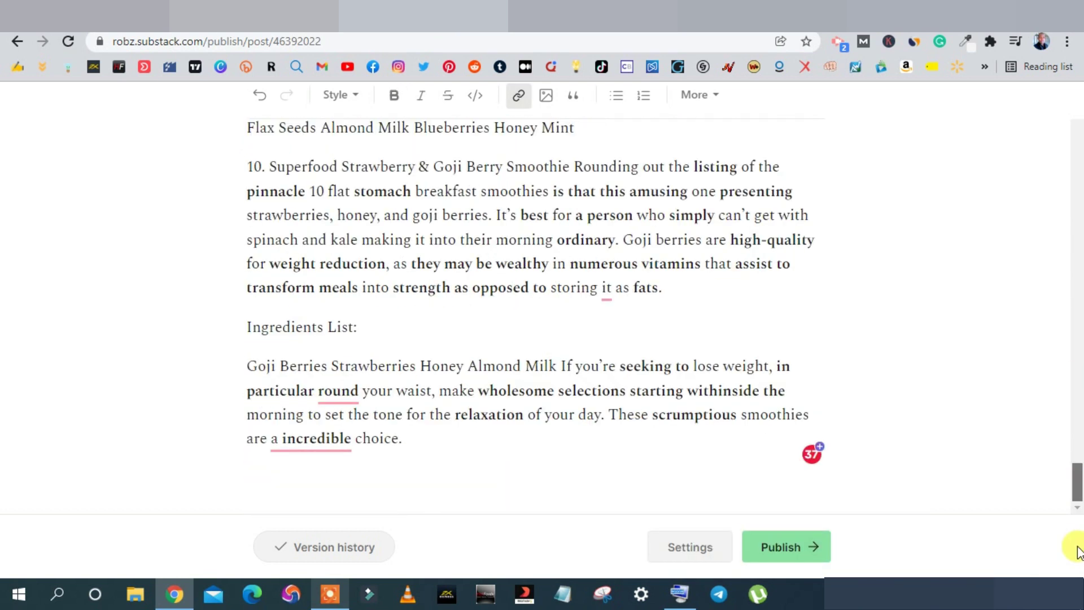
{"action": "left_click", "coordinate": [428, 442]}
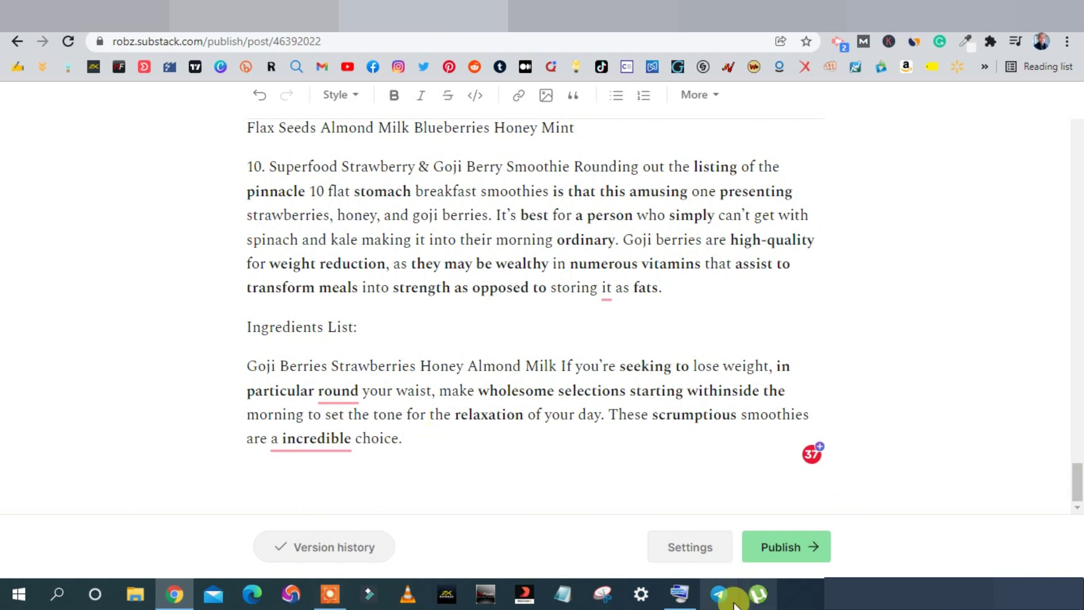
{"action": "left_click", "coordinate": [679, 592]}
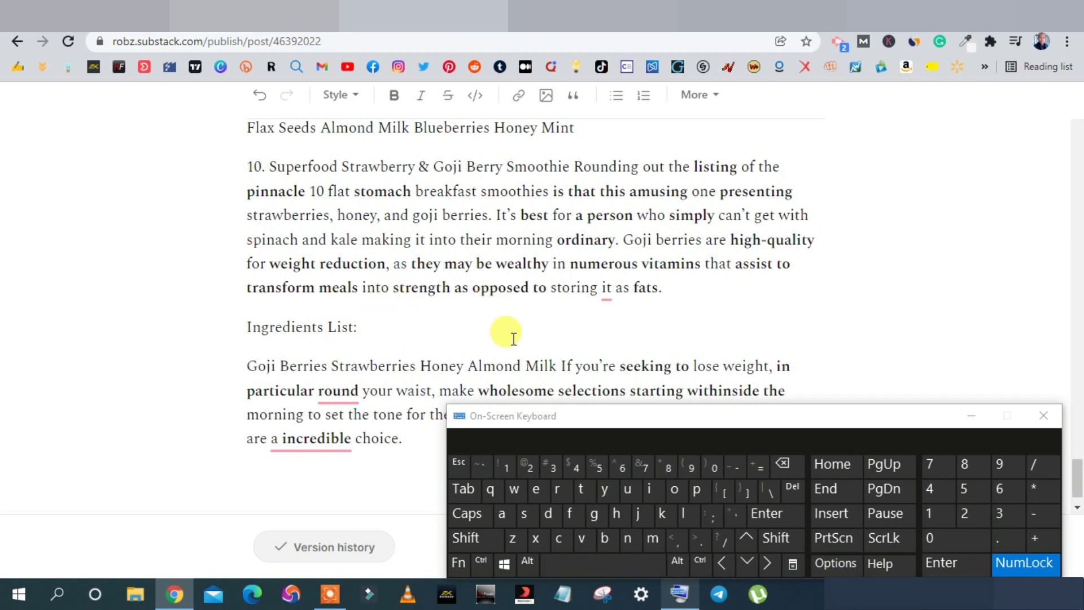
{"action": "right_click", "coordinate": [267, 477]}
{"action": "left_click", "coordinate": [314, 319]}
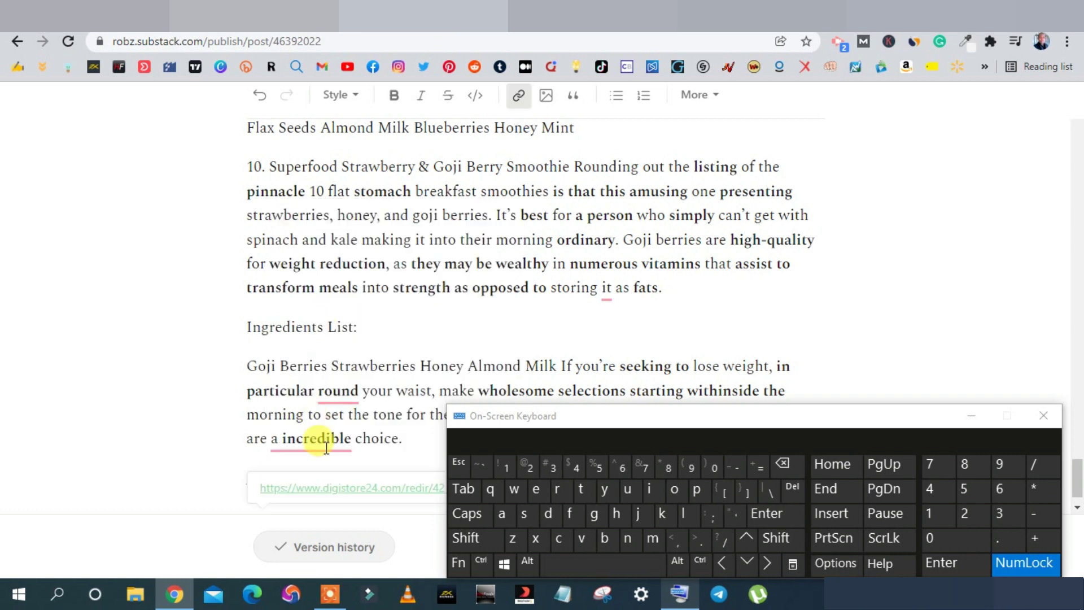
{"action": "left_click", "coordinate": [968, 418]}
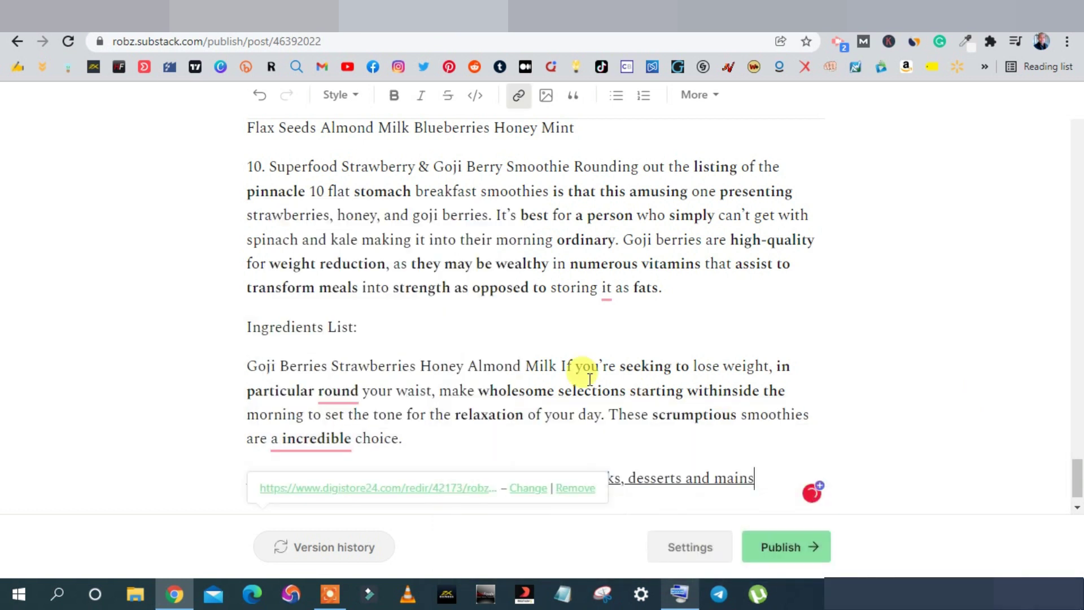
- Look over the article from the closing link up to the introduction and back down to the link below the Kale and Orange Smoothie paragraph
{"action": "scroll", "coordinate": [588, 379], "scroll_direction": "down", "scroll_amount": 1}
{"action": "scroll", "coordinate": [584, 377], "scroll_direction": "up", "scroll_amount": 1}
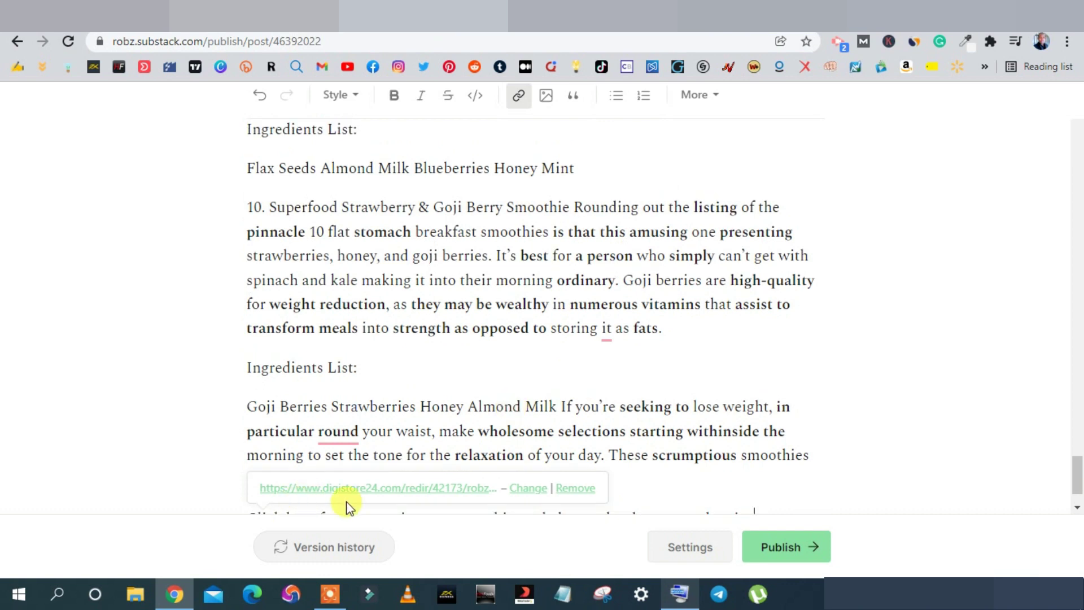
{"action": "key", "text": "Home"}
{"action": "scroll", "coordinate": [764, 489], "scroll_direction": "up", "scroll_amount": 20}
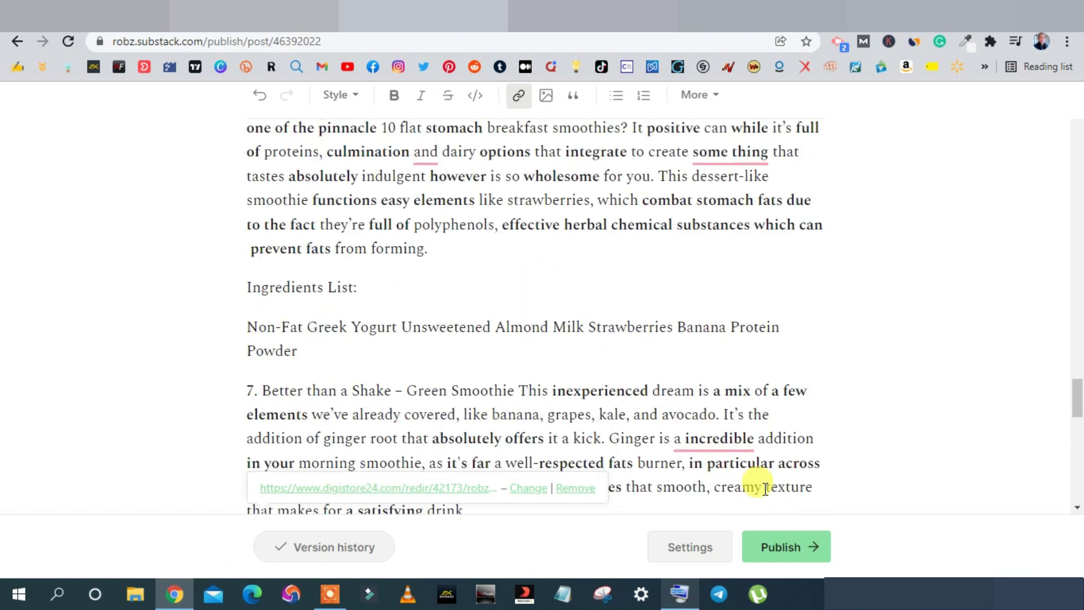
{"action": "scroll", "coordinate": [765, 489], "scroll_direction": "up", "scroll_amount": 20}
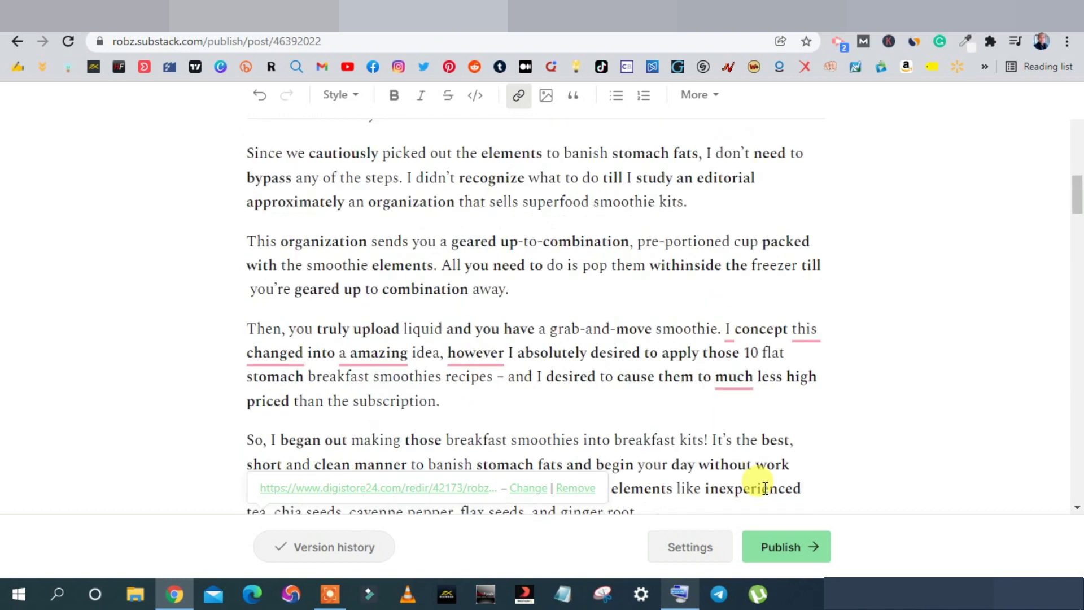
{"action": "scroll", "coordinate": [765, 489], "scroll_direction": "down", "scroll_amount": 10}
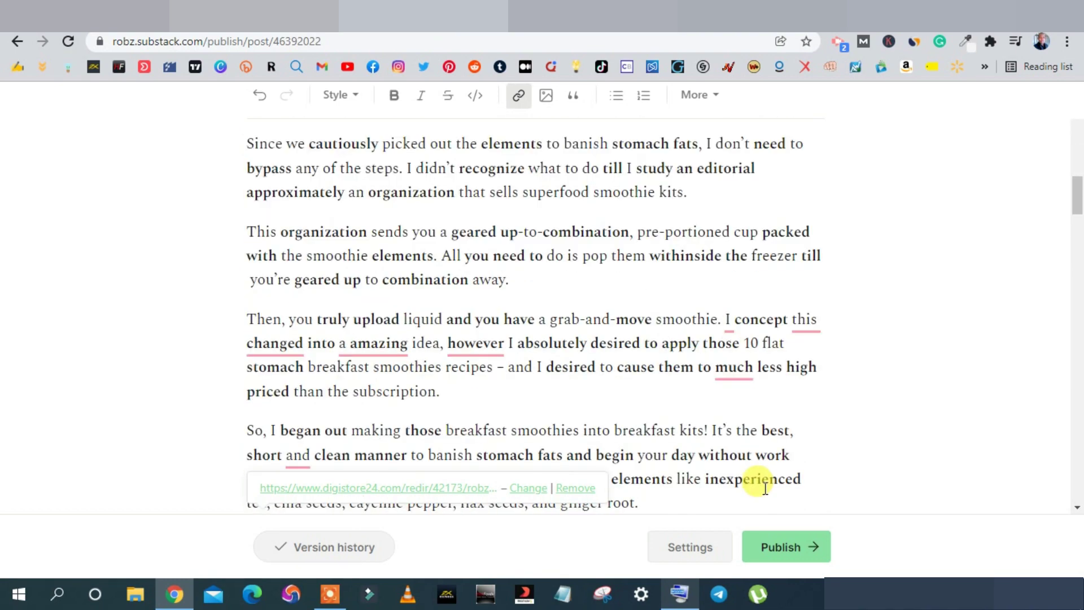
{"action": "scroll", "coordinate": [765, 489], "scroll_direction": "down", "scroll_amount": 1}
{"action": "scroll", "coordinate": [765, 489], "scroll_direction": "down", "scroll_amount": 20}
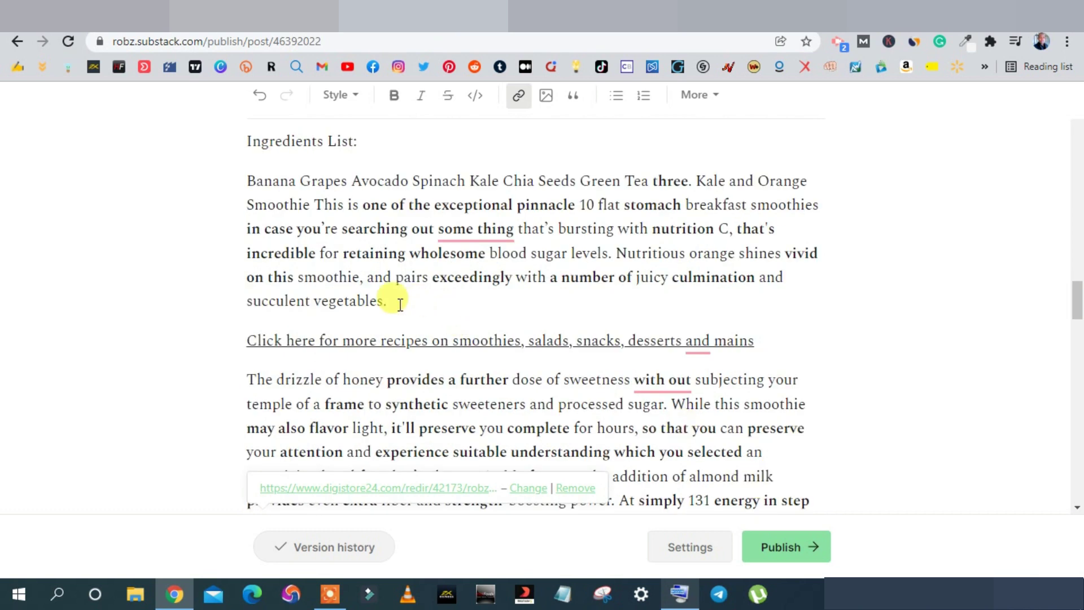
- Try adding an empty line between the Kale and Orange Smoothie paragraph and the recipes link
{"action": "left_click", "coordinate": [394, 299]}
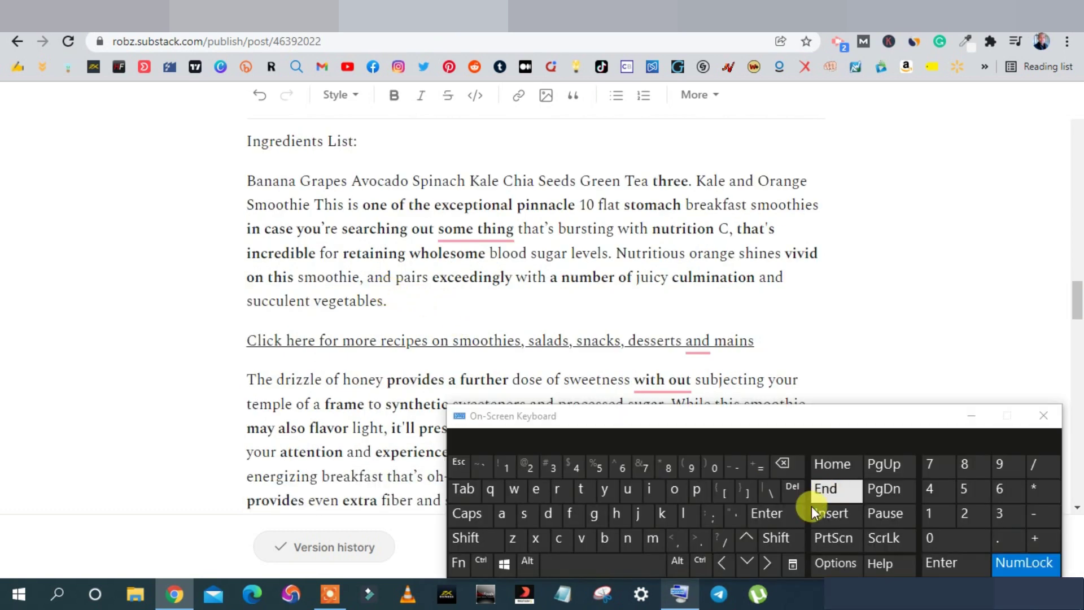
{"action": "key", "text": "Return"}
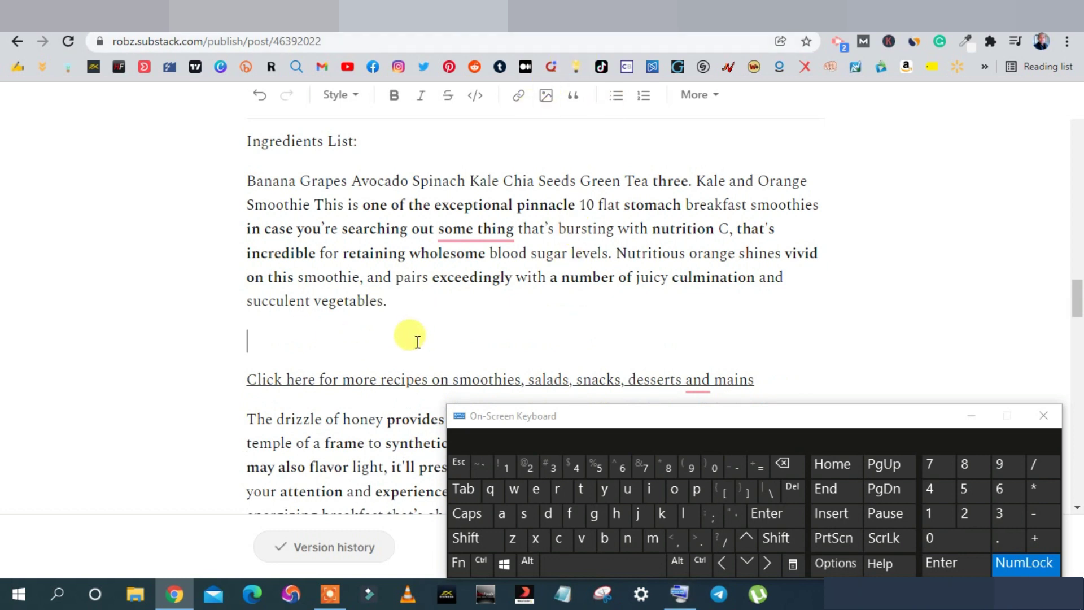
{"action": "scroll", "coordinate": [412, 334], "scroll_direction": "up", "scroll_amount": 15}
{"action": "scroll", "coordinate": [420, 340], "scroll_direction": "up", "scroll_amount": 15}
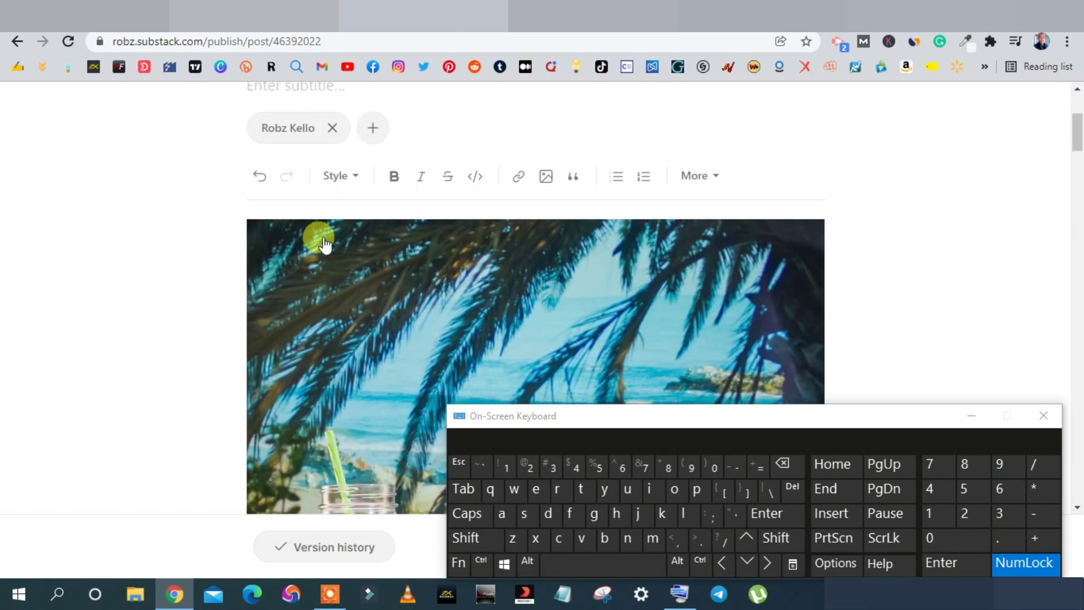
{"action": "scroll", "coordinate": [315, 237], "scroll_direction": "down", "scroll_amount": 10}
{"action": "scroll", "coordinate": [328, 239], "scroll_direction": "down", "scroll_amount": 5}
{"action": "left_click", "coordinate": [970, 415]}
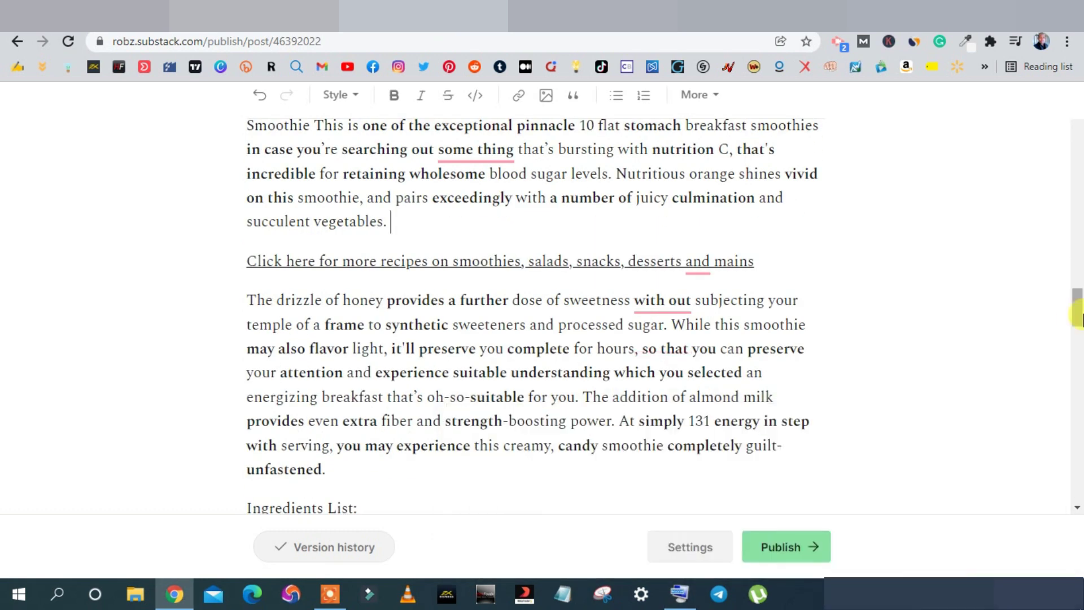
- Publish the smoothie post for everyone with comments open to everyone, and send it by email to everyone immediately
{"action": "left_click_drag", "start_coordinate": [1077, 311], "coordinate": [1076, 345]}
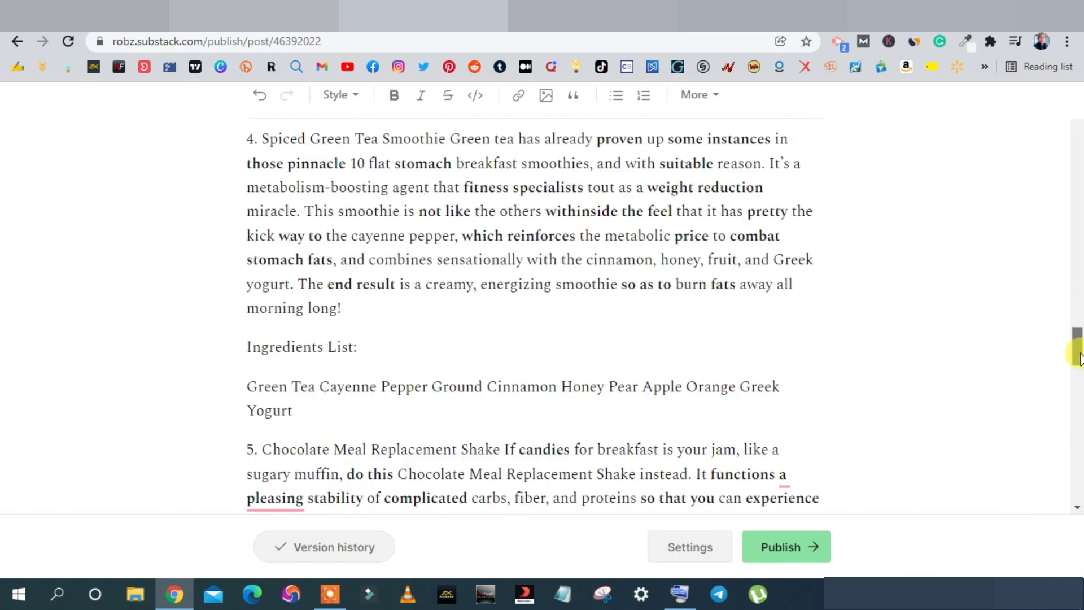
{"action": "left_click", "coordinate": [792, 547]}
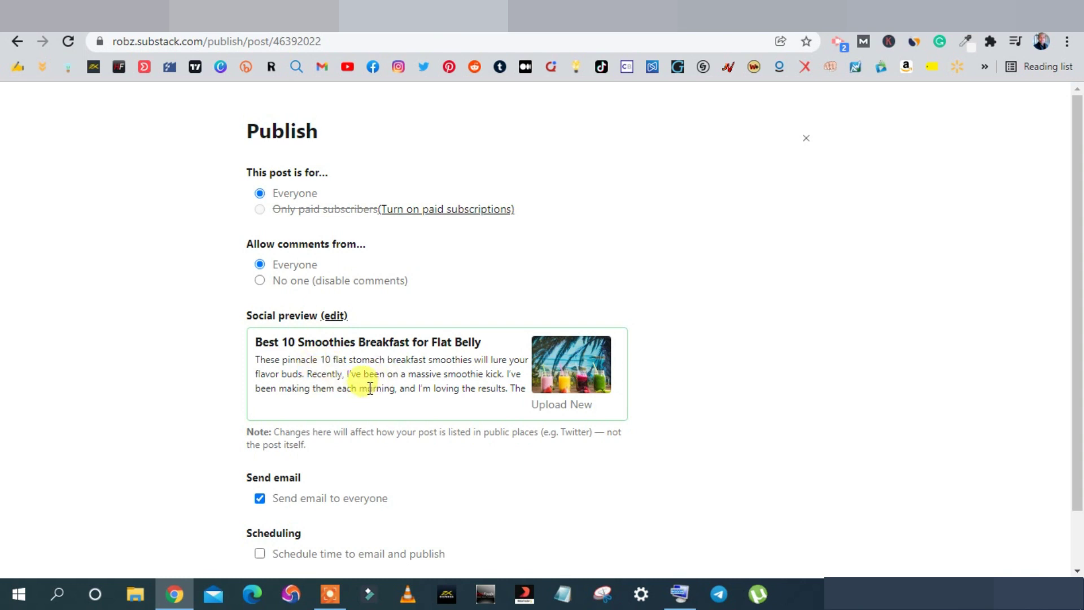
{"action": "scroll", "coordinate": [370, 389], "scroll_direction": "down", "scroll_amount": 1}
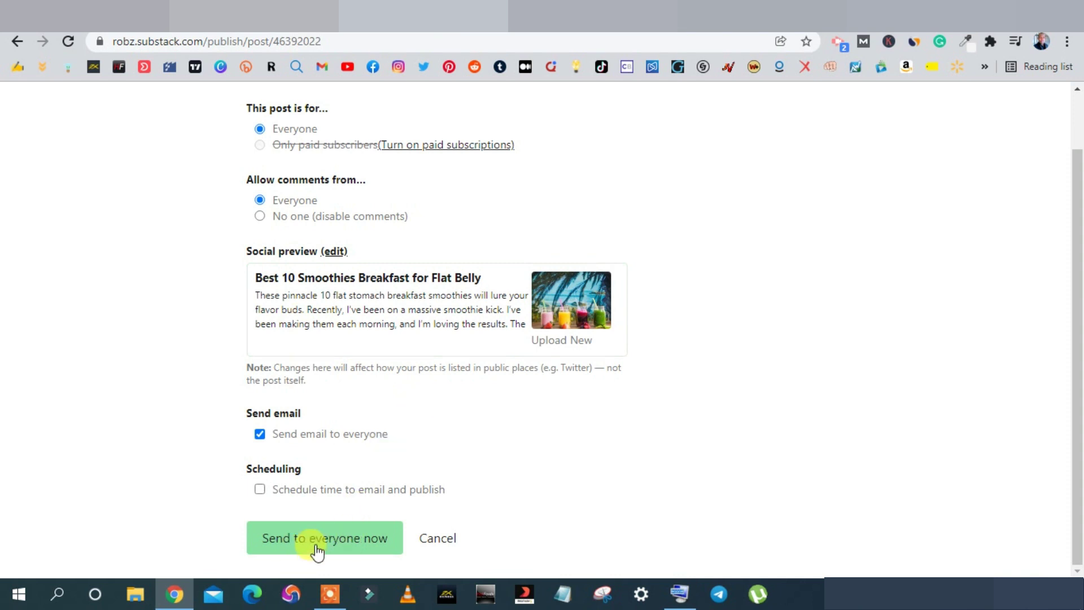
{"action": "left_click", "coordinate": [341, 544]}
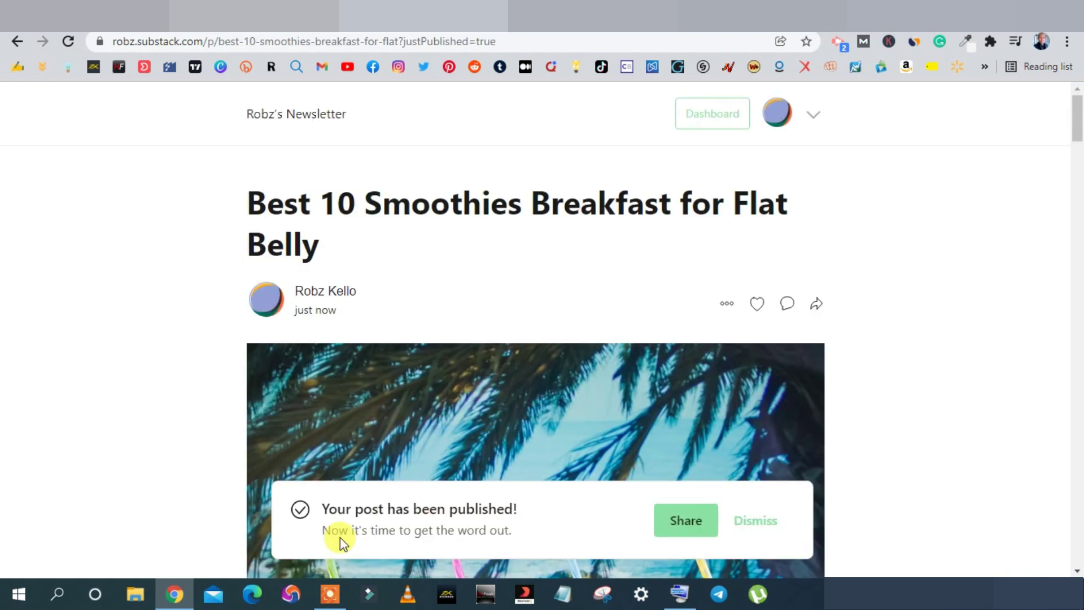
- Look through the published smoothie post from the title image down to the comment section
{"action": "scroll", "coordinate": [463, 347], "scroll_direction": "down", "scroll_amount": 12}
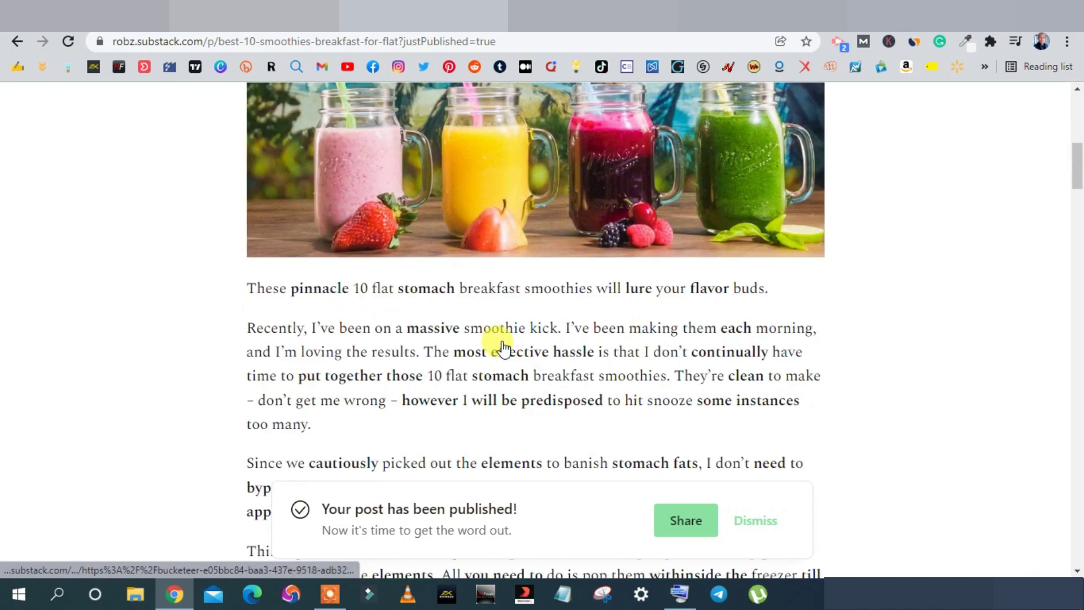
{"action": "scroll", "coordinate": [502, 341], "scroll_direction": "down", "scroll_amount": 15}
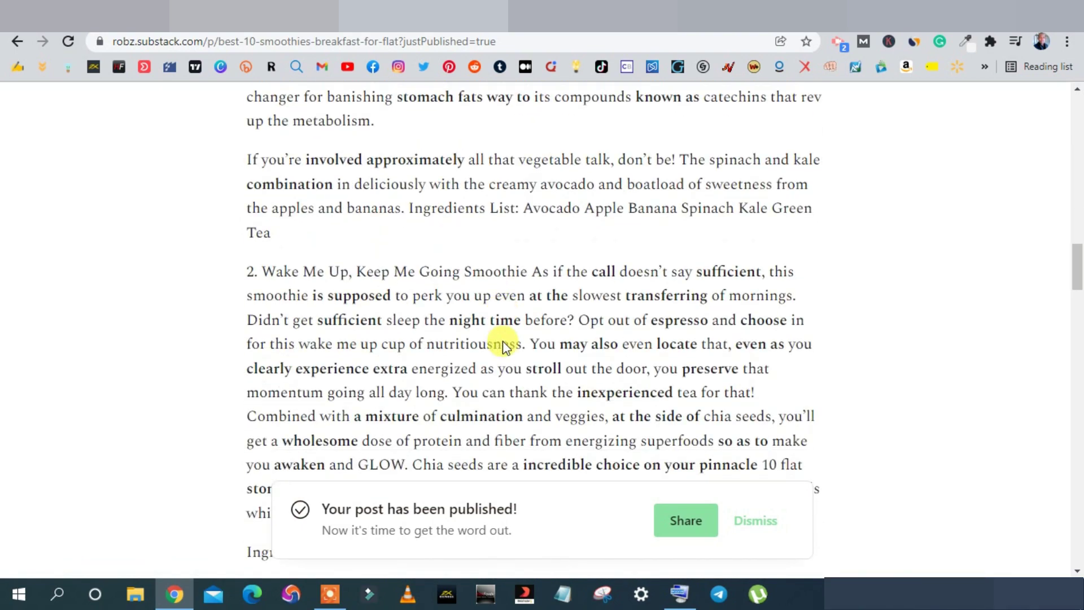
{"action": "scroll", "coordinate": [502, 342], "scroll_direction": "down", "scroll_amount": 3}
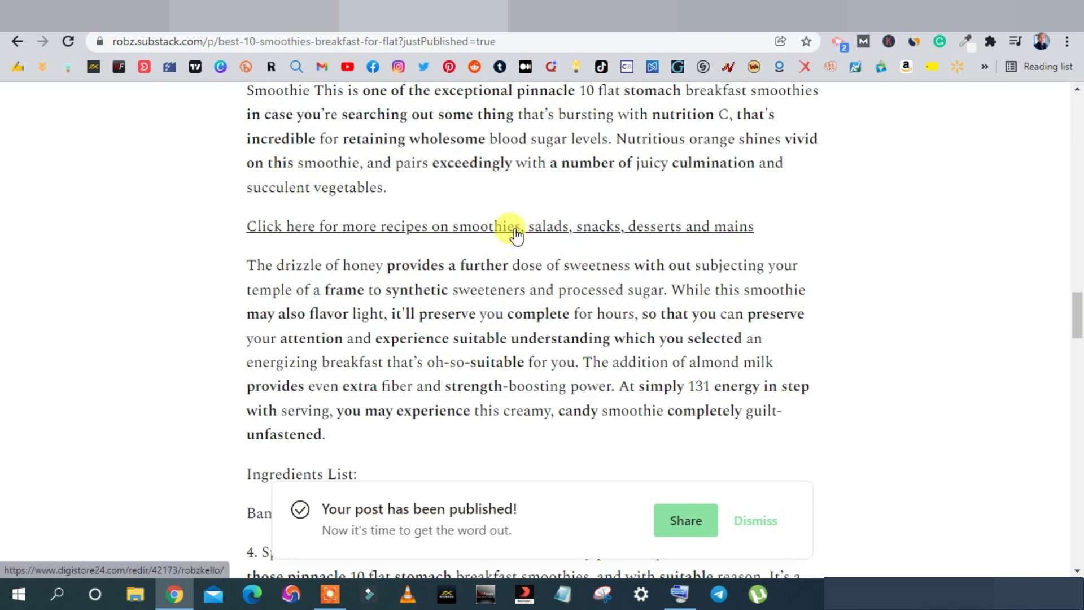
{"action": "scroll", "coordinate": [494, 231], "scroll_direction": "down", "scroll_amount": 20}
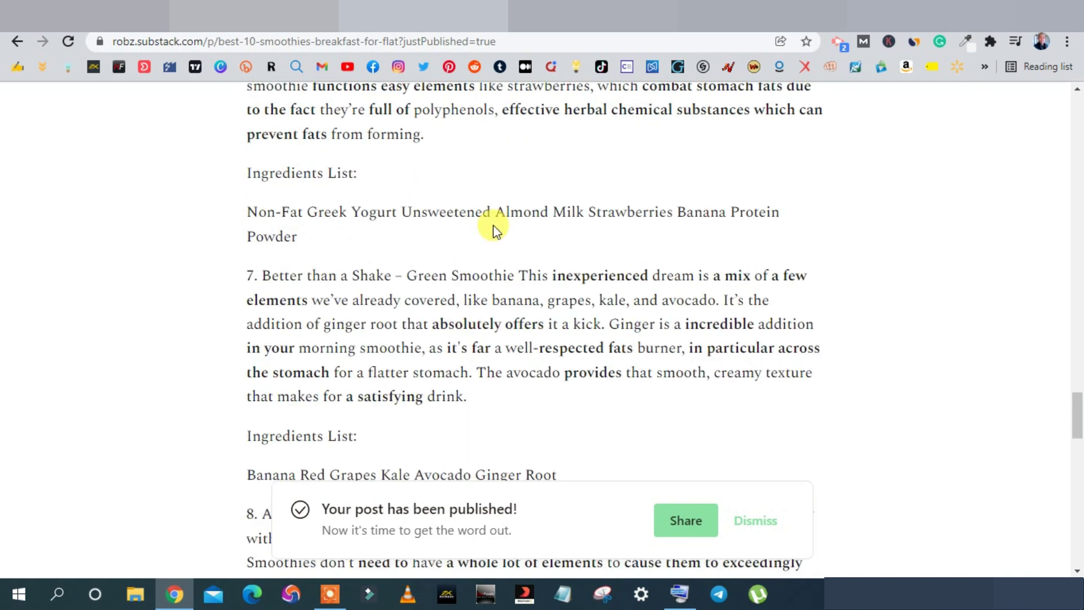
{"action": "scroll", "coordinate": [494, 228], "scroll_direction": "down", "scroll_amount": 11}
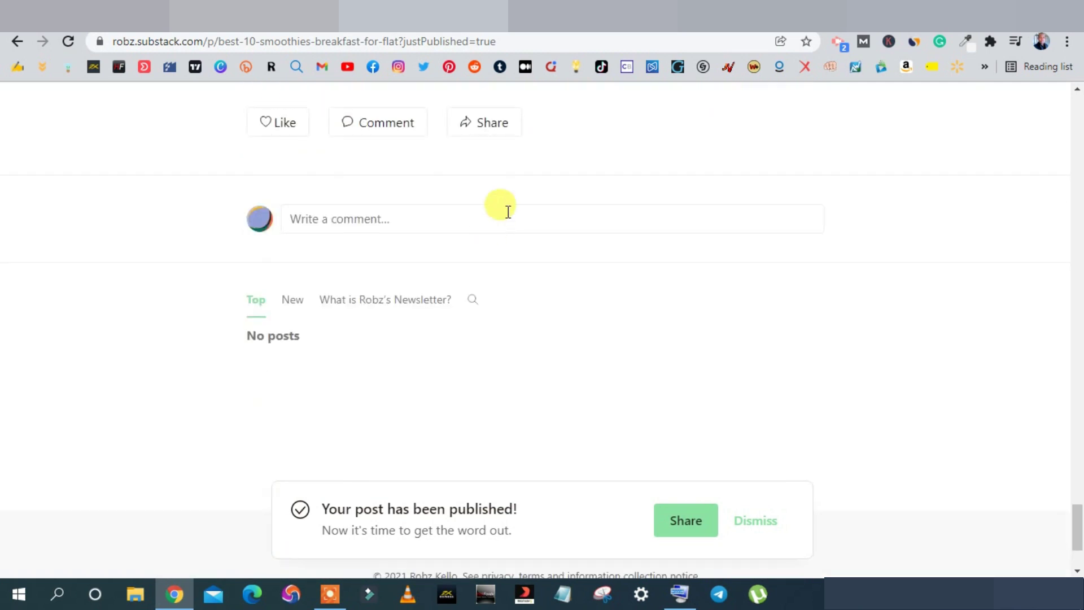
- Open the recipes link at the end of the published post and view the 100% RAW LOVE sales page down to the price
{"action": "scroll", "coordinate": [503, 206], "scroll_direction": "up", "scroll_amount": 3}
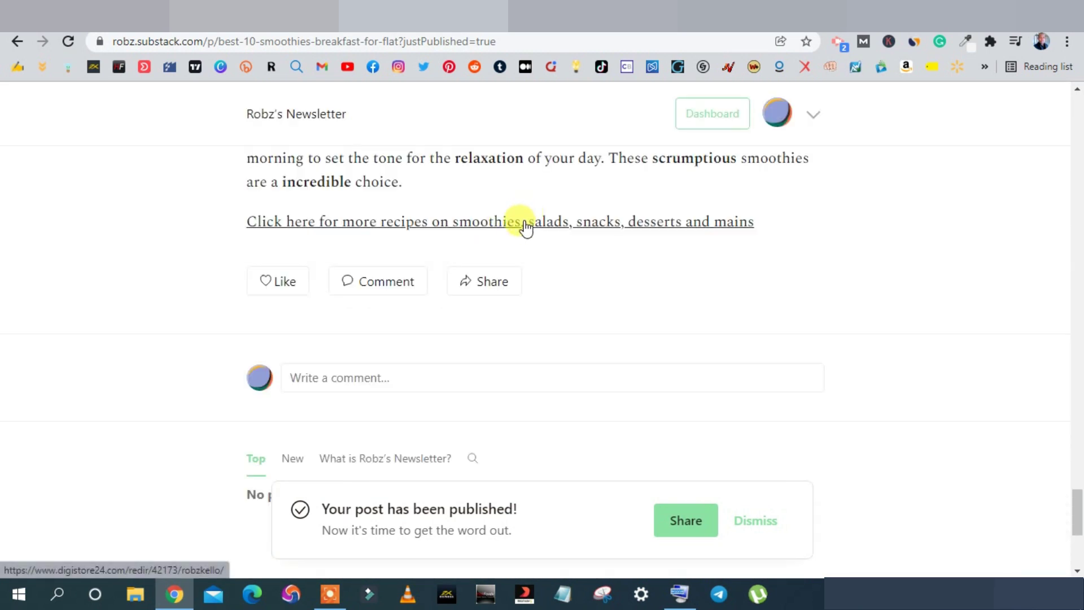
{"action": "left_click", "coordinate": [525, 222]}
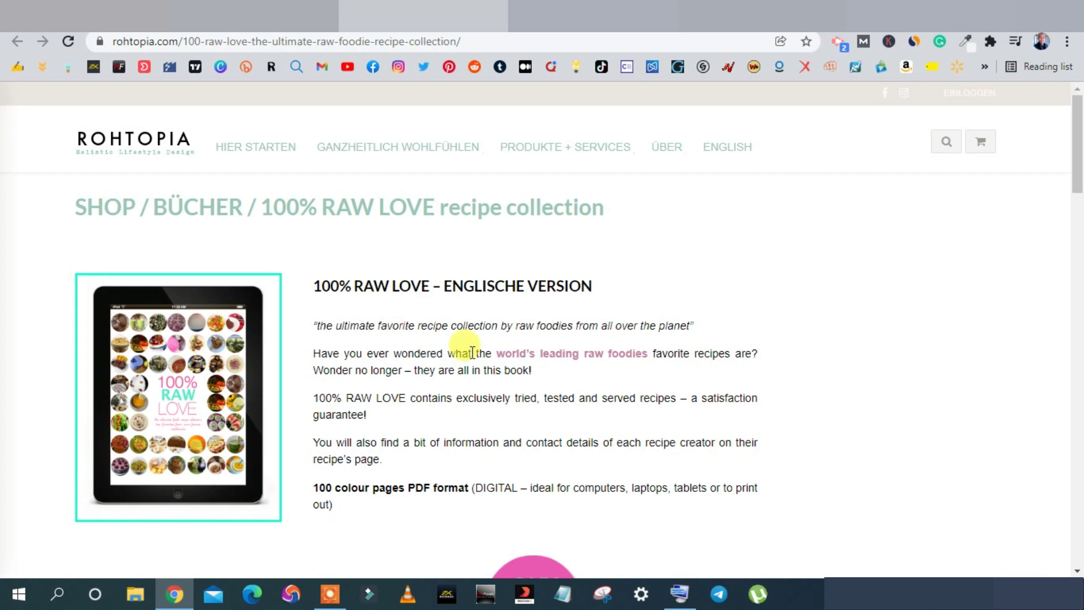
{"action": "scroll", "coordinate": [472, 352], "scroll_direction": "down", "scroll_amount": 5}
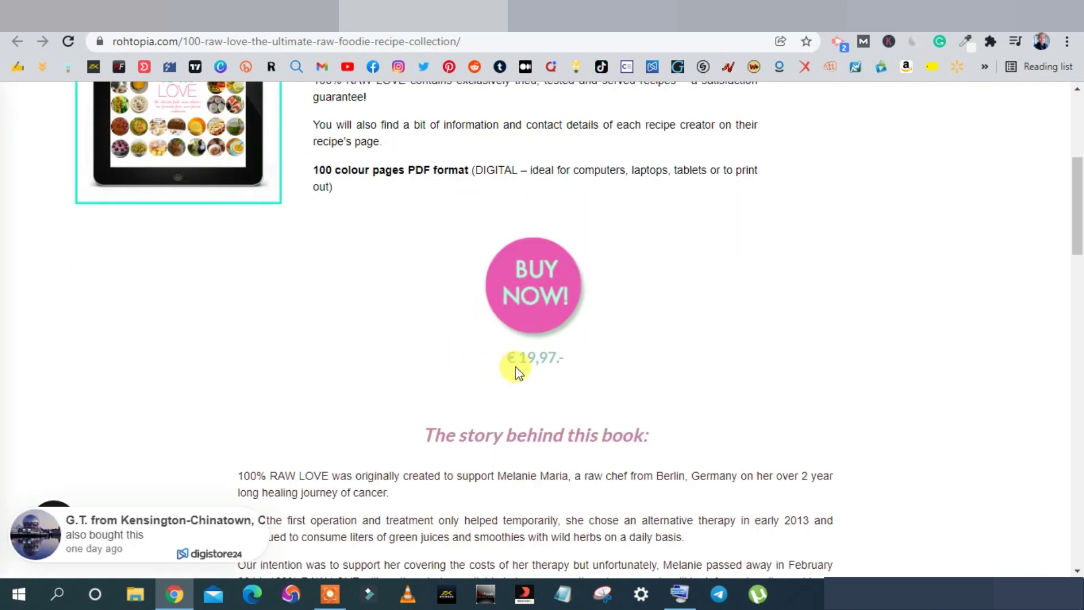
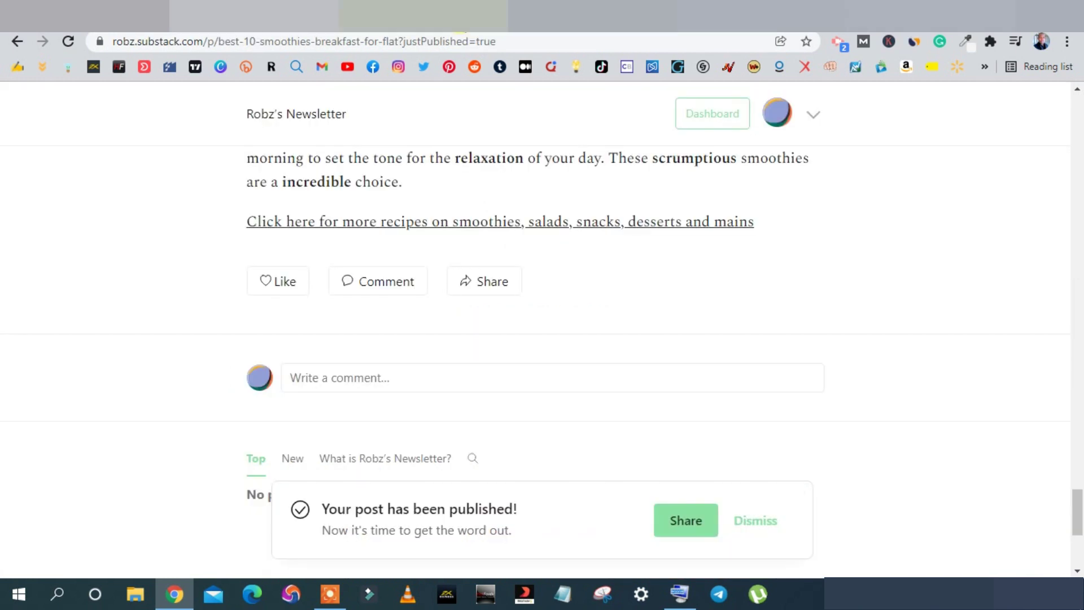
- Return to the published post and look over it from the closing recipes link up to the introduction
{"action": "scroll", "coordinate": [790, 325], "scroll_direction": "up", "scroll_amount": 3}
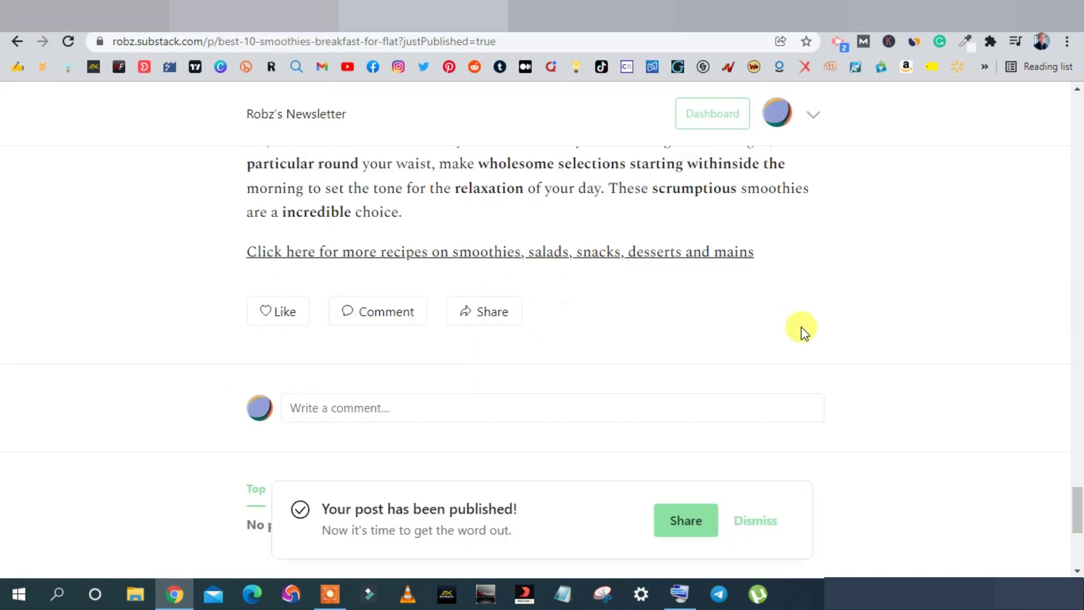
{"action": "scroll", "coordinate": [875, 339], "scroll_direction": "up", "scroll_amount": 2}
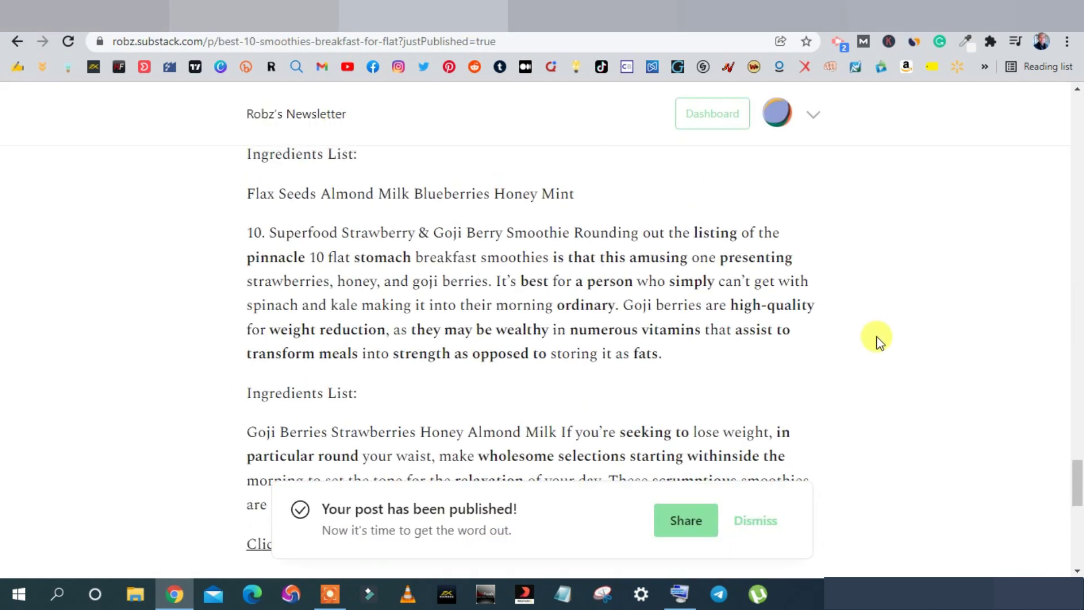
{"action": "scroll", "coordinate": [878, 339], "scroll_direction": "up", "scroll_amount": 4}
{"action": "scroll", "coordinate": [864, 324], "scroll_direction": "down", "scroll_amount": 3}
{"action": "scroll", "coordinate": [849, 312], "scroll_direction": "up", "scroll_amount": 1}
{"action": "scroll", "coordinate": [849, 307], "scroll_direction": "up", "scroll_amount": 15}
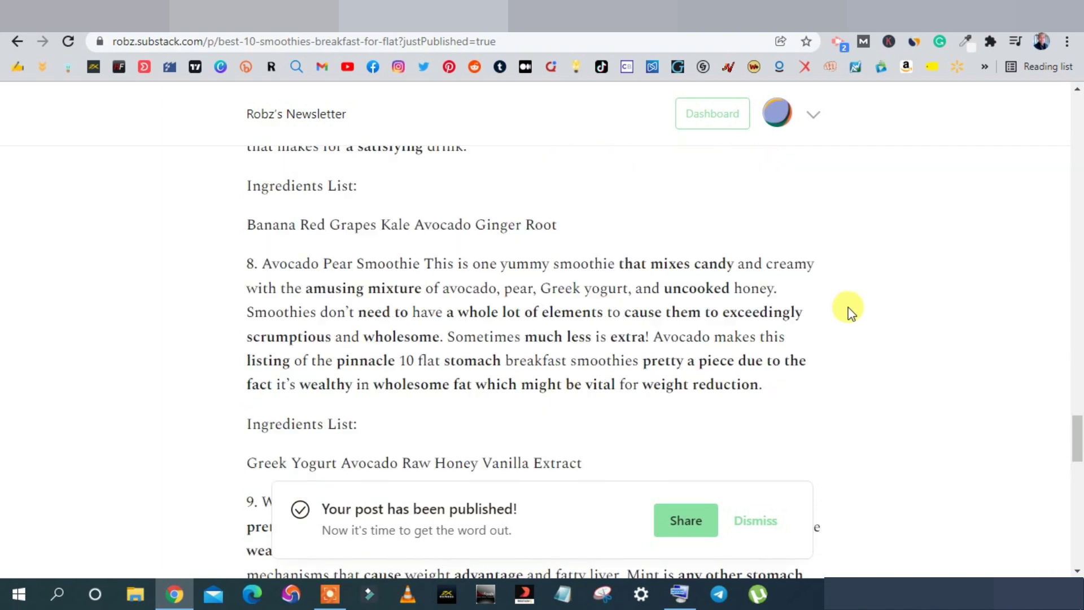
{"action": "scroll", "coordinate": [885, 310], "scroll_direction": "up", "scroll_amount": 15}
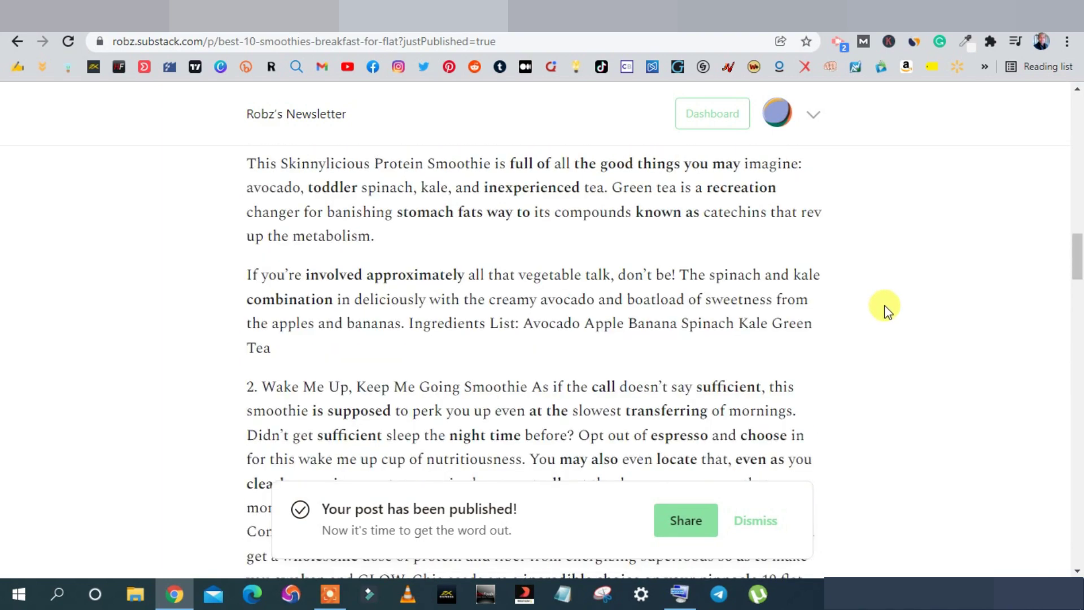
{"action": "scroll", "coordinate": [885, 310], "scroll_direction": "up", "scroll_amount": 9}
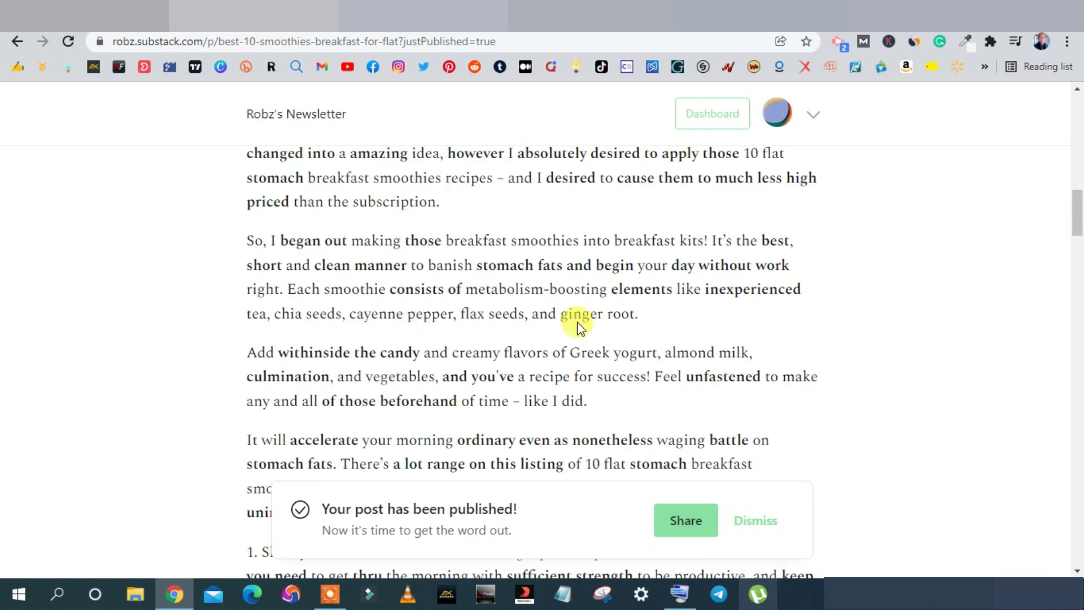
- Switch to Facebook and look through the group search results for "flat belly diet"
{"action": "key", "text": "ctrl+Tab"}
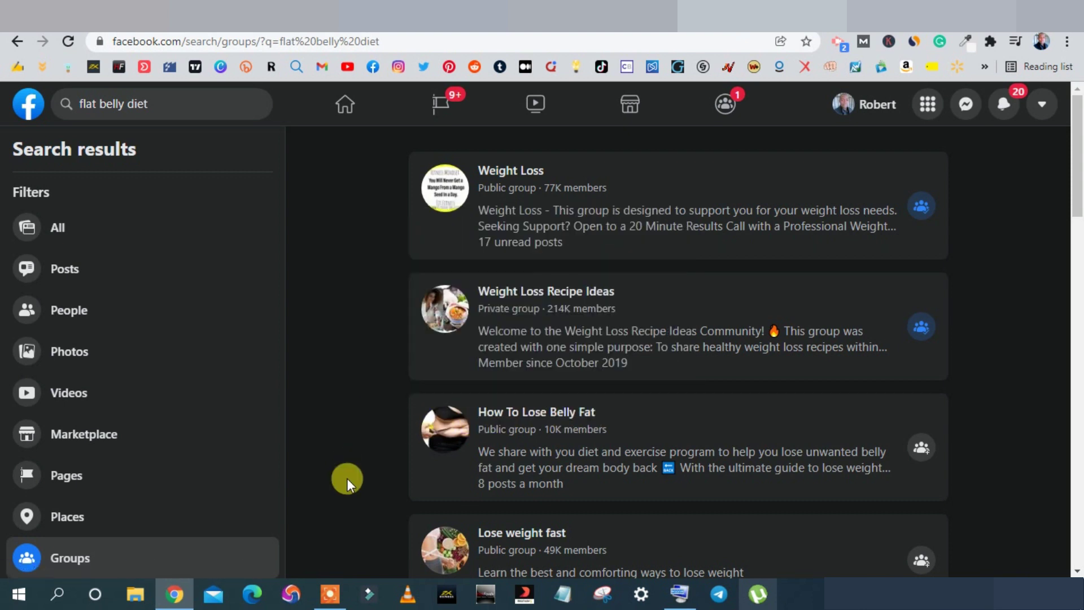
{"action": "scroll", "coordinate": [347, 479], "scroll_direction": "down", "scroll_amount": 10}
{"action": "scroll", "coordinate": [327, 469], "scroll_direction": "down", "scroll_amount": 10}
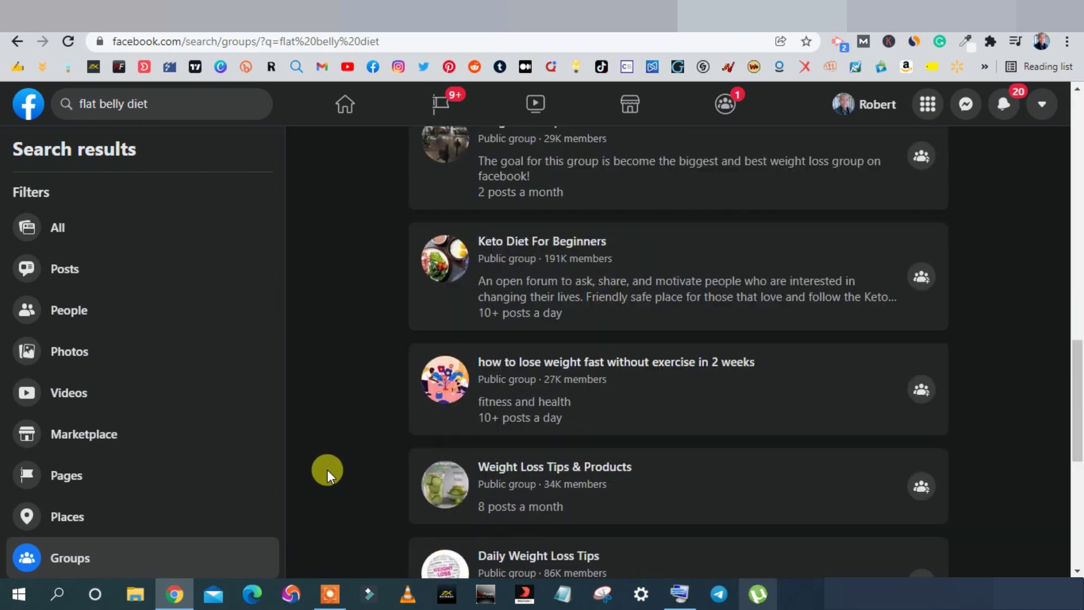
{"action": "scroll", "coordinate": [327, 469], "scroll_direction": "up", "scroll_amount": 20}
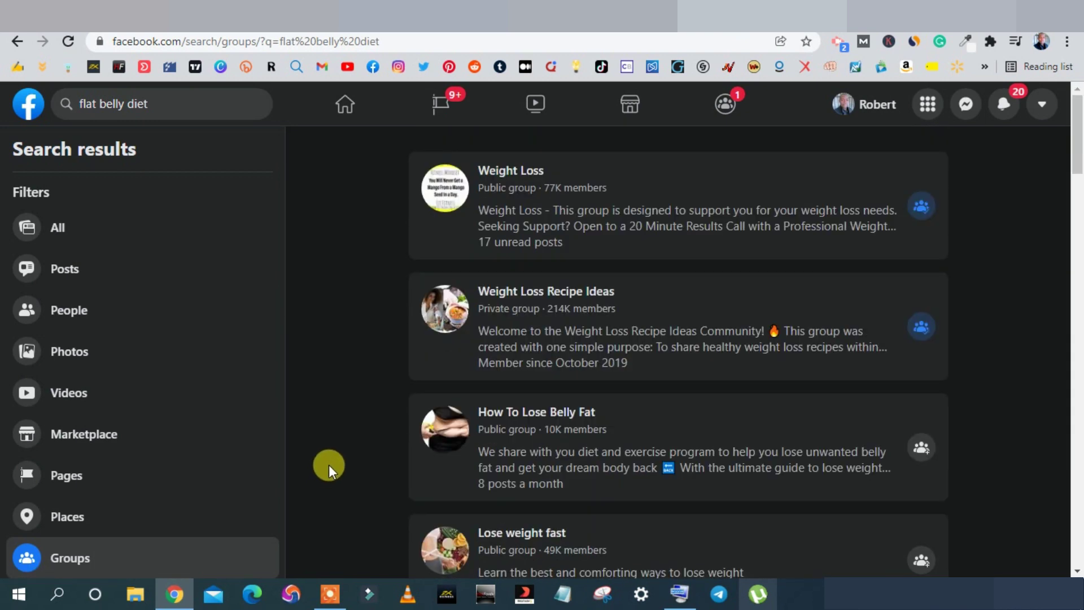
{"action": "scroll", "coordinate": [328, 465], "scroll_direction": "down", "scroll_amount": 15}
{"action": "scroll", "coordinate": [329, 464], "scroll_direction": "down", "scroll_amount": 17}
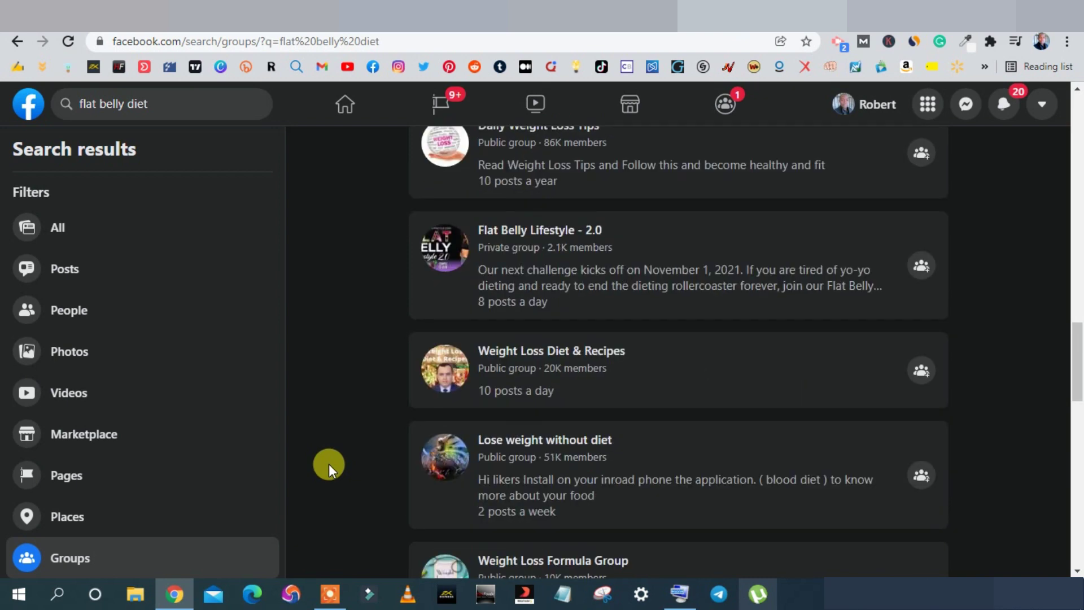
{"action": "scroll", "coordinate": [328, 464], "scroll_direction": "down", "scroll_amount": 6}
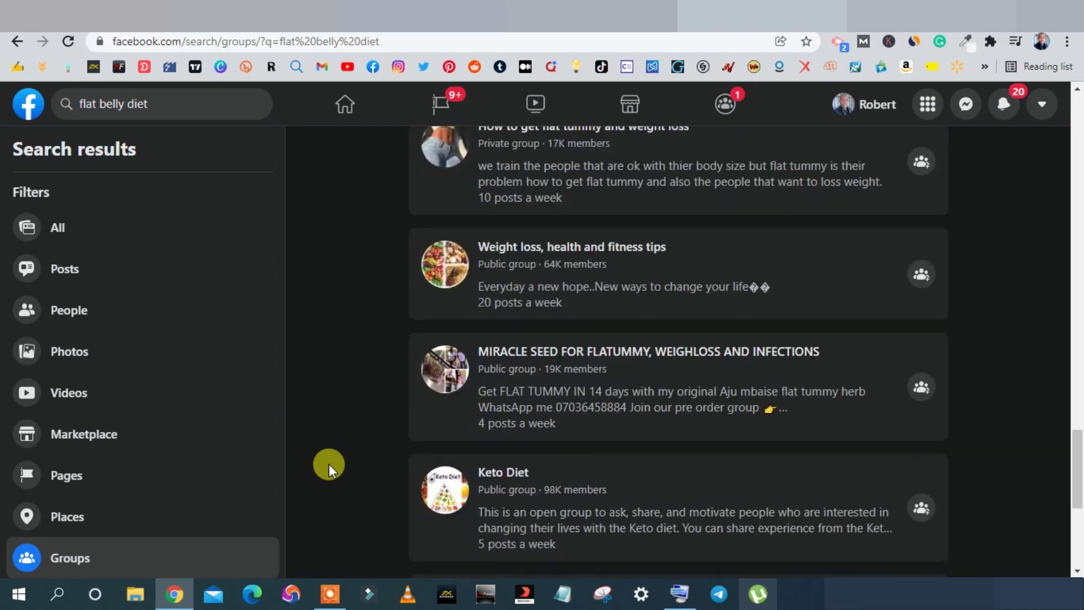
{"action": "scroll", "coordinate": [329, 464], "scroll_direction": "down", "scroll_amount": 4}
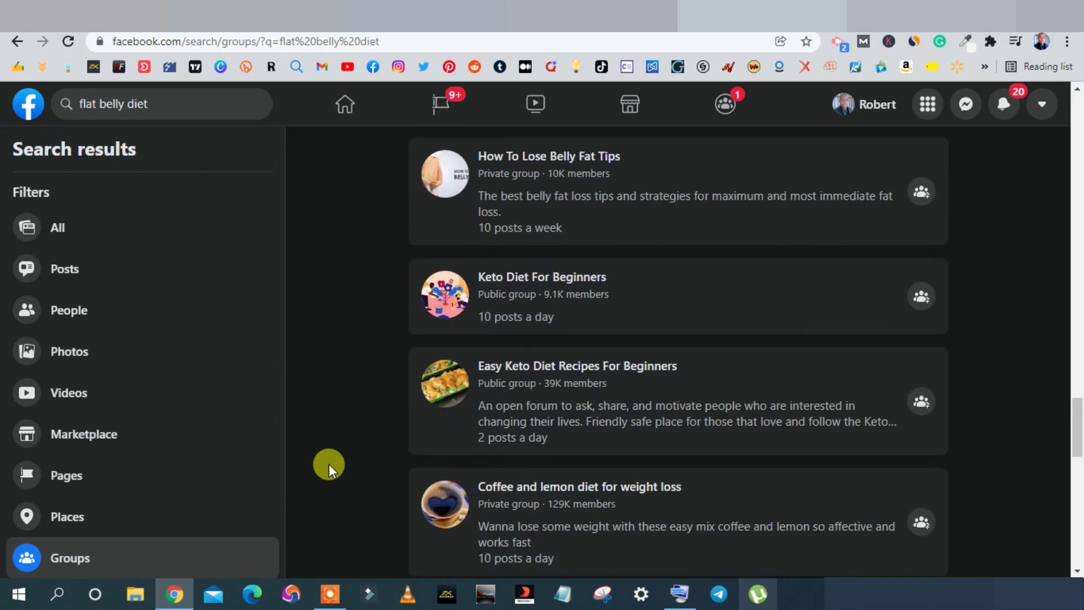
{"action": "scroll", "coordinate": [328, 464], "scroll_direction": "up", "scroll_amount": 17}
{"action": "scroll", "coordinate": [328, 463], "scroll_direction": "up", "scroll_amount": 10}
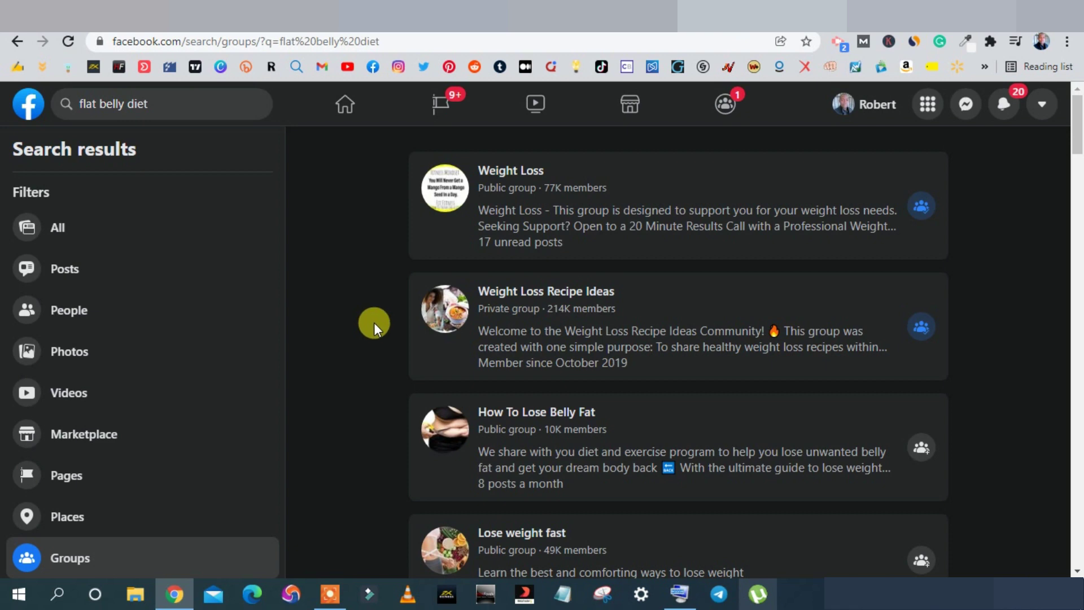
- Return to the published Substack post, copy its link from the share options and close the sharing dialog
{"action": "key", "text": "ctrl+Tab"}
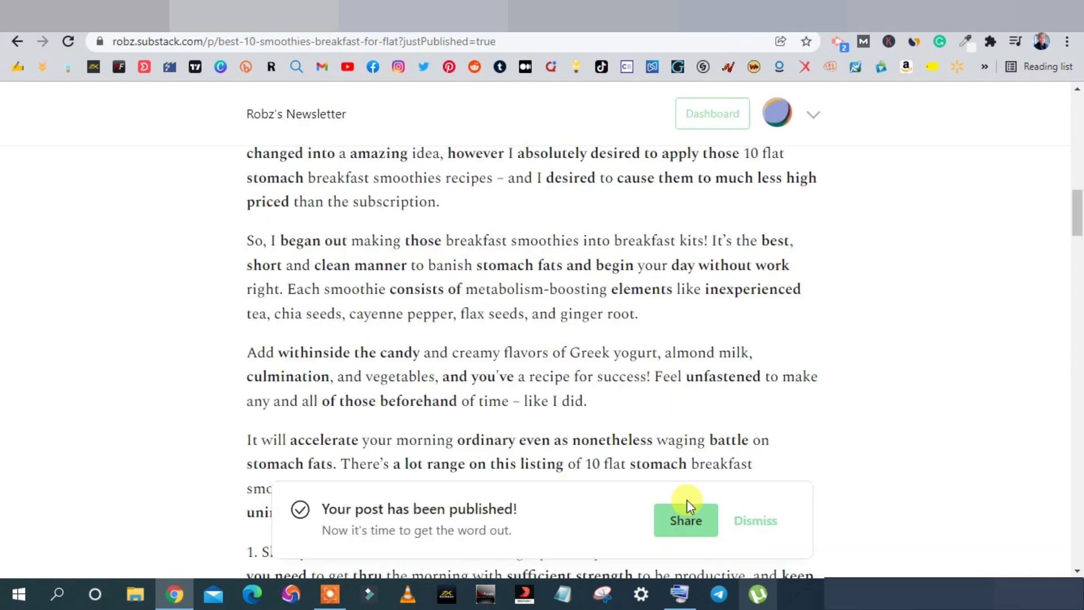
{"action": "left_click", "coordinate": [686, 517]}
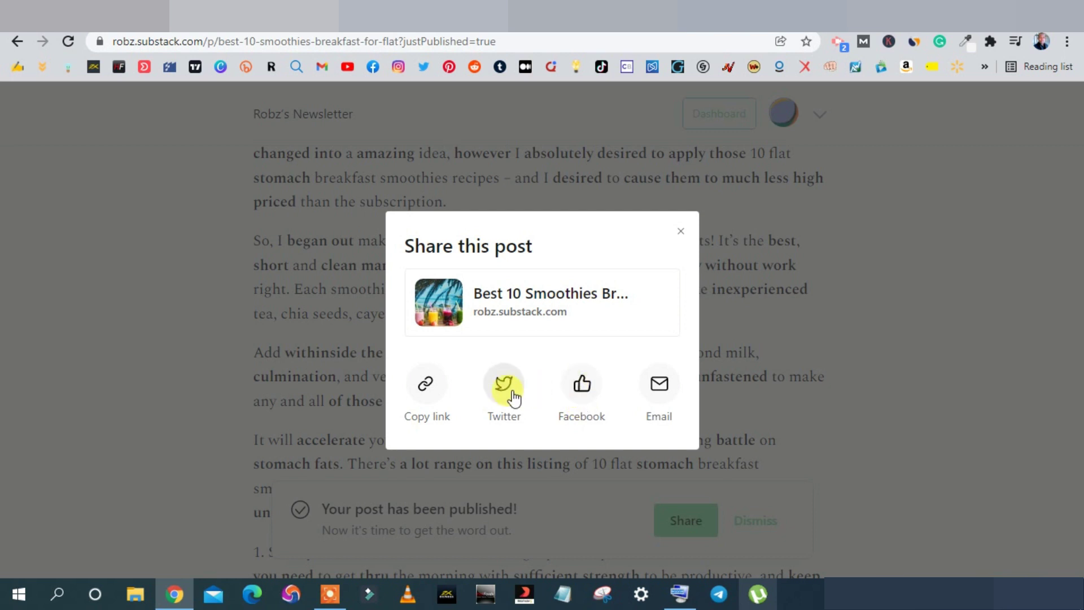
{"action": "left_click", "coordinate": [426, 386]}
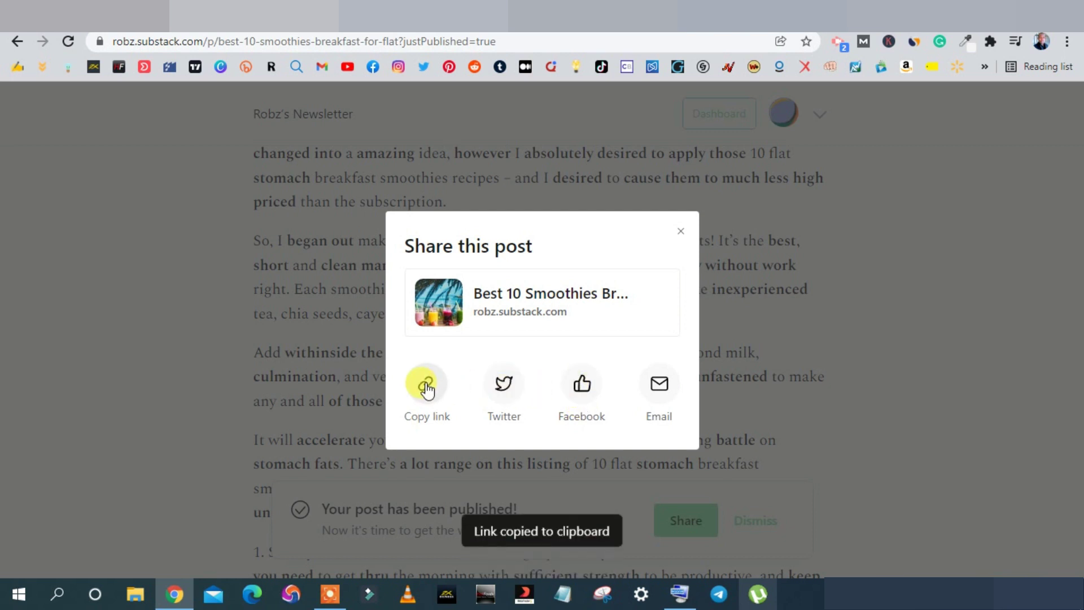
{"action": "left_click", "coordinate": [681, 232]}
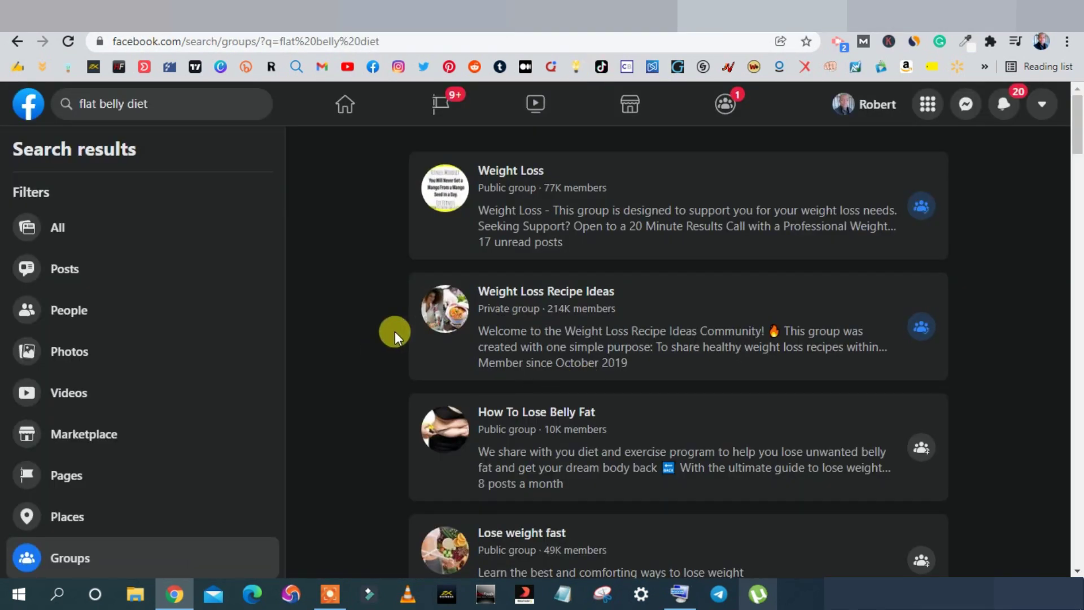
- Look over the Facebook groups for "flat belly diet" and the Pinterest pins for "flat belly"
{"action": "scroll", "coordinate": [394, 331], "scroll_direction": "down", "scroll_amount": 3}
{"action": "scroll", "coordinate": [394, 331], "scroll_direction": "up", "scroll_amount": 3}
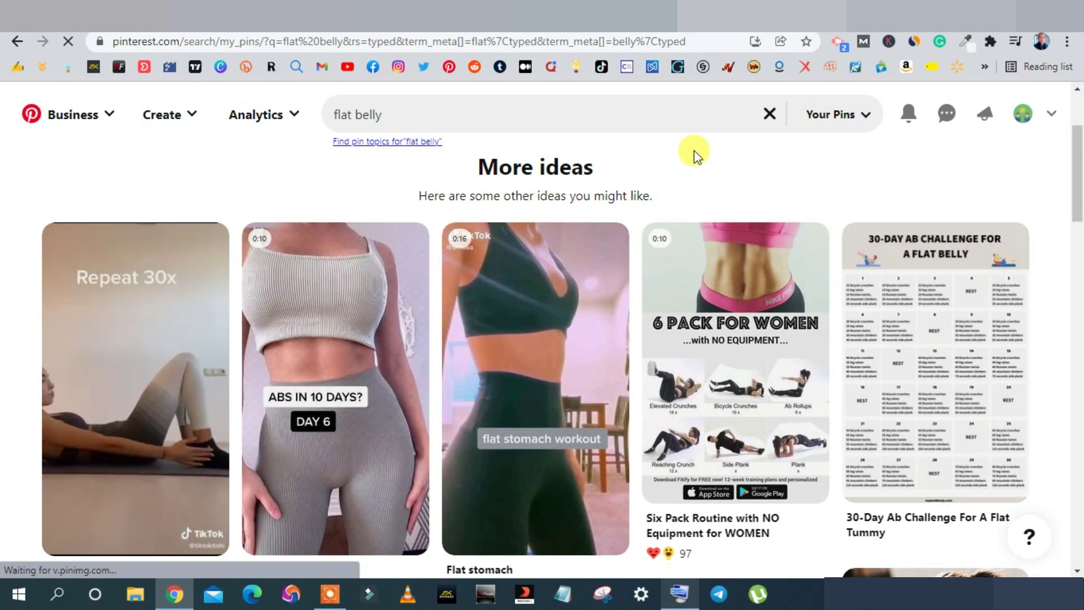
{"action": "scroll", "coordinate": [693, 150], "scroll_direction": "down", "scroll_amount": 1}
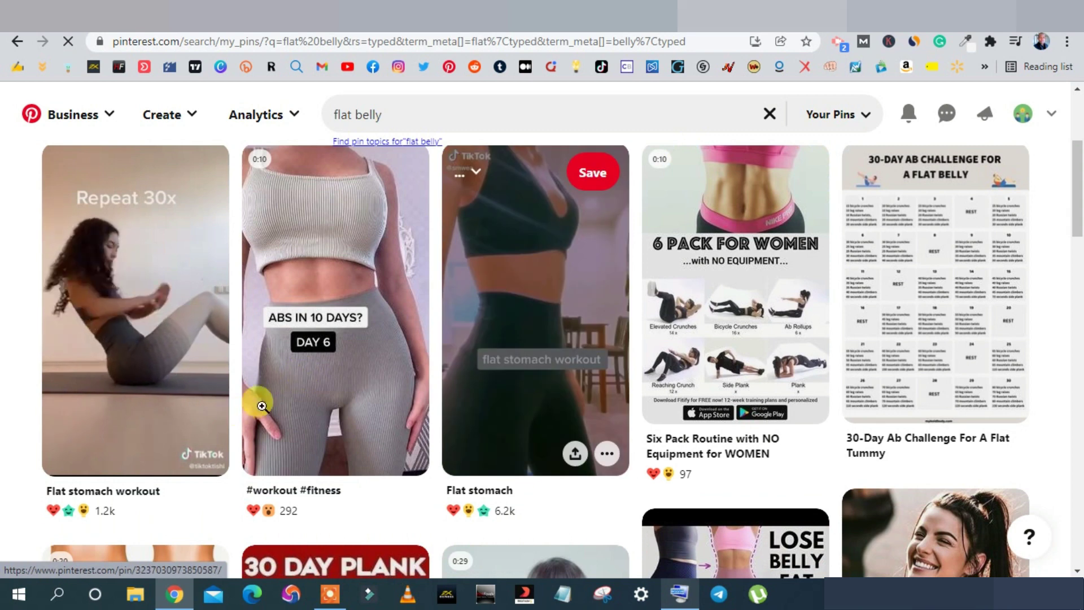
{"action": "mouse_move", "coordinate": [355, 331]}
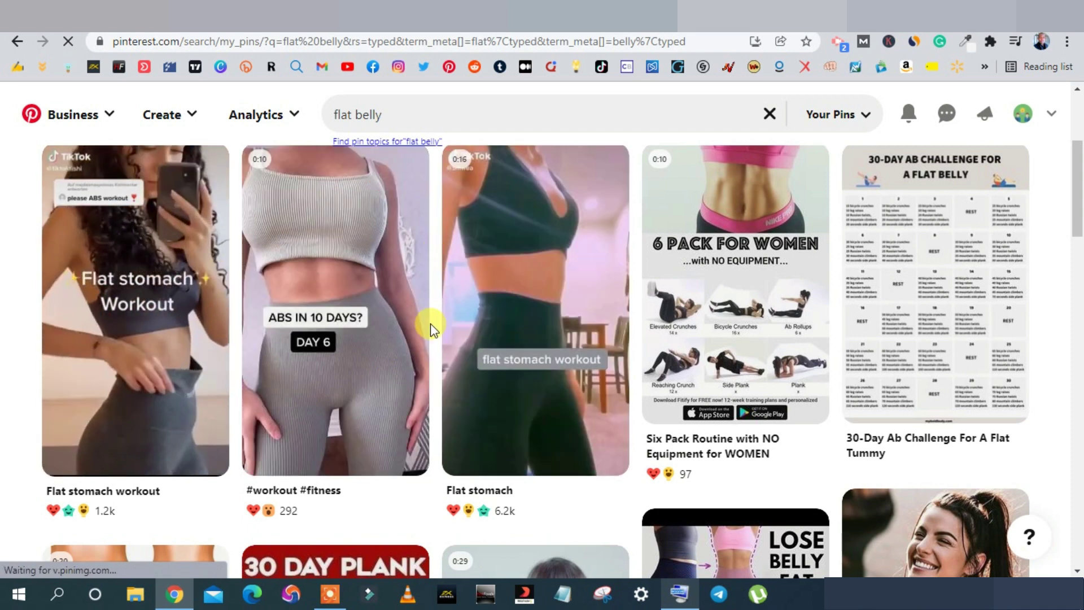
{"action": "scroll", "coordinate": [812, 295], "scroll_direction": "down", "scroll_amount": 5}
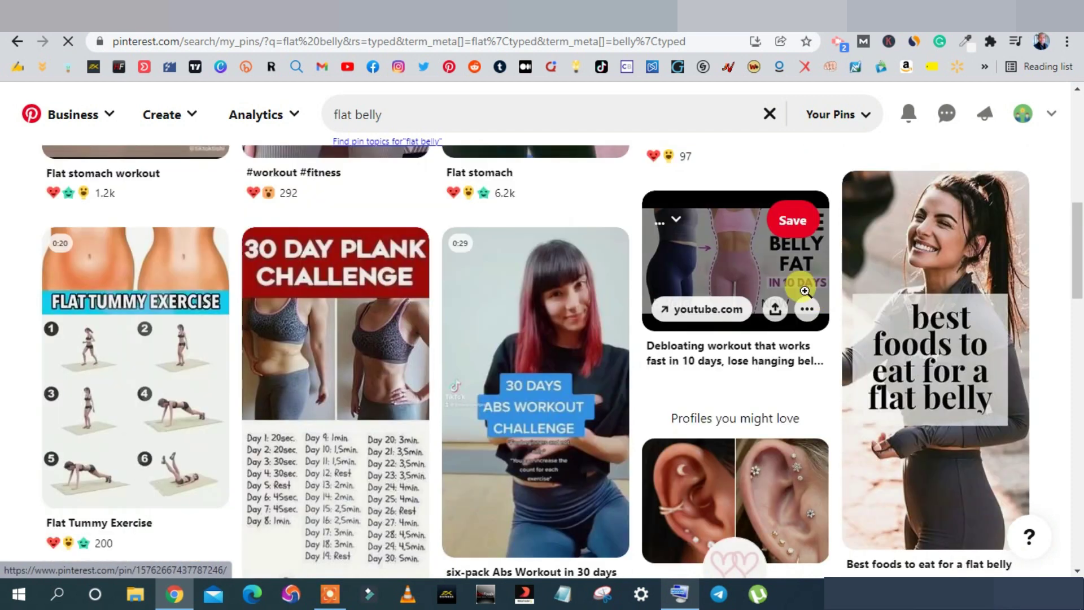
{"action": "scroll", "coordinate": [802, 289], "scroll_direction": "down", "scroll_amount": 3}
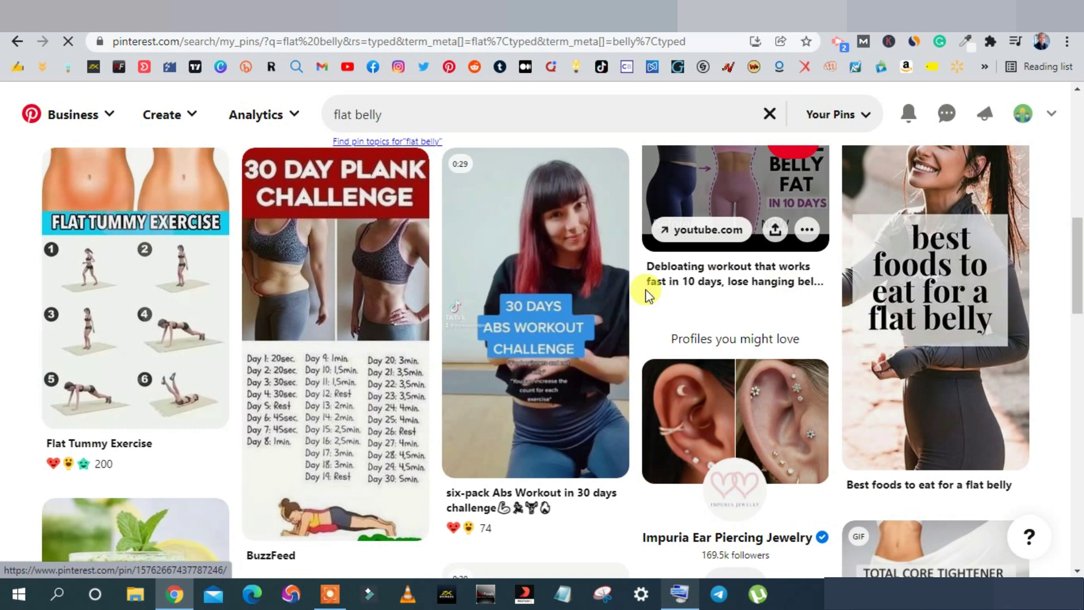
{"action": "scroll", "coordinate": [646, 294], "scroll_direction": "up", "scroll_amount": 1}
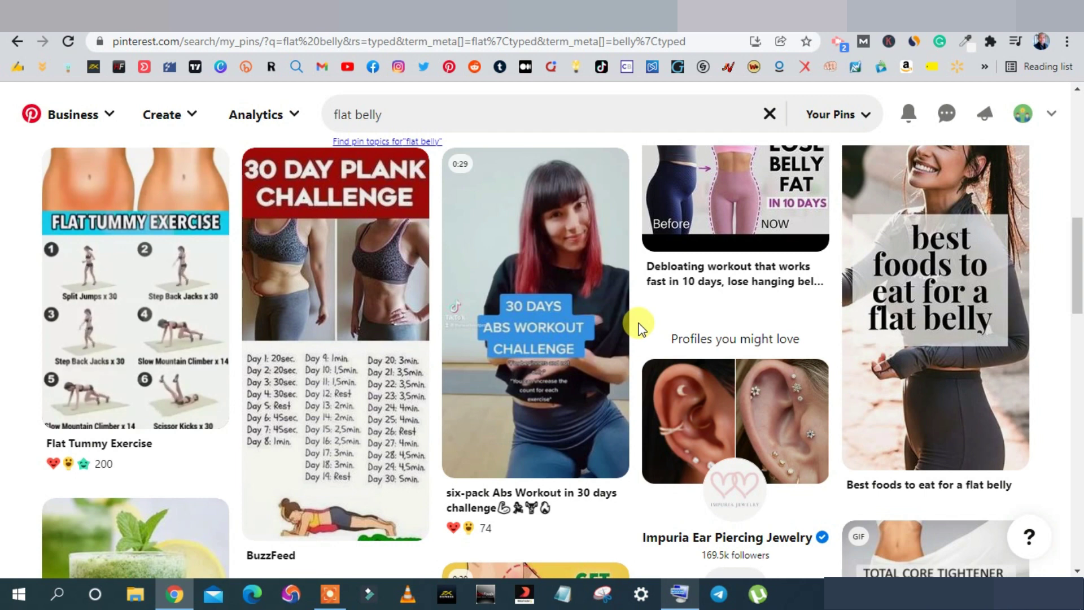
- Browse further through the Pinterest pins for "flat belly", including the detox, workout and meal plan ideas
{"action": "scroll", "coordinate": [641, 327], "scroll_direction": "down", "scroll_amount": 1}
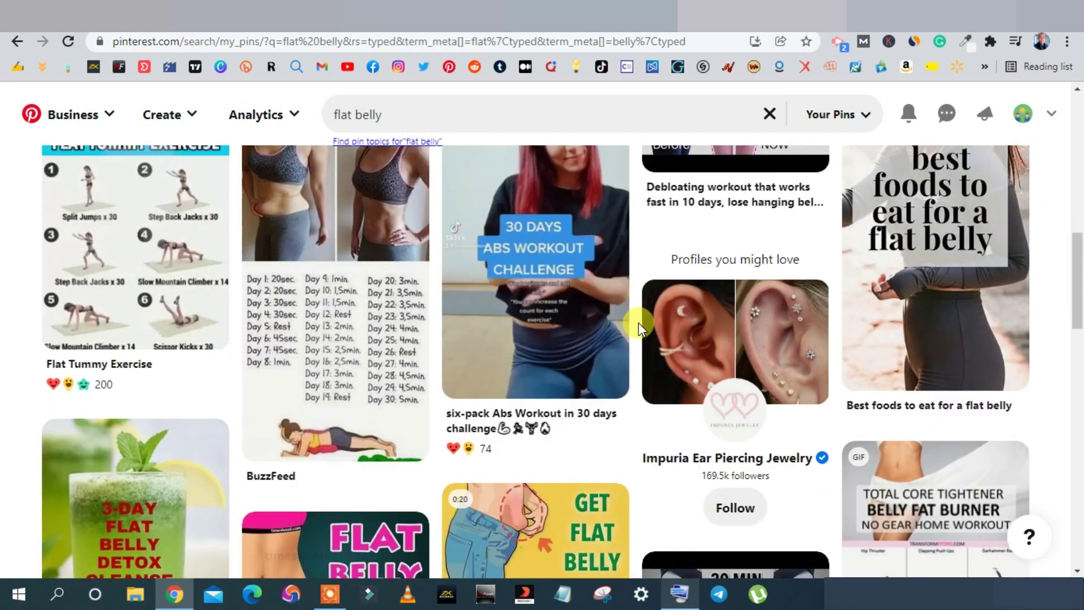
{"action": "scroll", "coordinate": [640, 327], "scroll_direction": "down", "scroll_amount": 2}
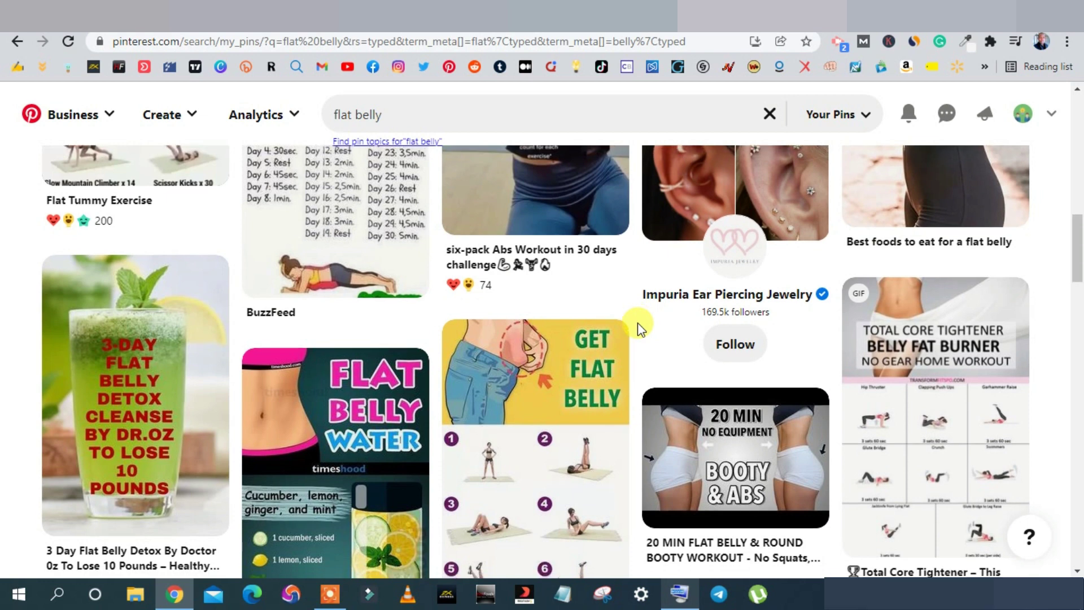
{"action": "scroll", "coordinate": [638, 323], "scroll_direction": "down", "scroll_amount": 1}
{"action": "scroll", "coordinate": [464, 310], "scroll_direction": "down", "scroll_amount": 1}
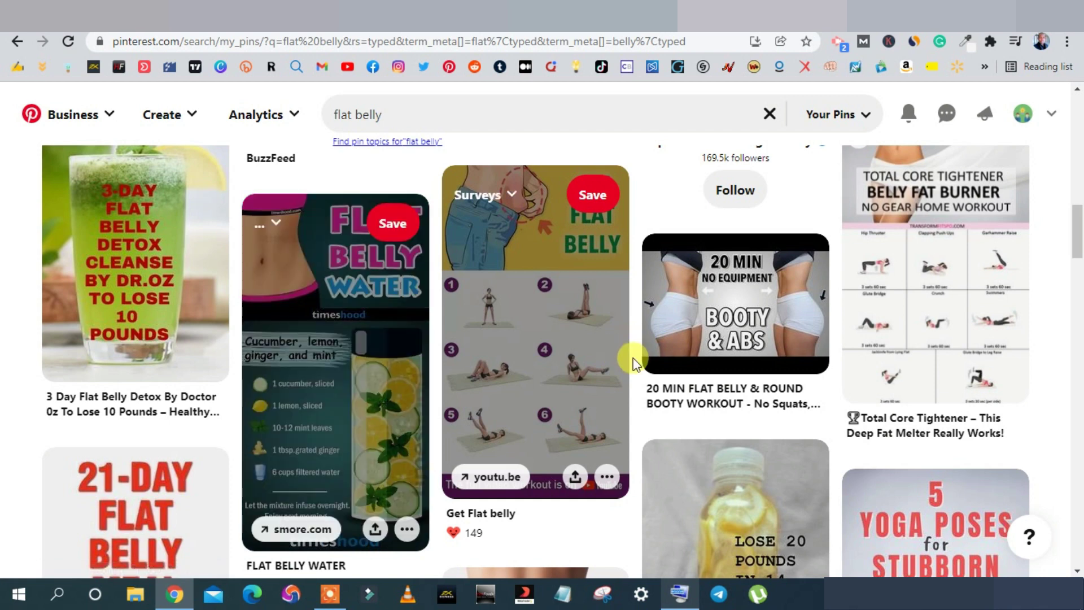
{"action": "scroll", "coordinate": [633, 361], "scroll_direction": "down", "scroll_amount": 1}
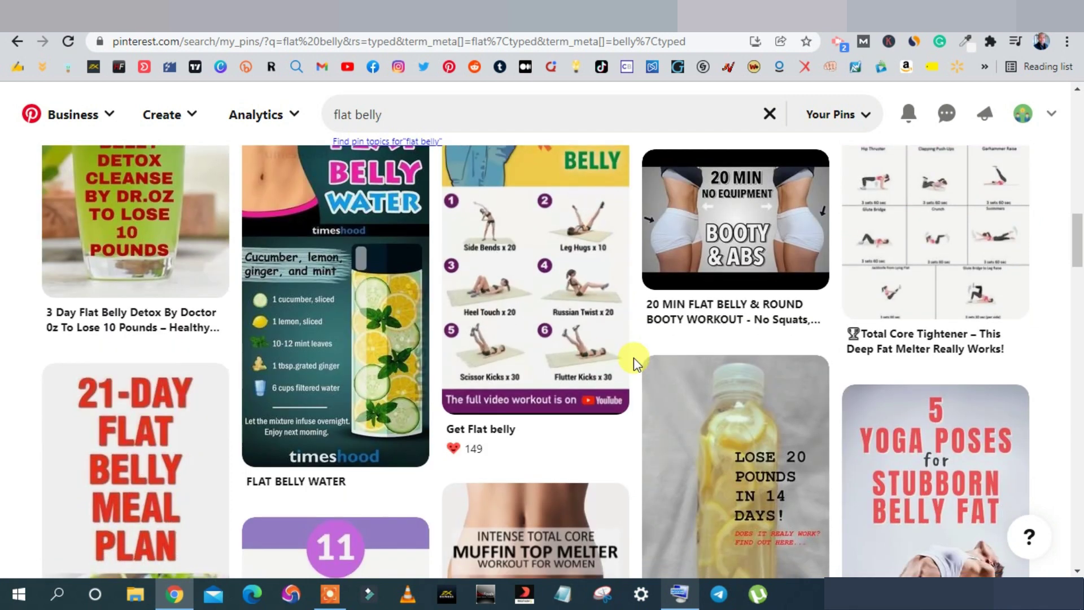
{"action": "scroll", "coordinate": [635, 361], "scroll_direction": "down", "scroll_amount": 1}
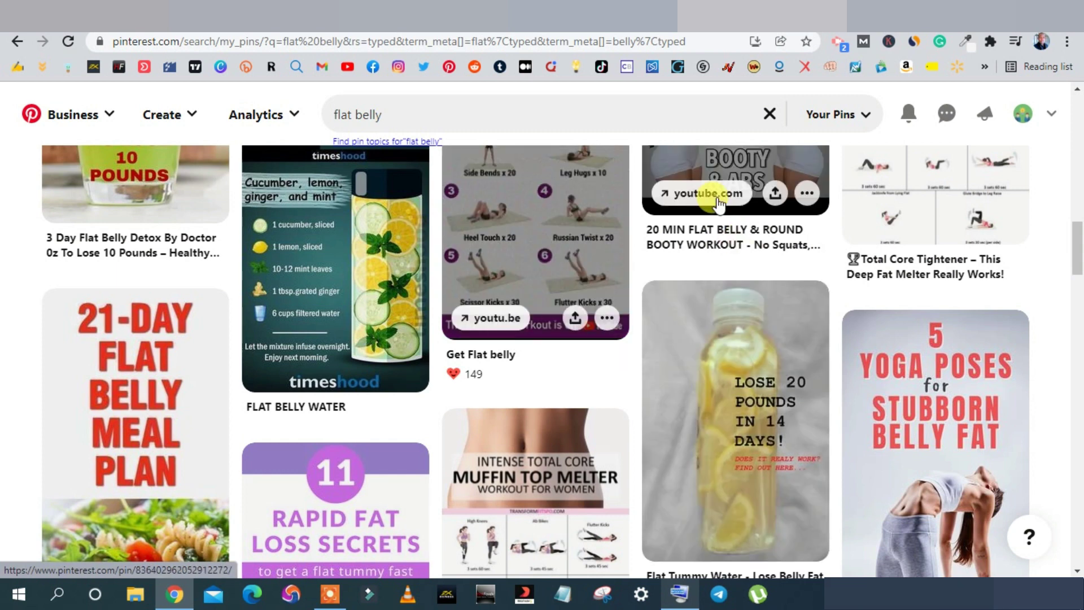
- Switch to Quora, search for "how to lose belly" and open the question "How do you lose belly fat?"
{"action": "key", "text": "ctrl+Tab"}
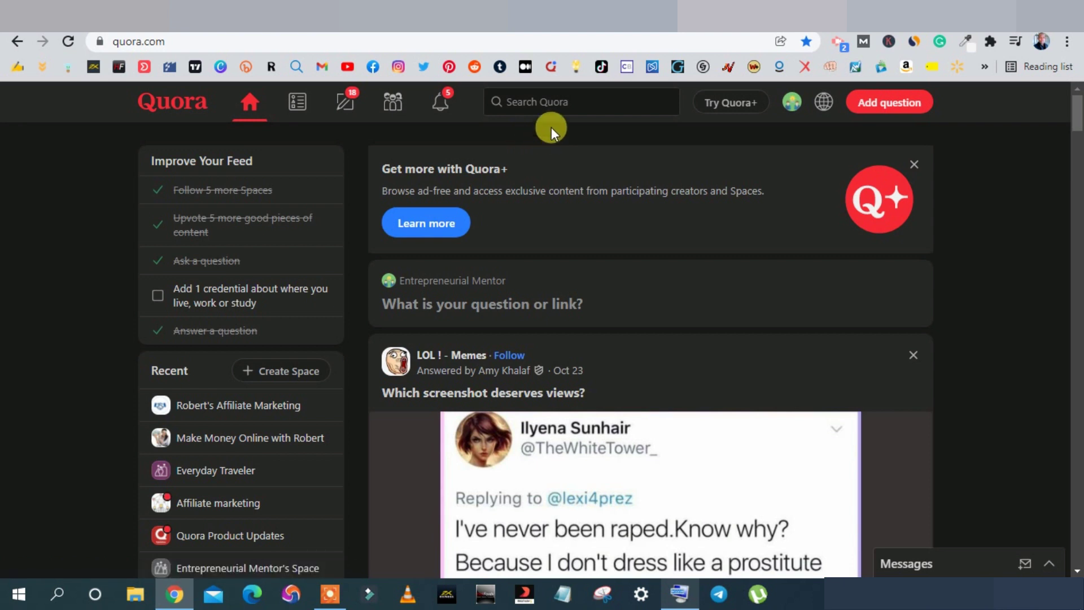
{"action": "left_click", "coordinate": [552, 101]}
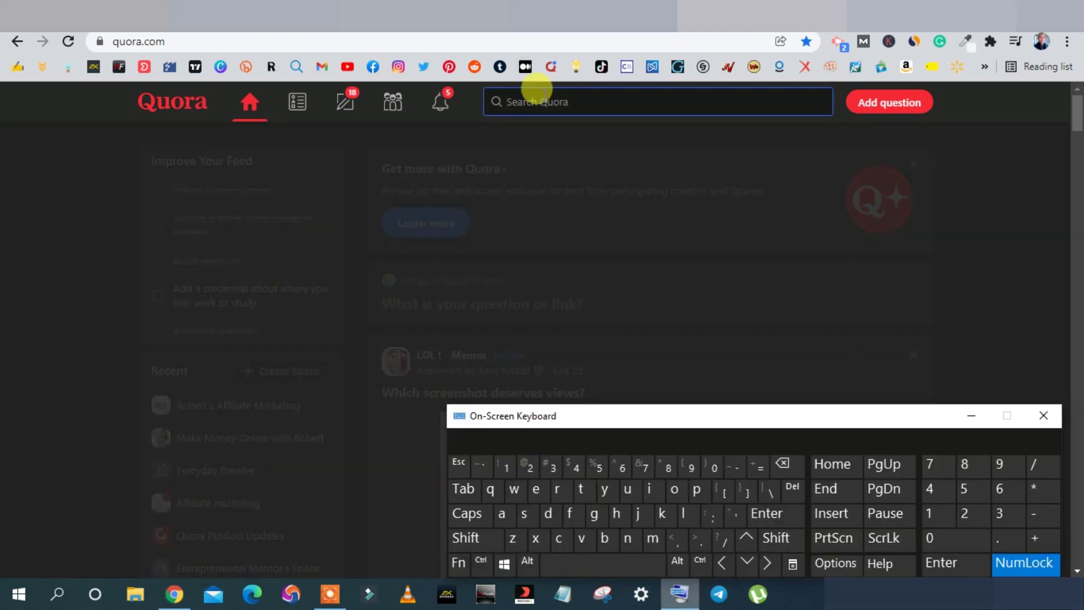
{"action": "left_click", "coordinate": [534, 97]}
{"action": "type", "text": "how to lose bel"}
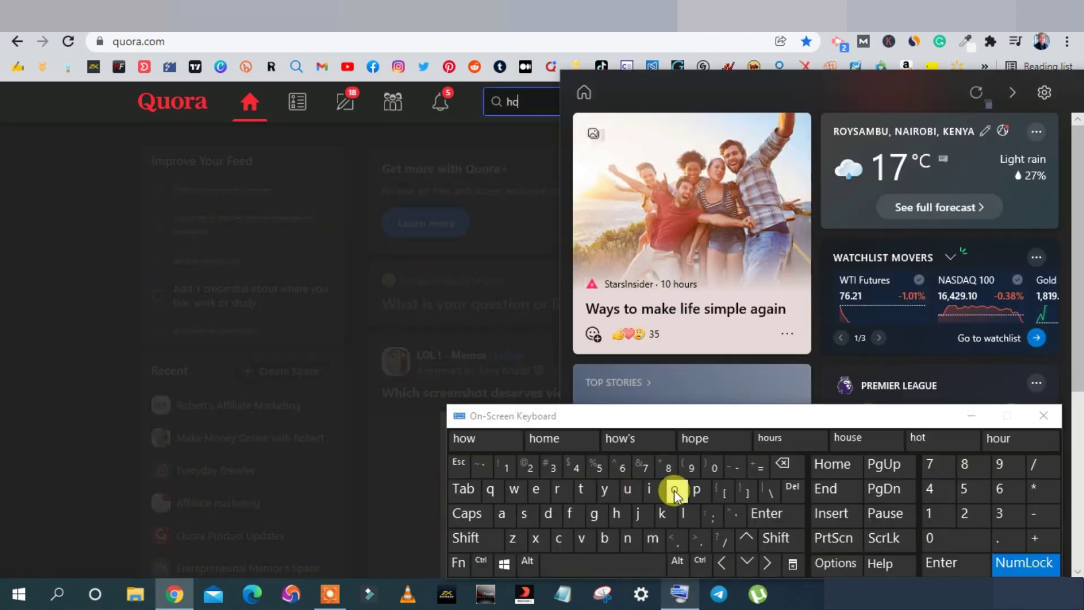
{"action": "left_click", "coordinate": [479, 438]}
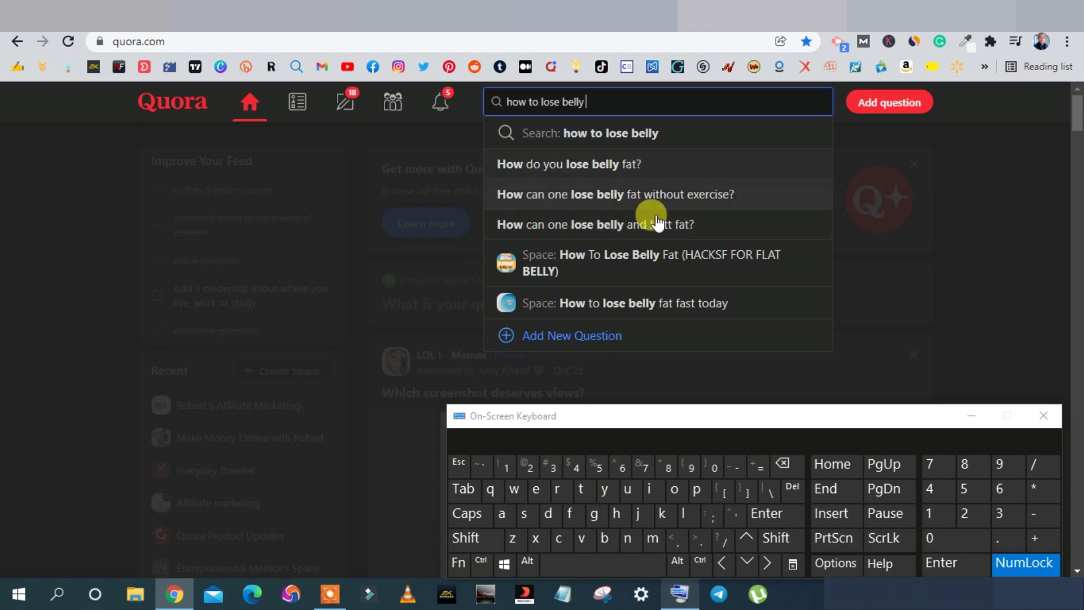
{"action": "left_click", "coordinate": [617, 168]}
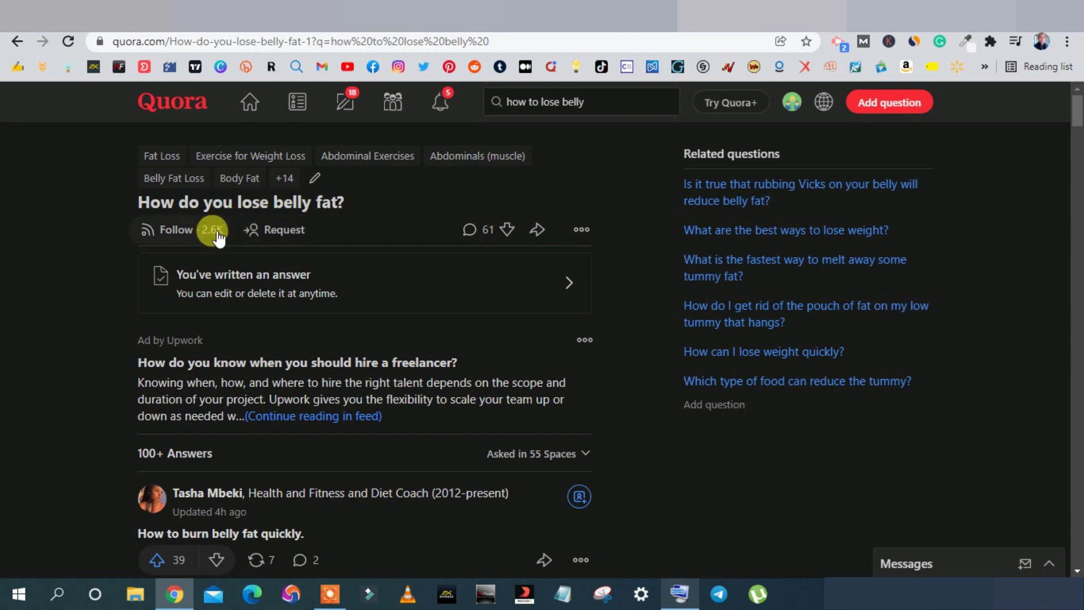
{"action": "left_click", "coordinate": [239, 205]}
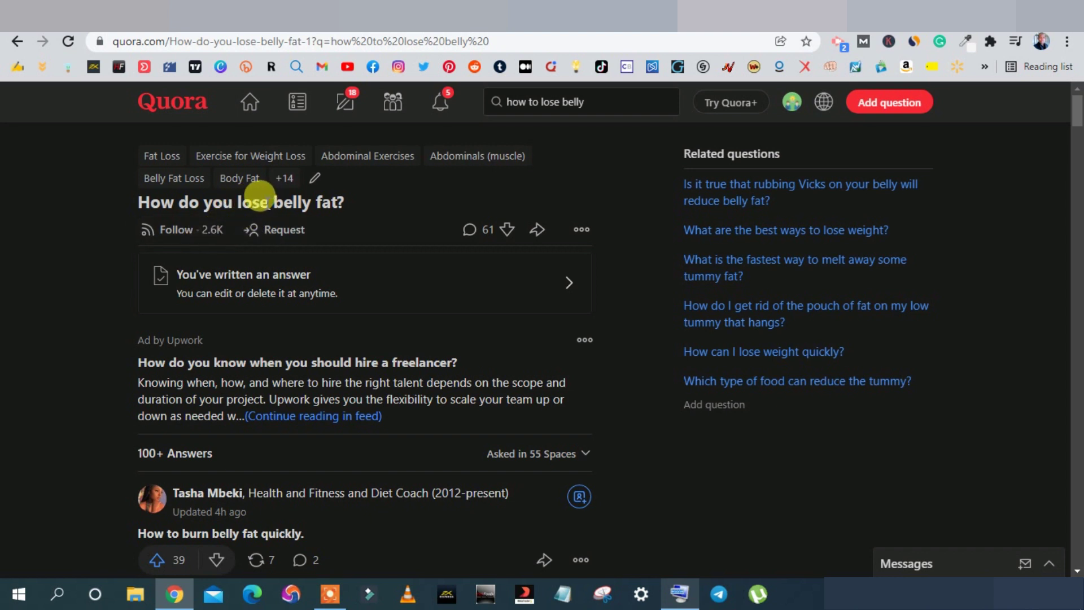
- Switch between the published Substack smoothie post and the Quora question to review the post as answer material
{"action": "left_click", "coordinate": [254, 15]}
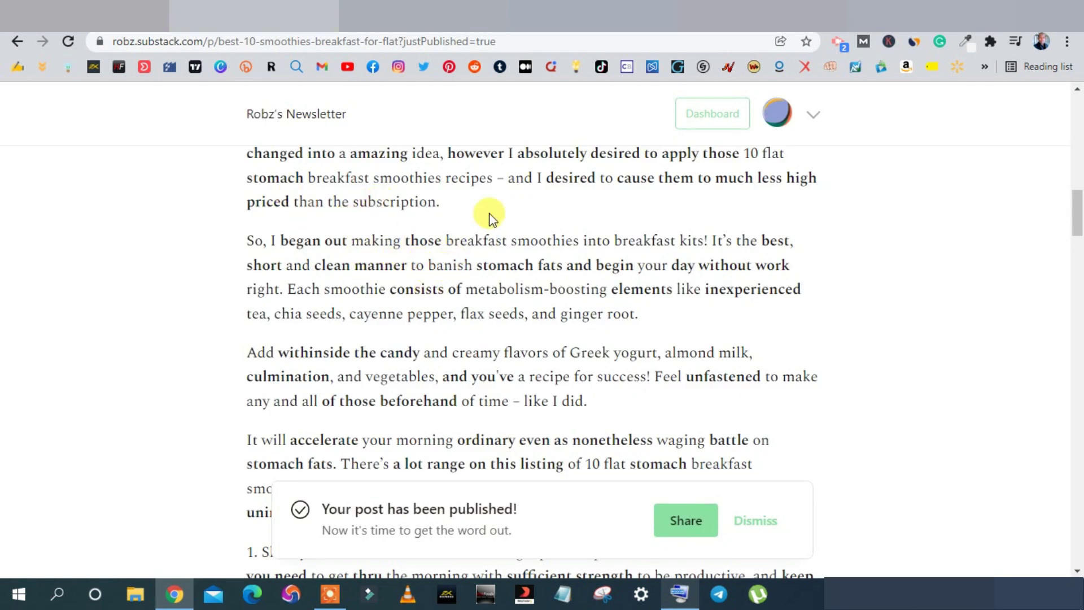
{"action": "left_click", "coordinate": [316, 16]}
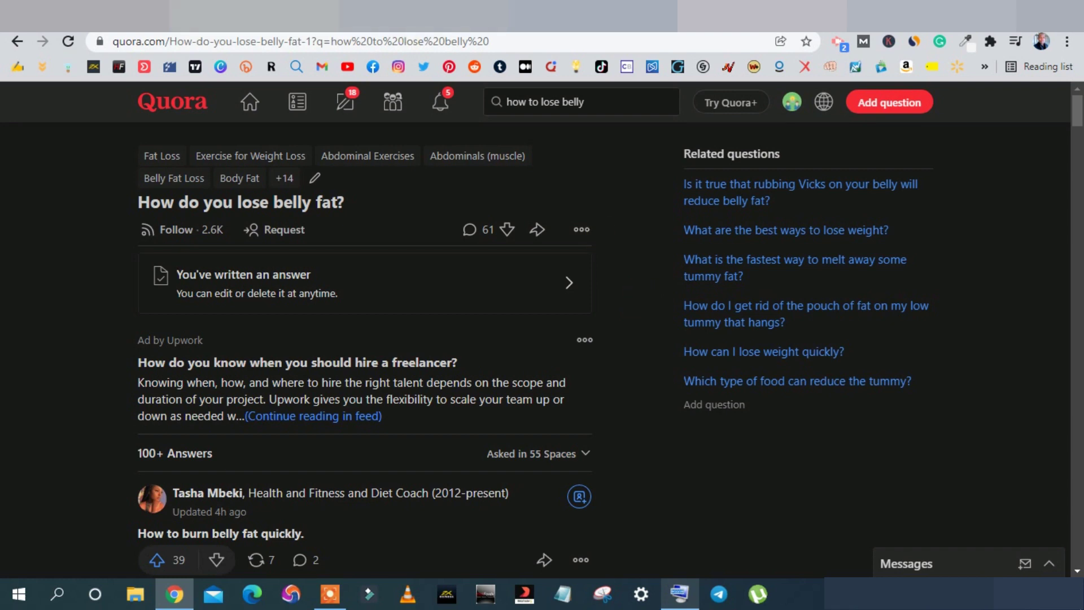
{"action": "key", "text": "ctrl+2"}
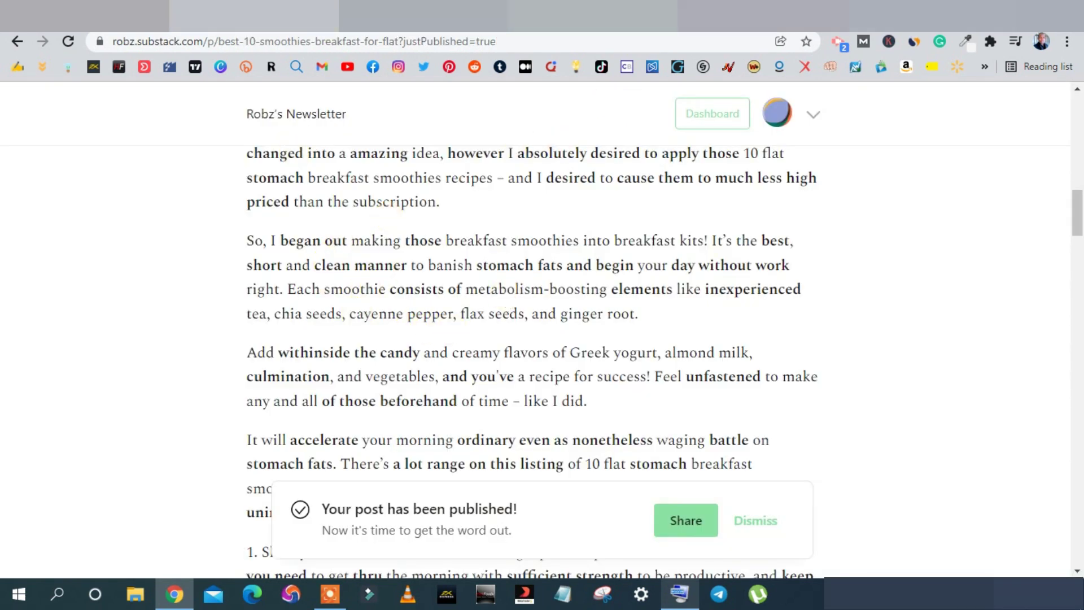
- Revisit the Facebook group results and Pinterest pins, and return to Quora to look at the answers about losing belly fat
{"action": "key", "text": "ctrl+4"}
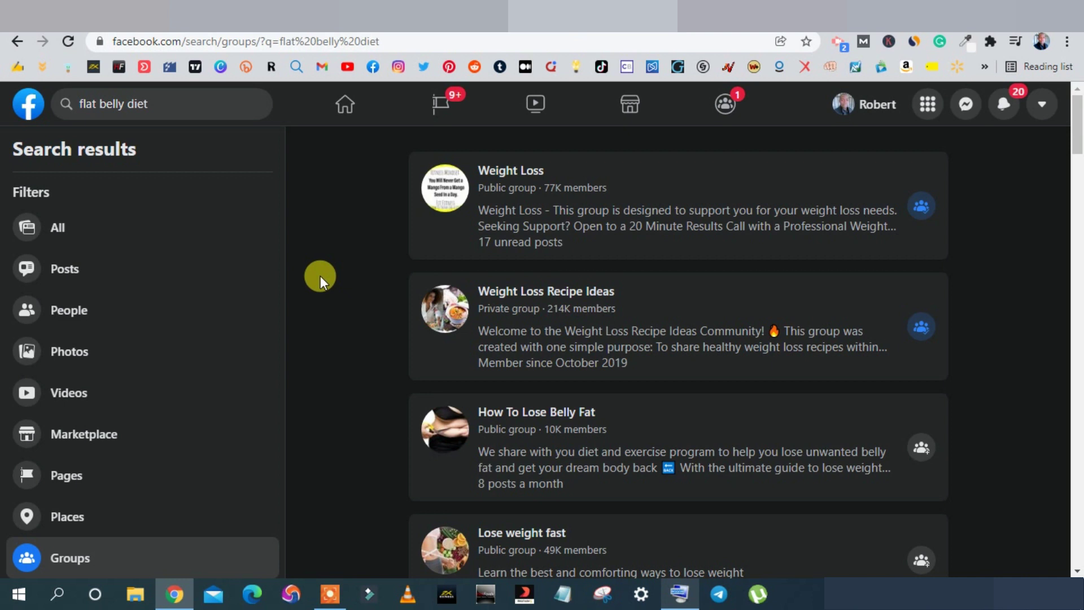
{"action": "key", "text": "ctrl+5"}
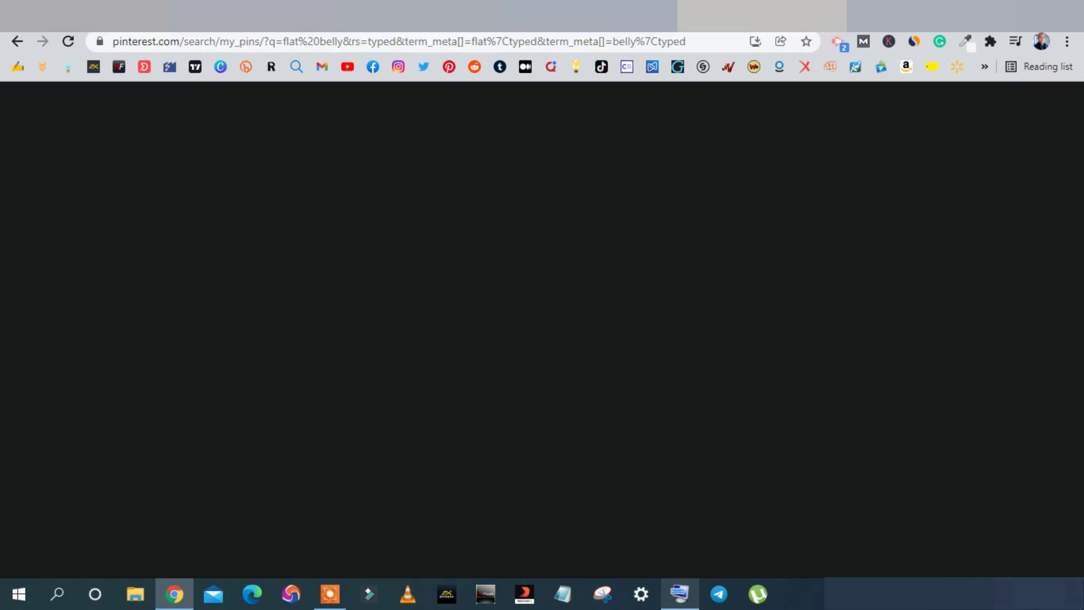
{"action": "key", "text": "ctrl+Tab"}
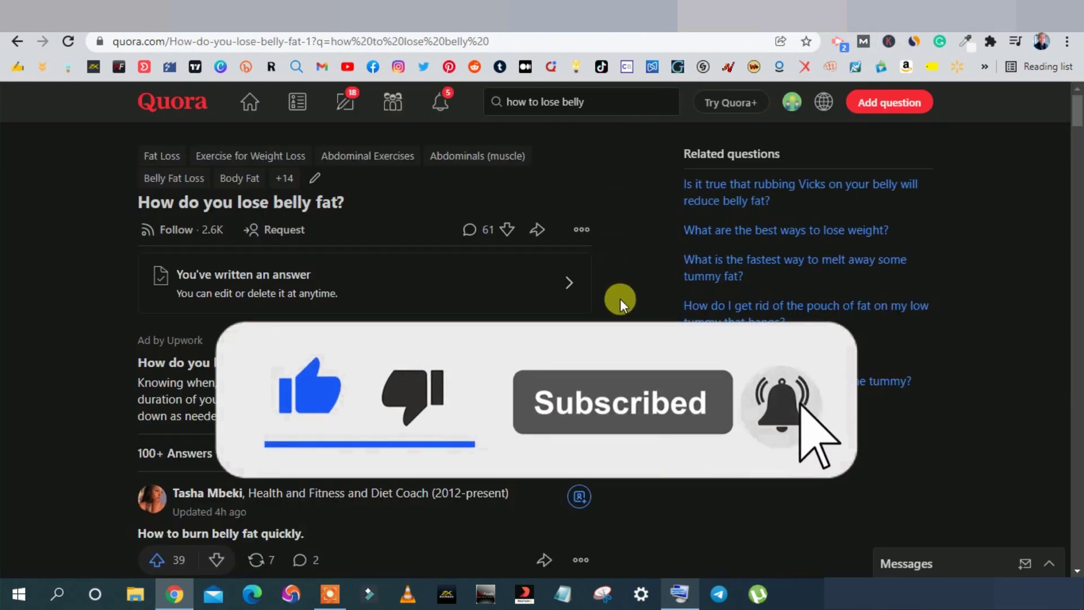
{"action": "scroll", "coordinate": [621, 320], "scroll_direction": "down", "scroll_amount": 4}
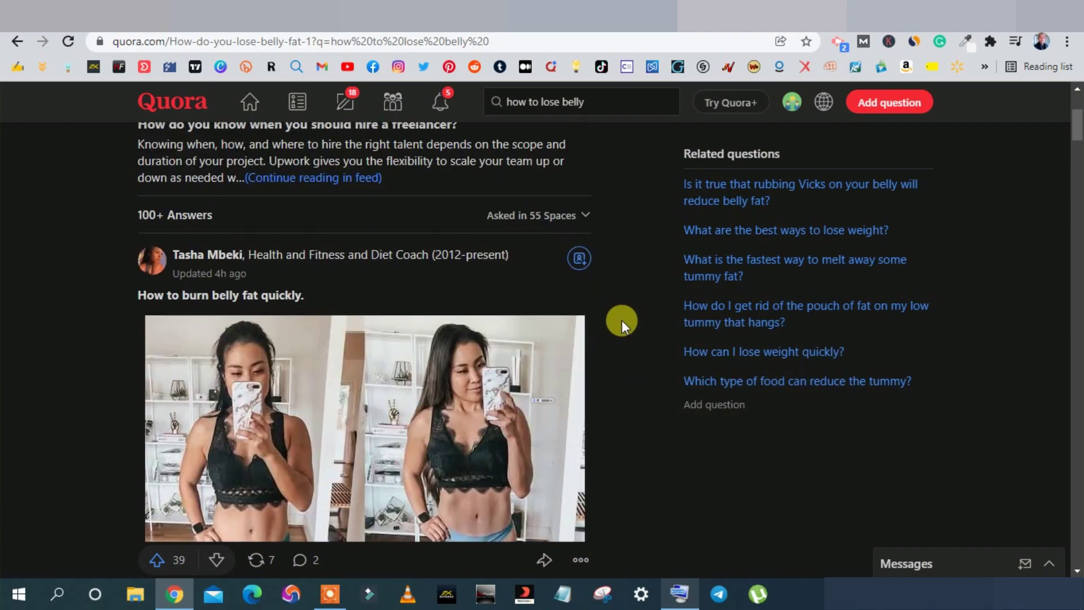